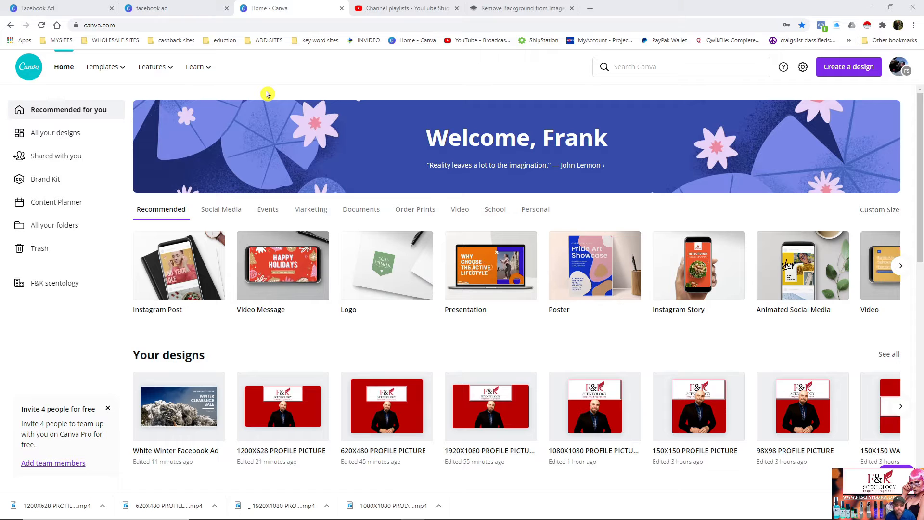
# Step: Open the account settings and look through the Account options, from profile details to account deletion
pyautogui.click(803, 69)
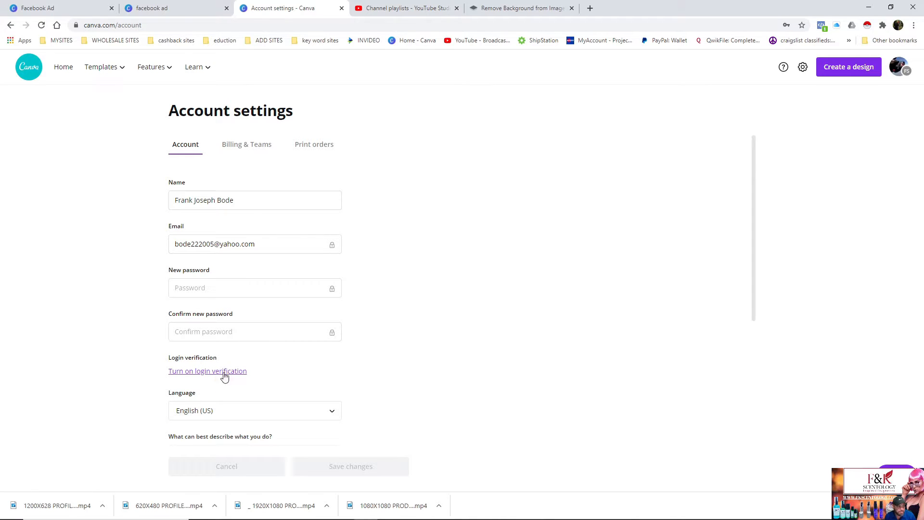
pyautogui.scroll(-5, 231, 371)
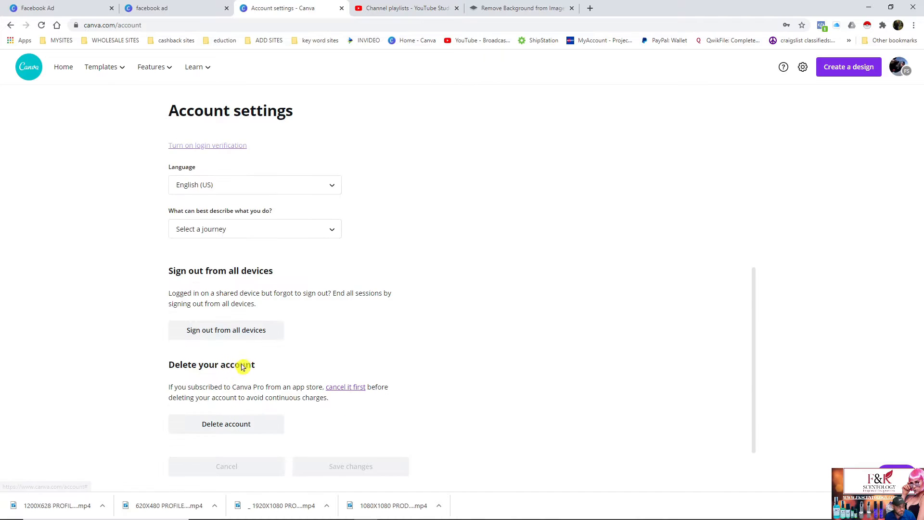
pyautogui.scroll(2, 241, 363)
pyautogui.scroll(-1, 249, 363)
pyautogui.scroll(-2, 248, 366)
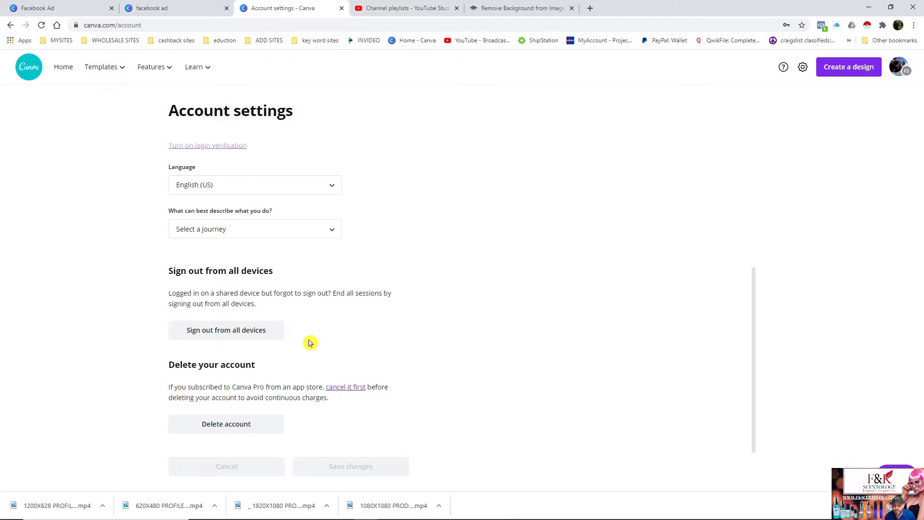
pyautogui.scroll(5, 310, 343)
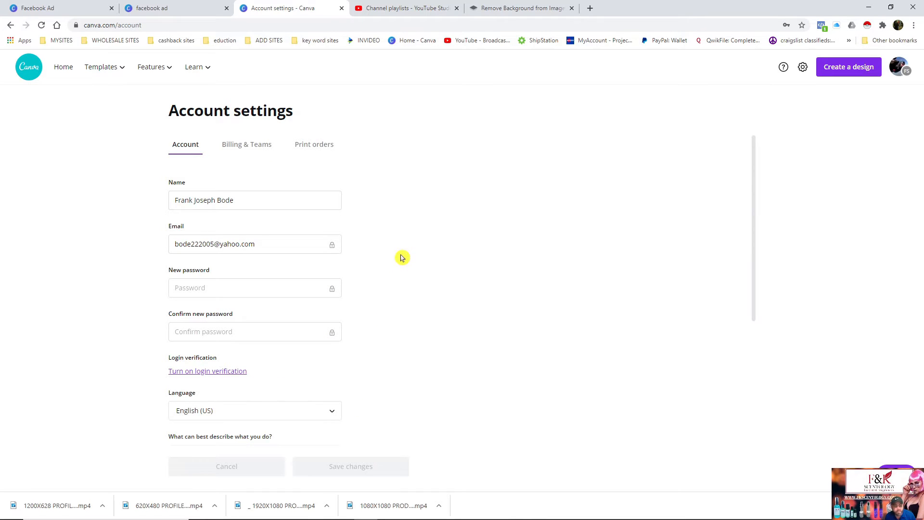
# Step: Return to the home page and browse its recommended templates, including Instagram Posts, Facebook Posts and Posters
pyautogui.click(66, 72)
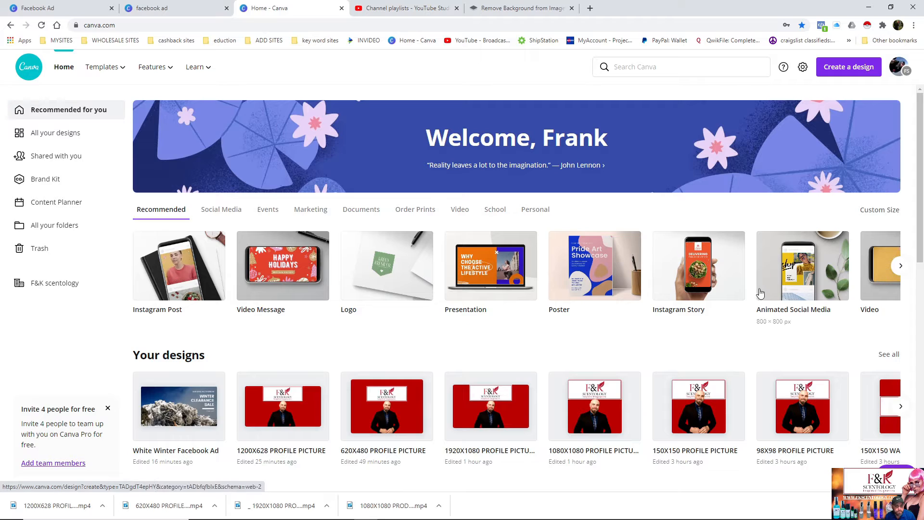
pyautogui.scroll(-10, 443, 350)
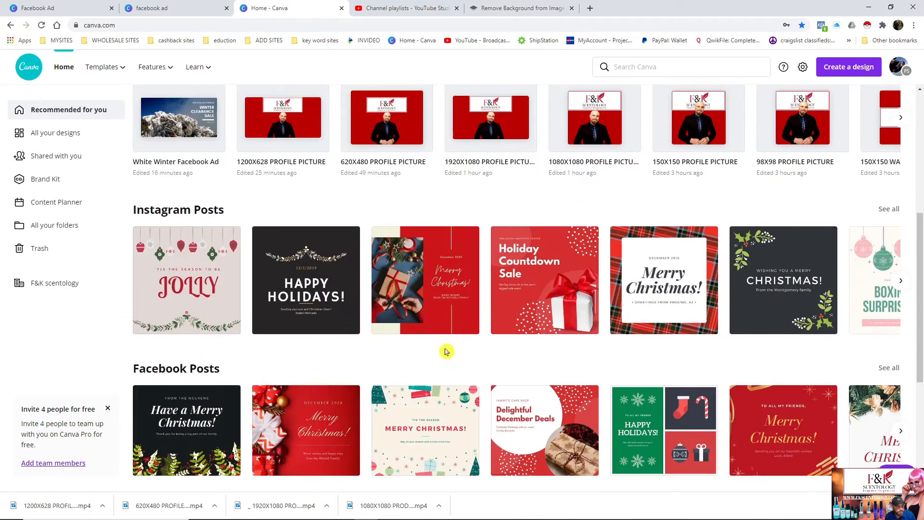
pyautogui.scroll(-4, 445, 351)
pyautogui.scroll(6, 501, 344)
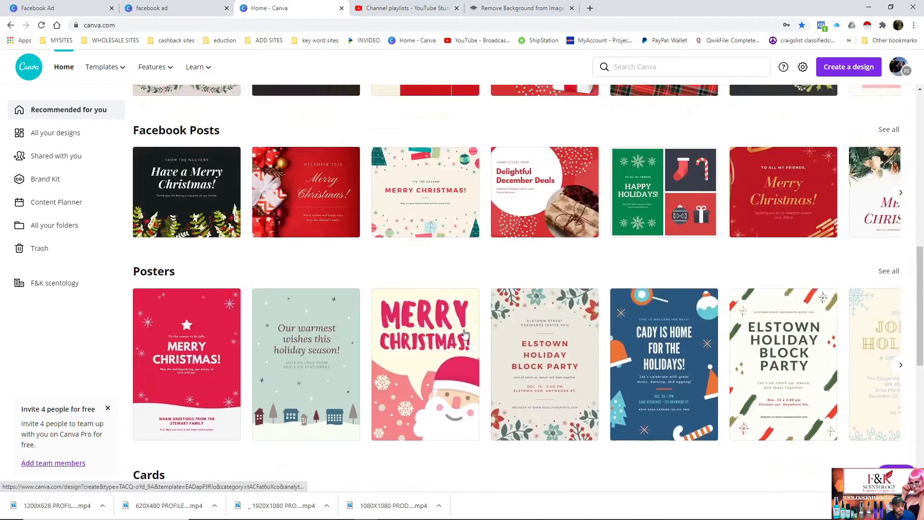
pyautogui.scroll(6, 503, 344)
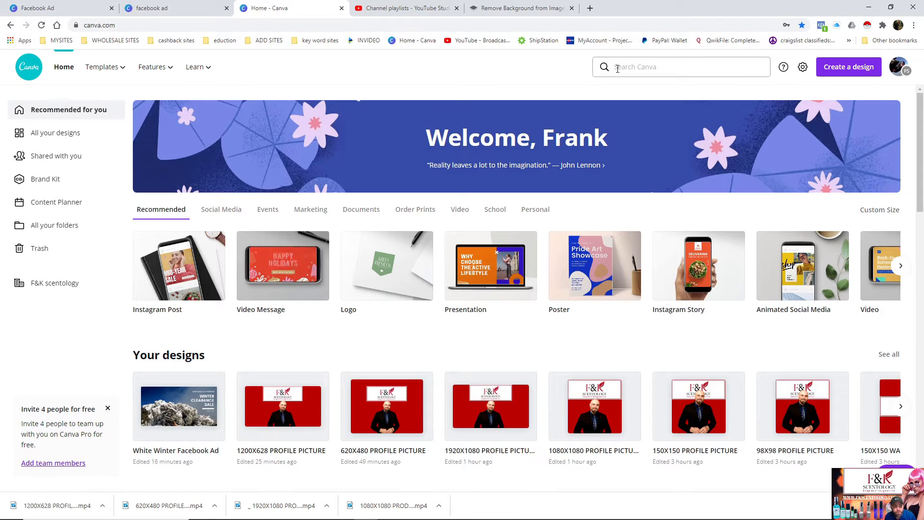
# Step: Search for "facebook ad" and open the Facebook Ad template results
pyautogui.click(617, 69)
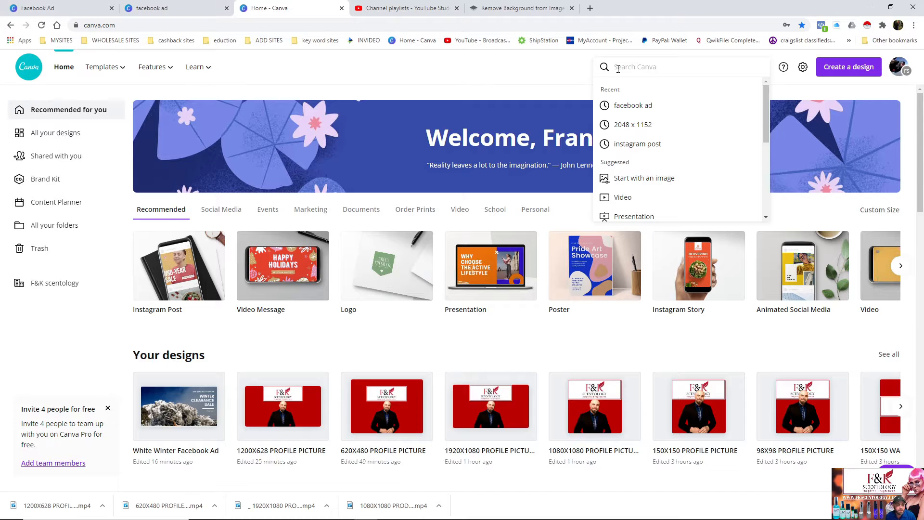
pyautogui.click(639, 111)
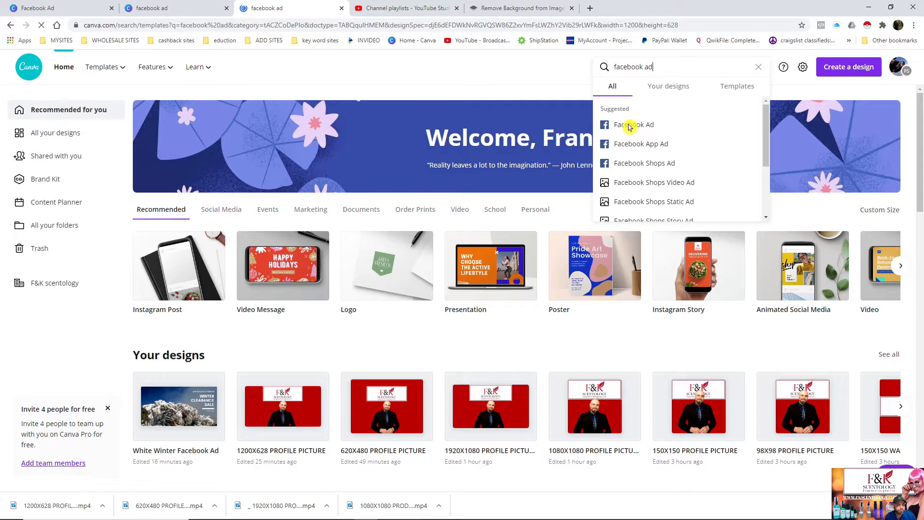
pyautogui.click(626, 124)
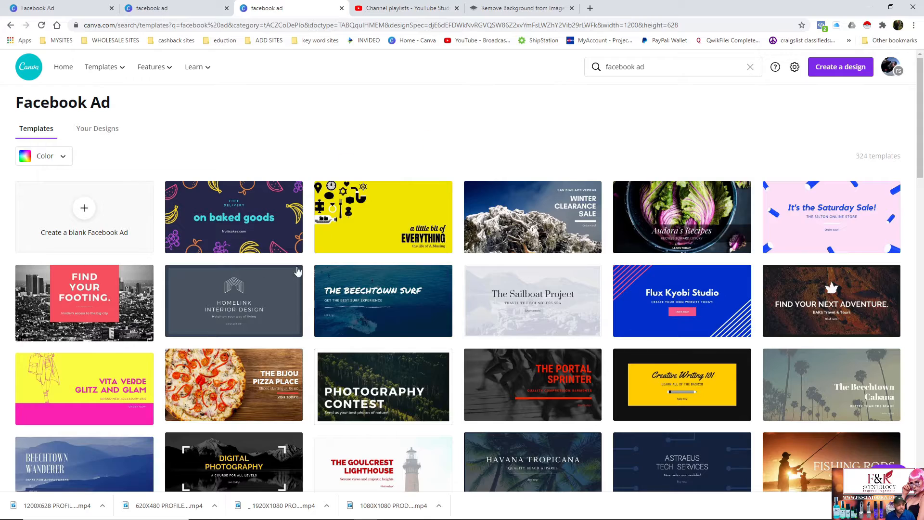
# Step: Browse the Facebook Ad templates to examine the available ready-made designs
pyautogui.scroll(-8, 422, 274)
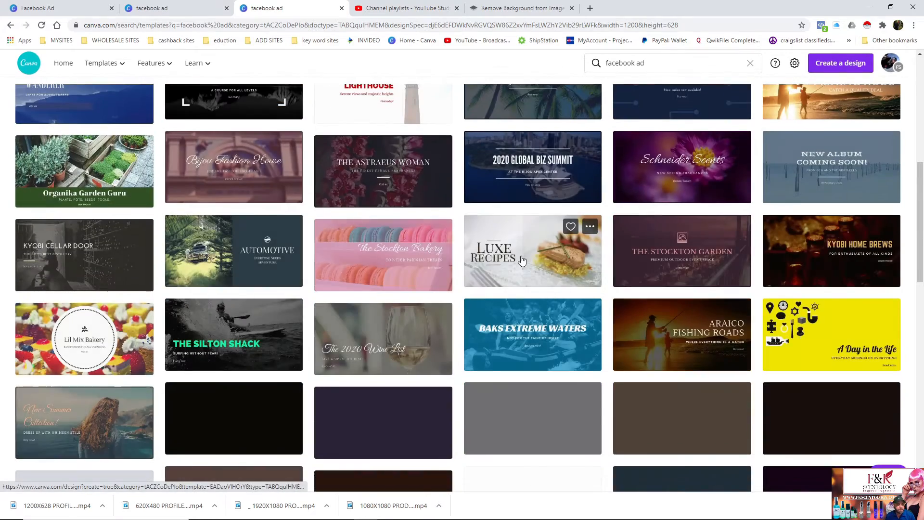
pyautogui.scroll(-5, 529, 255)
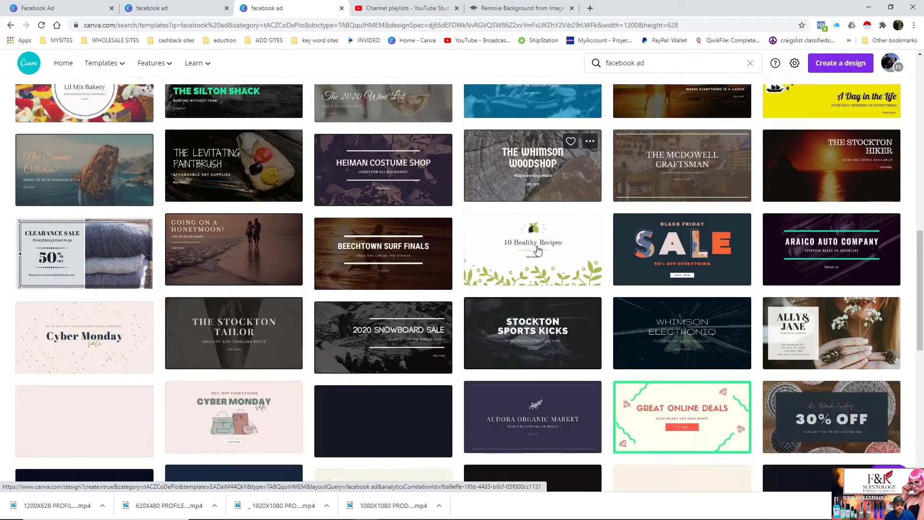
pyautogui.scroll(-2, 538, 250)
pyautogui.scroll(-2, 518, 254)
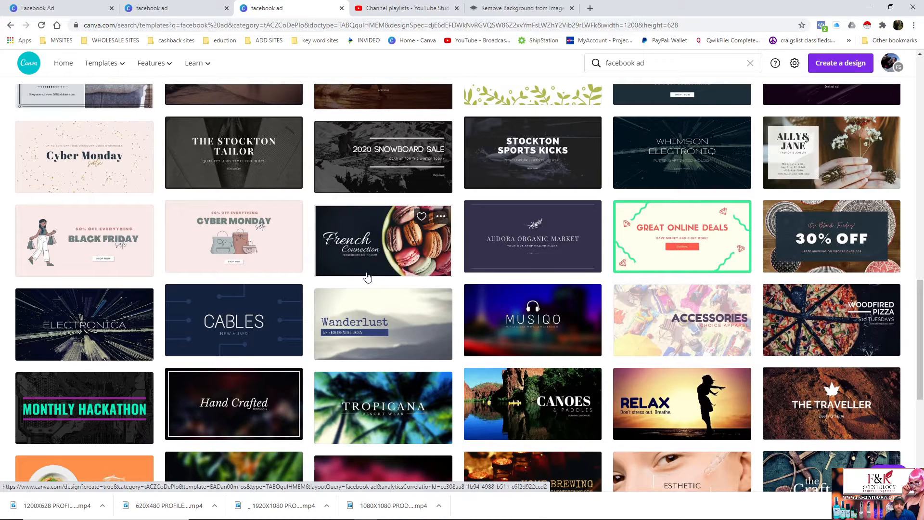
pyautogui.scroll(4, 368, 278)
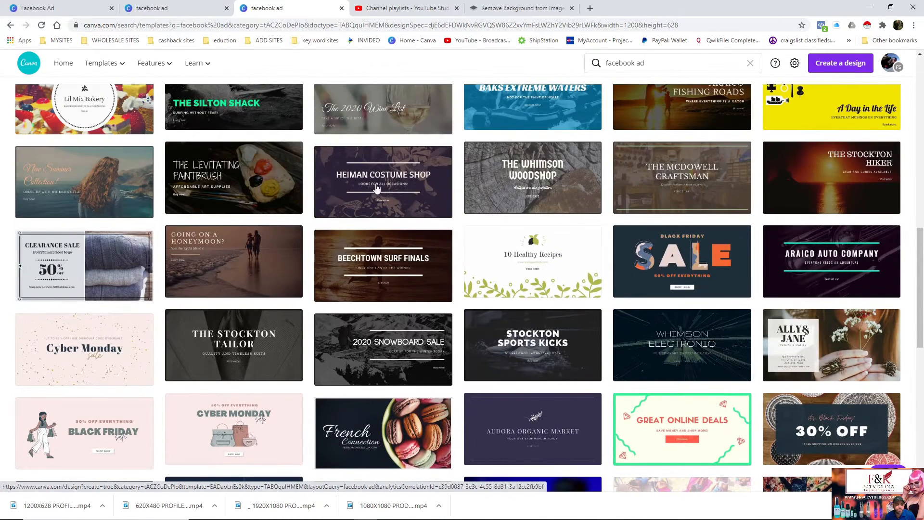
pyautogui.scroll(6, 376, 225)
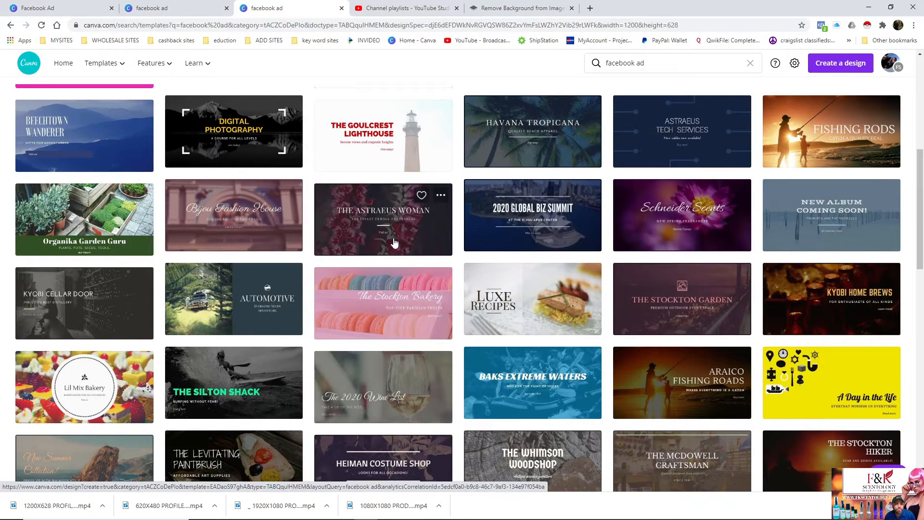
pyautogui.scroll(3, 391, 243)
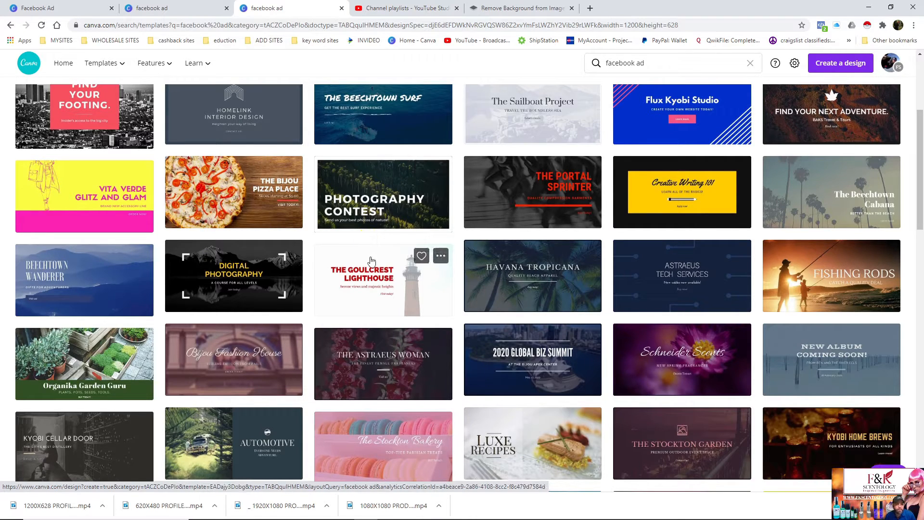
pyautogui.scroll(4, 371, 260)
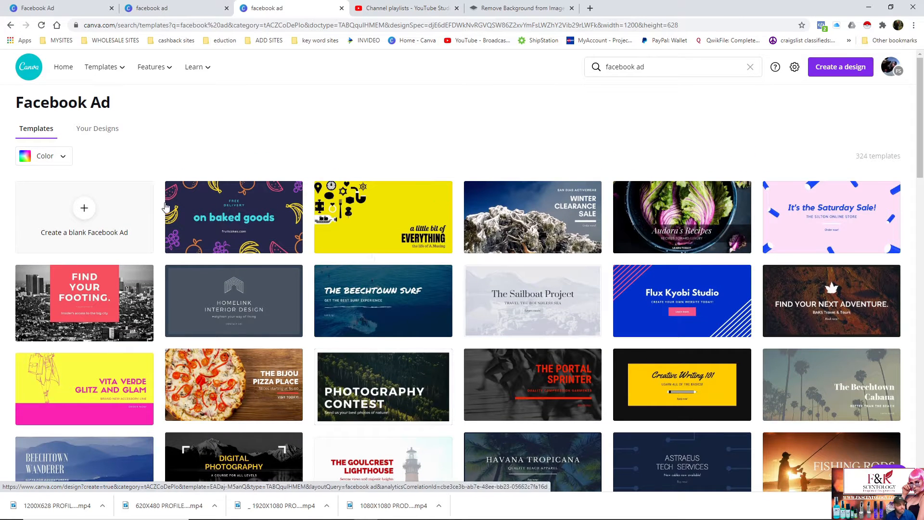
# Step: Create a blank Facebook Ad design and display the uploaded images in the editor
pyautogui.click(119, 227)
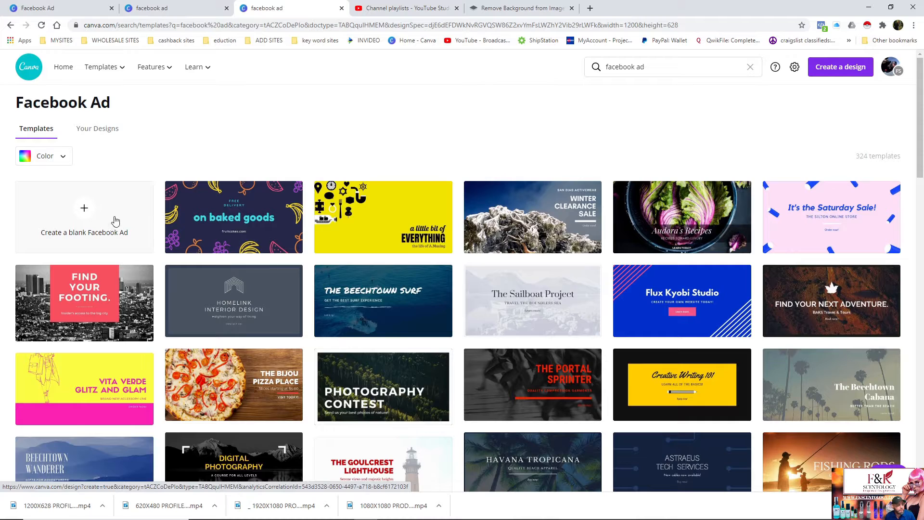
pyautogui.click(106, 215)
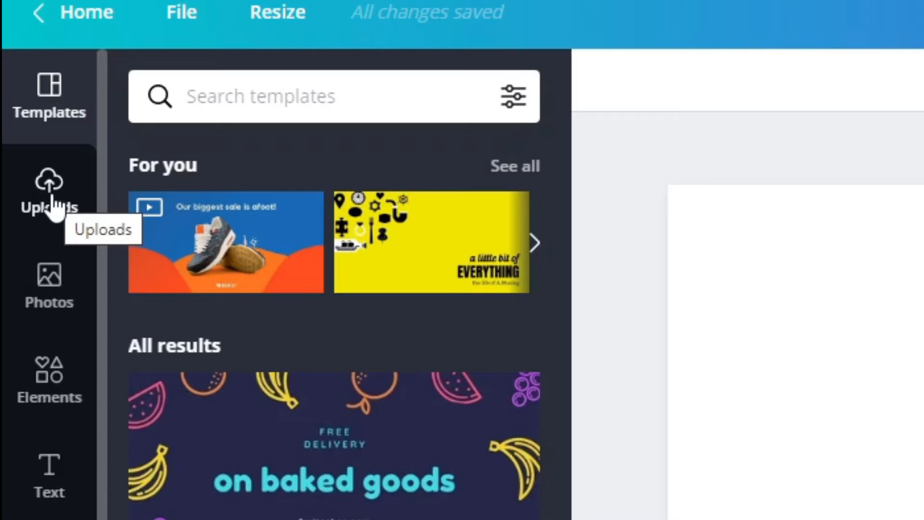
pyautogui.click(54, 205)
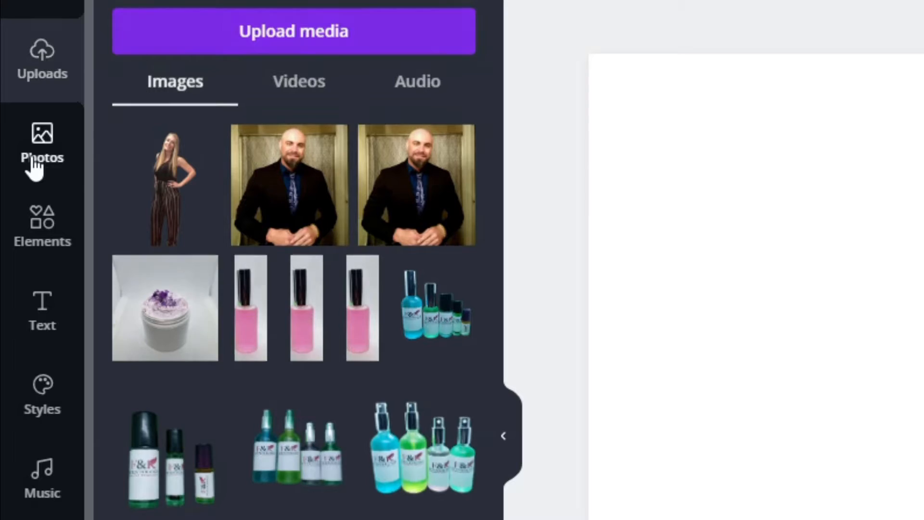
# Step: Search the stock photos with the recent term "sexy woman" and look through the pictures
pyautogui.click(14, 171)
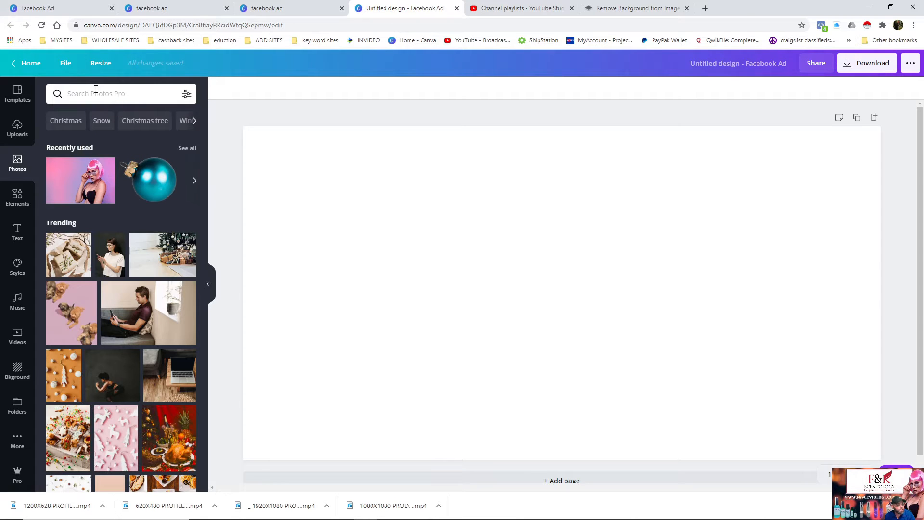
pyautogui.click(85, 96)
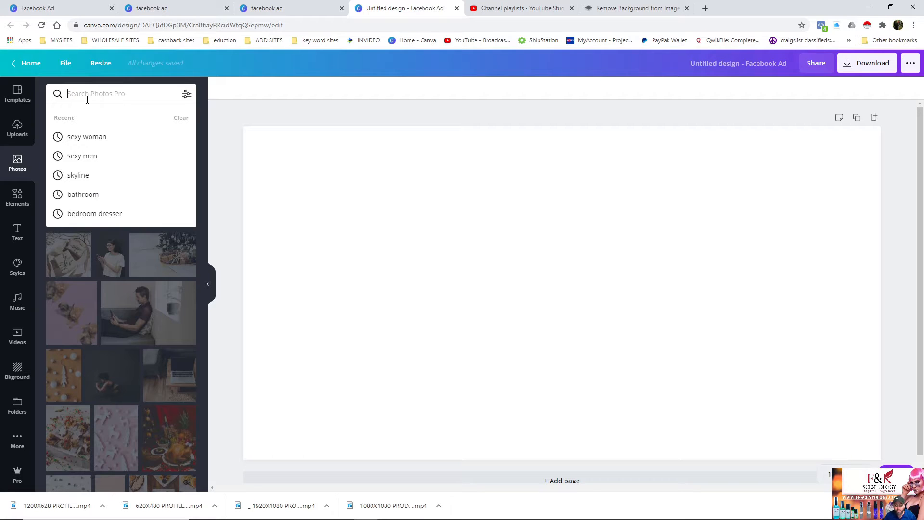
pyautogui.click(87, 137)
pyautogui.scroll(-1, 130, 182)
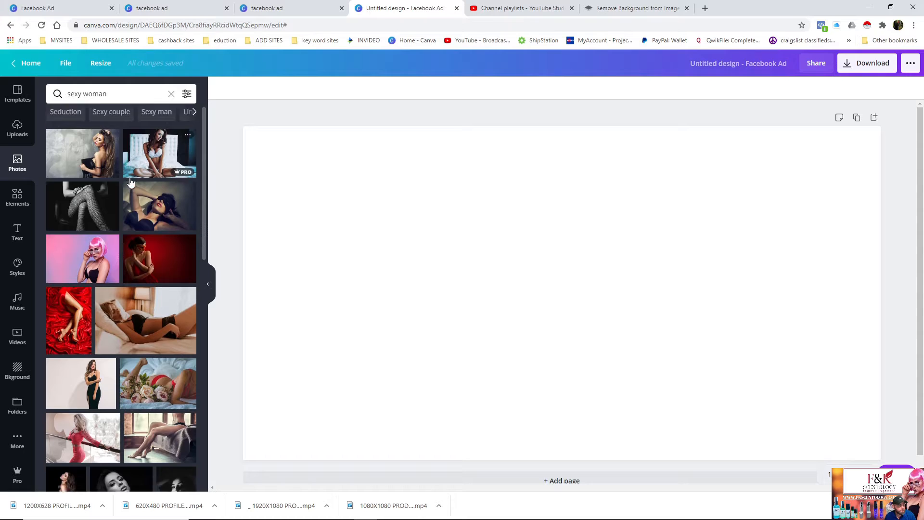
pyautogui.scroll(-6, 131, 183)
pyautogui.scroll(6, 140, 254)
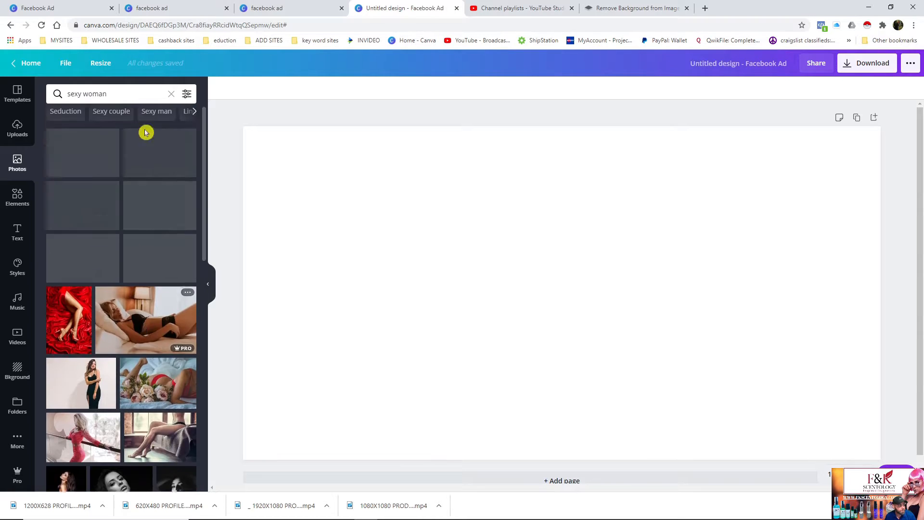
# Step: Replace the photo search term with "BED" and run the search
pyautogui.click(126, 96)
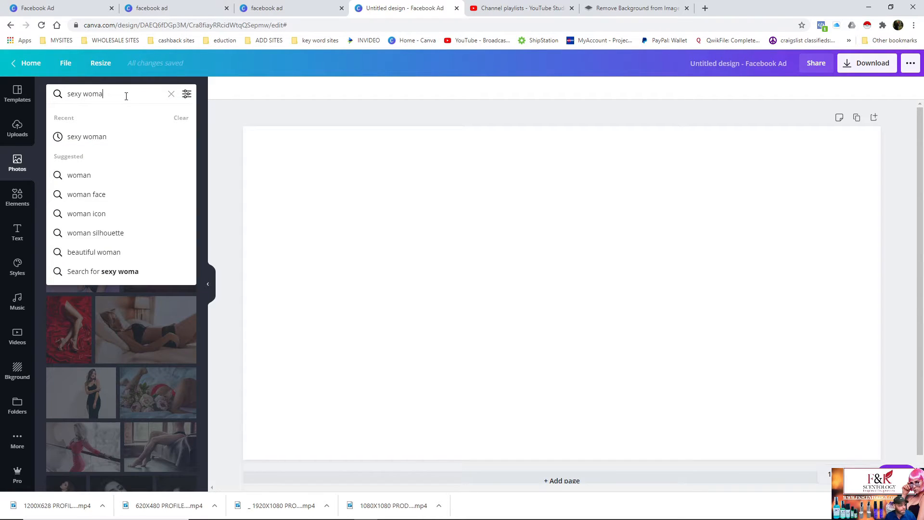
pyautogui.press('BackSpace')
pyautogui.press('BackSpace')
pyautogui.press('BackSpace')
pyautogui.press('BackSpace')
pyautogui.press('BackSpace')
pyautogui.press('BackSpace')
pyautogui.press('BackSpace')
pyautogui.press('BackSpace')
pyautogui.press('BackSpace')
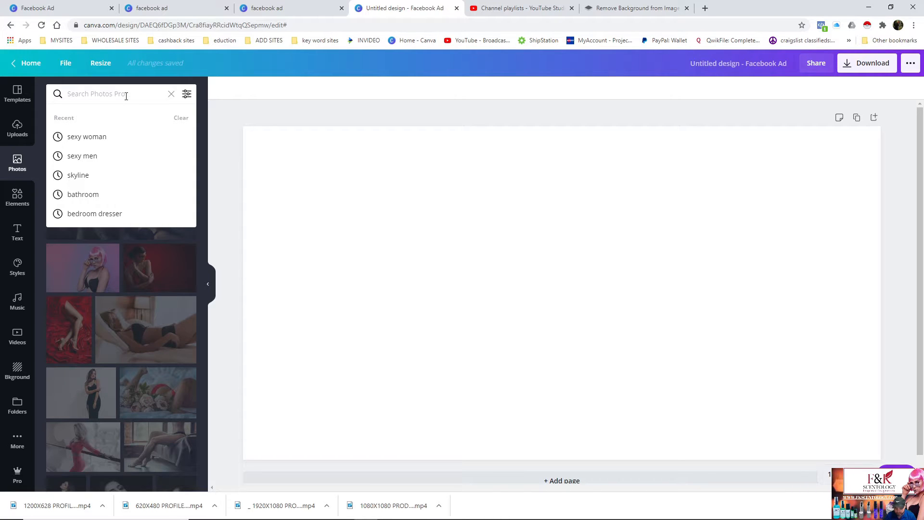
pyautogui.write('BED')
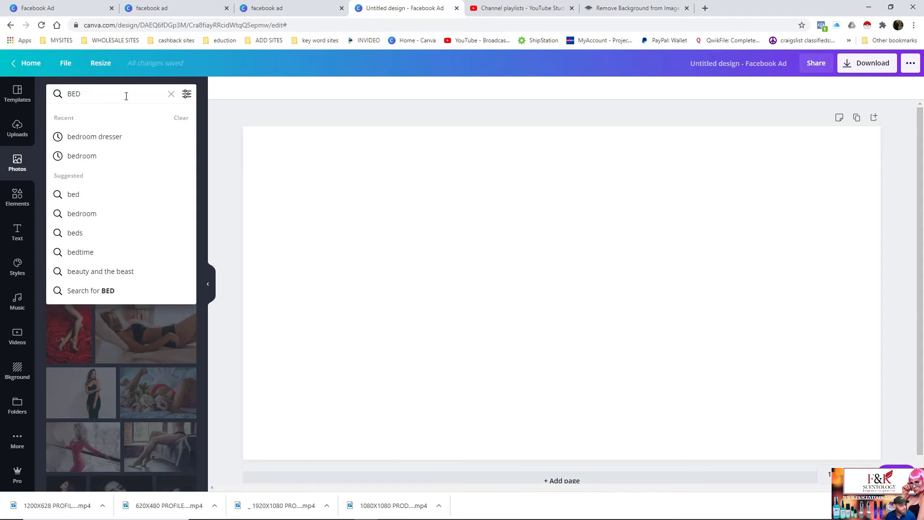
pyautogui.press('Return')
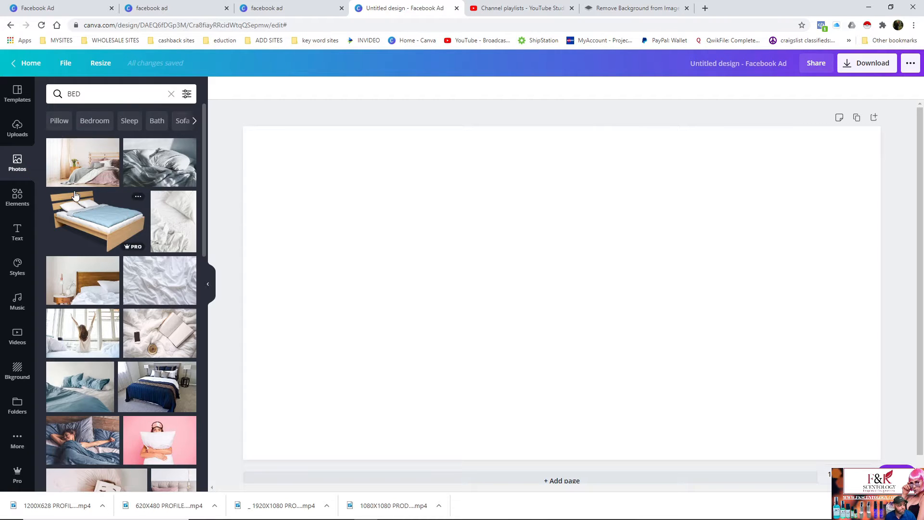
# Step: Place a circle shape from the Elements library on the blank page and delete it
pyautogui.click(16, 199)
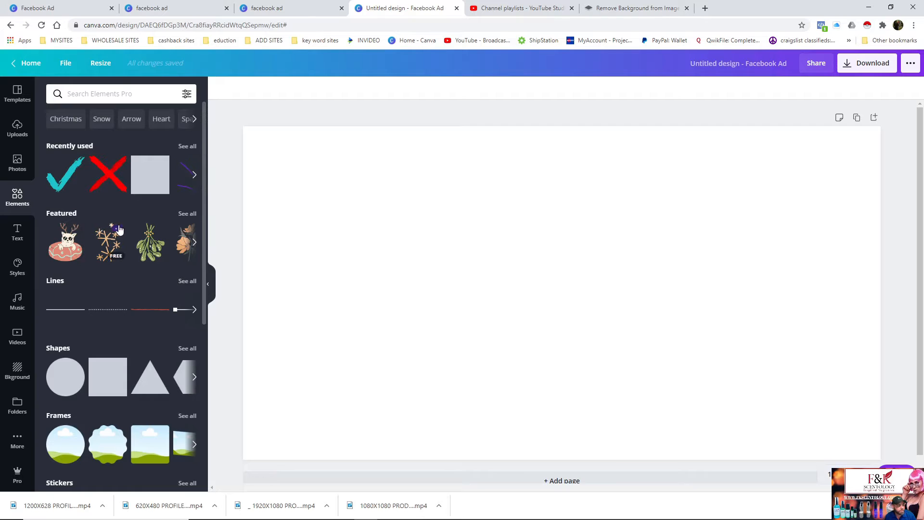
pyautogui.scroll(-2, 87, 316)
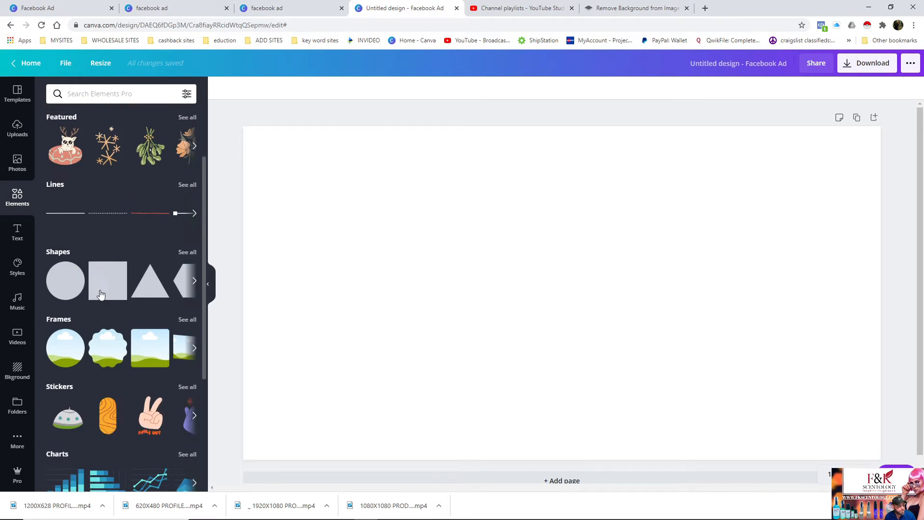
pyautogui.moveTo(73, 275); pyautogui.dragTo(484, 200)
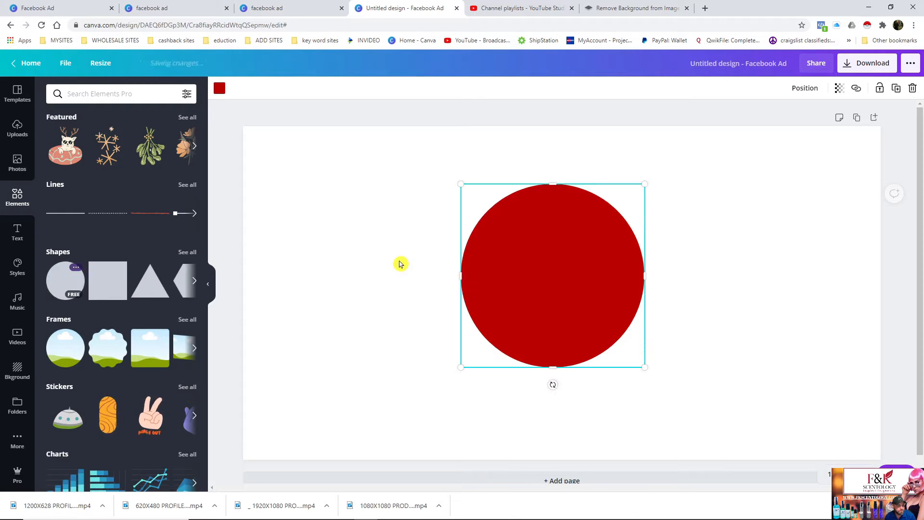
pyautogui.rightClick(515, 259)
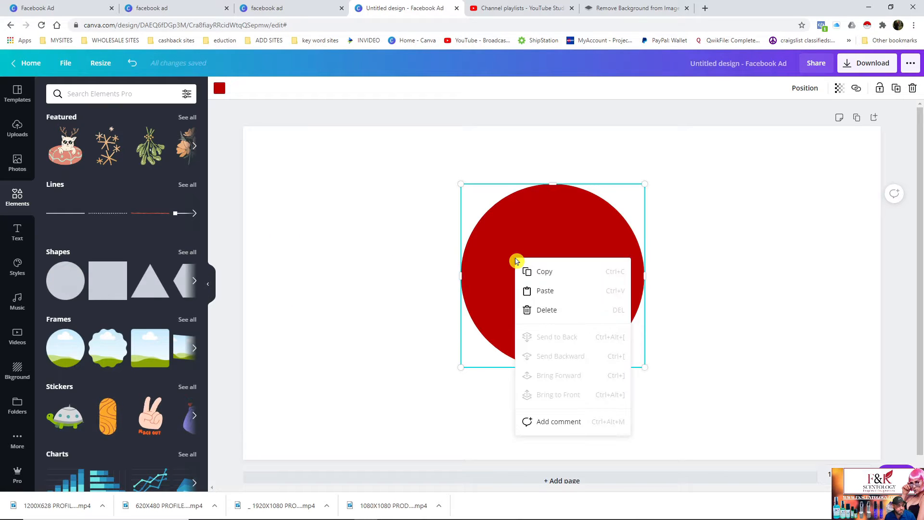
pyautogui.click(548, 313)
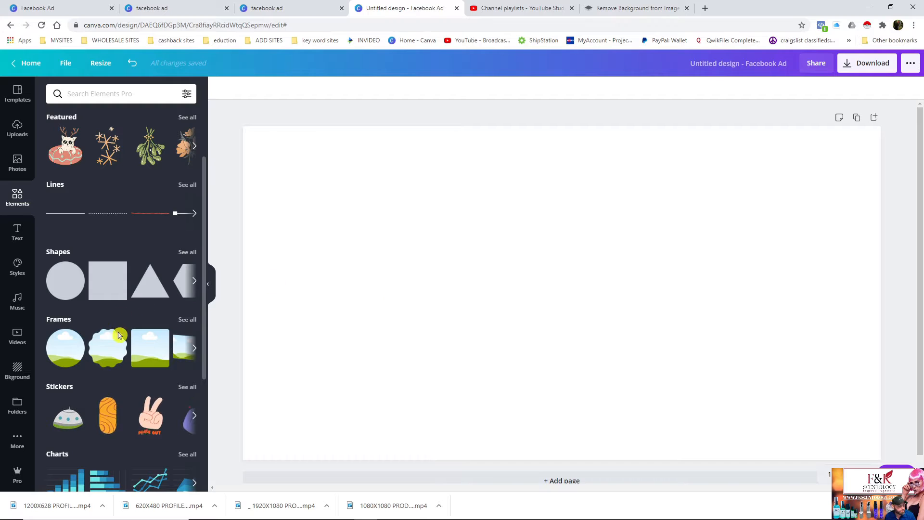
# Step: Place the circular frame on the blank page and fill it with the first bedroom photo from the BED results
pyautogui.moveTo(61, 353); pyautogui.dragTo(491, 218)
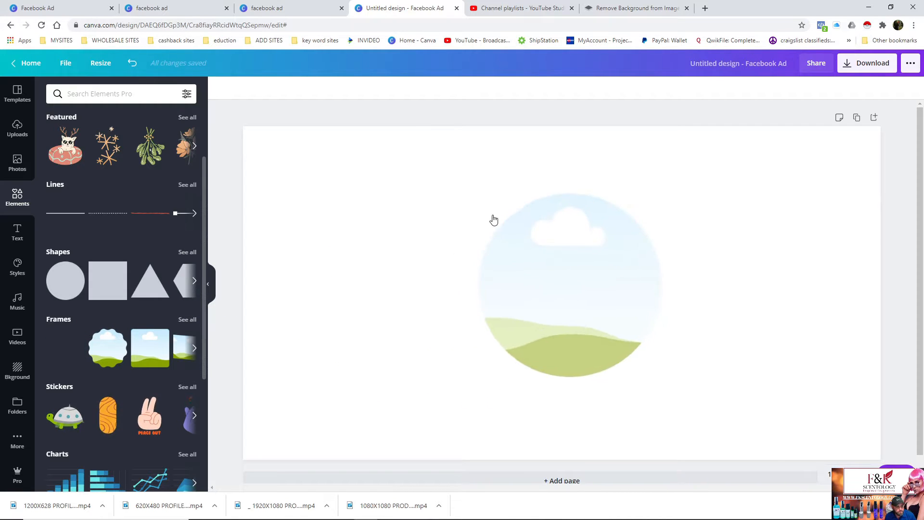
pyautogui.rightClick(545, 283)
pyautogui.click(324, 244)
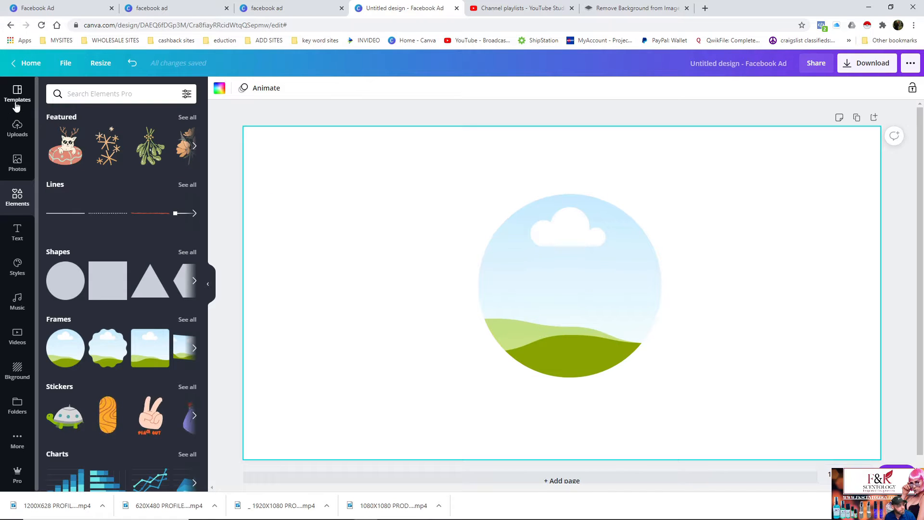
pyautogui.click(17, 164)
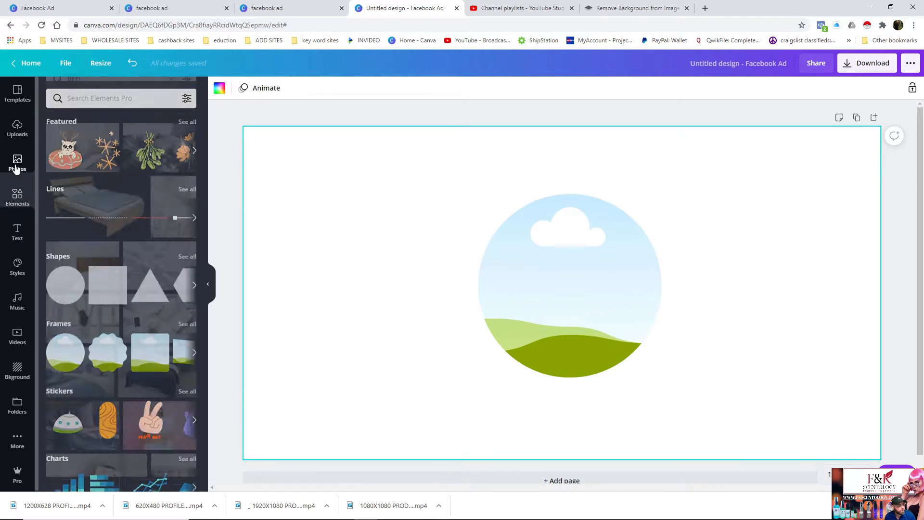
pyautogui.moveTo(95, 175); pyautogui.dragTo(515, 247)
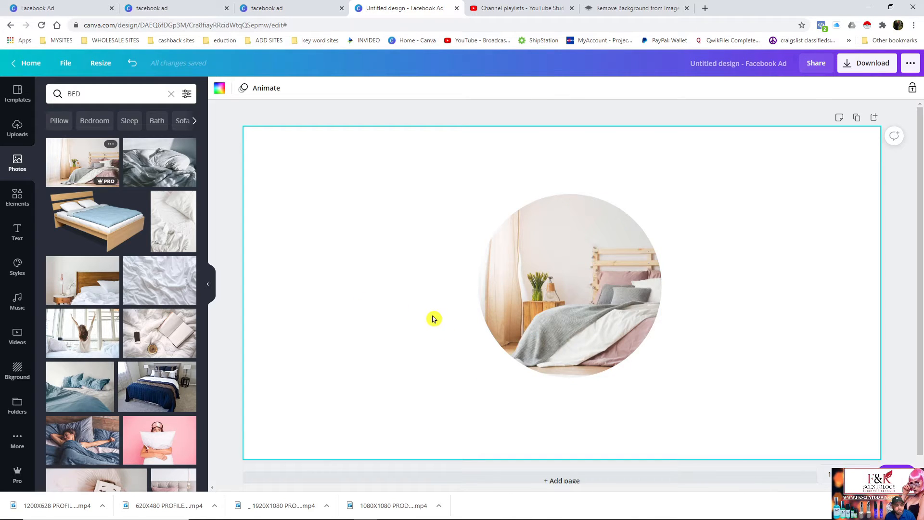
# Step: Delete the bedroom photo from the circular frame and remove the empty frame from the page
pyautogui.click(534, 337)
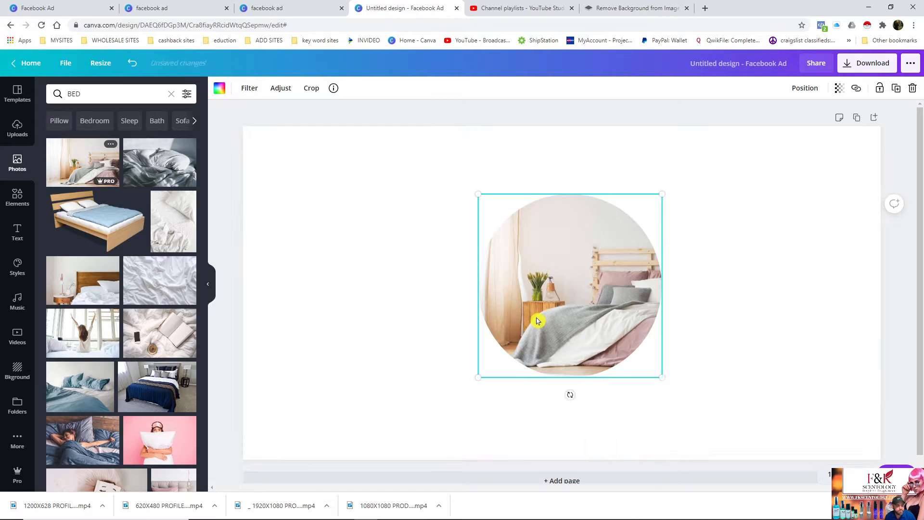
pyautogui.rightClick(541, 337)
pyautogui.click(554, 337)
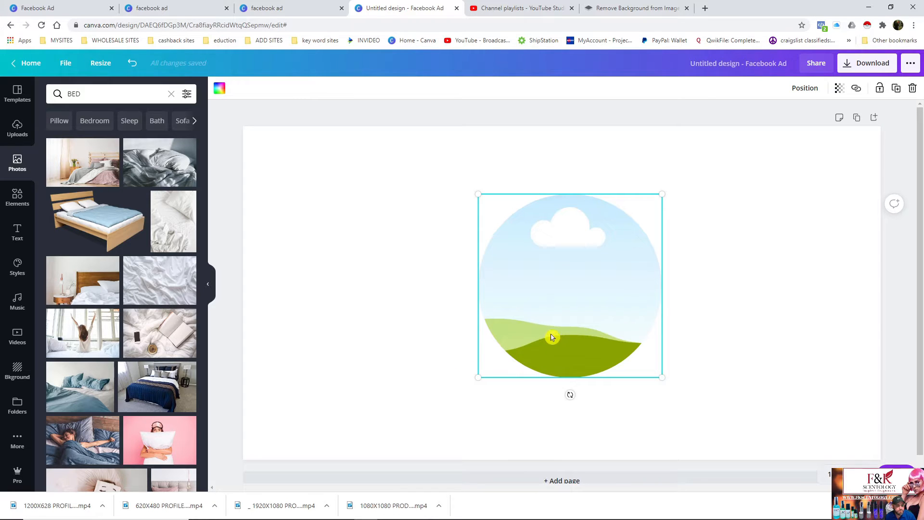
pyautogui.rightClick(552, 338)
pyautogui.click(565, 362)
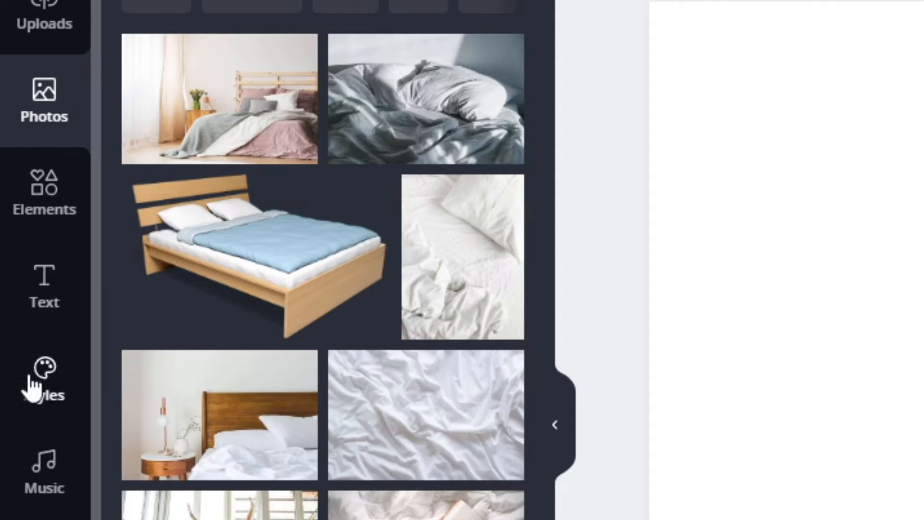
# Step: Look through the editor's styles, music, videos, backgrounds and additional apps, and return to the music tracks
pyautogui.click(16, 272)
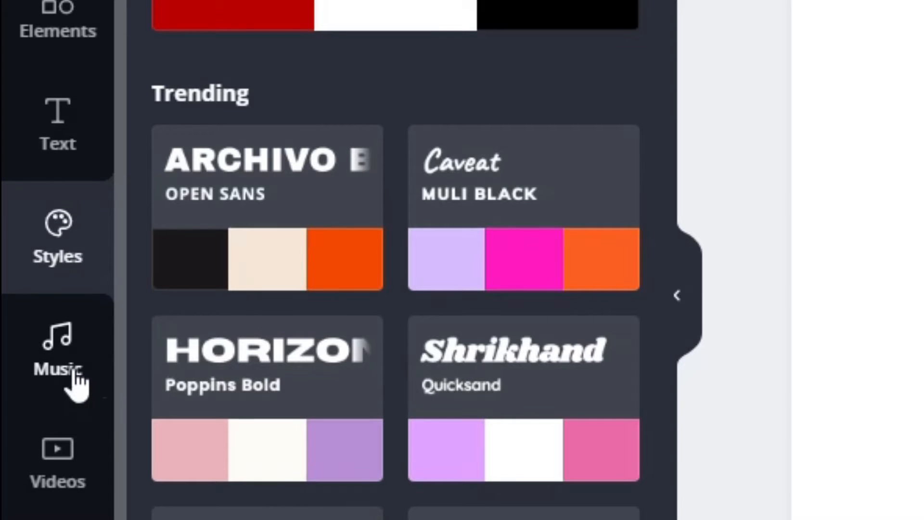
pyautogui.click(20, 306)
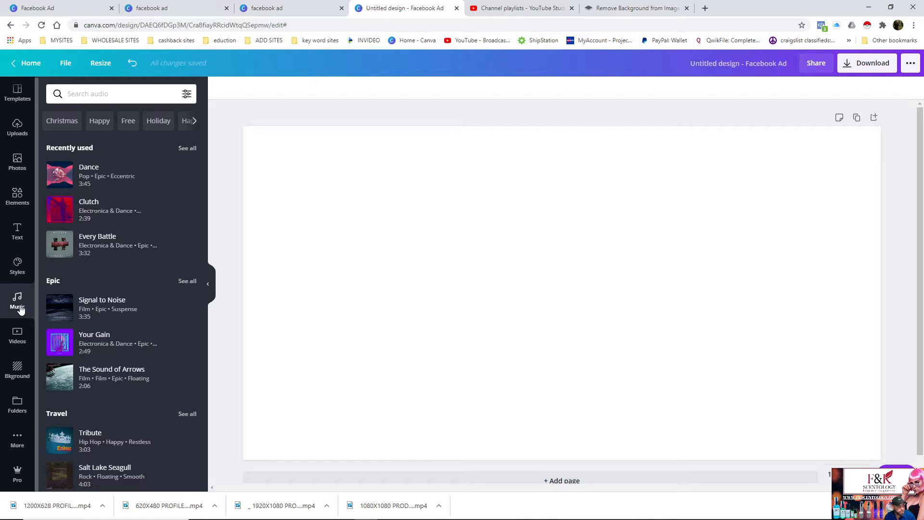
pyautogui.click(20, 339)
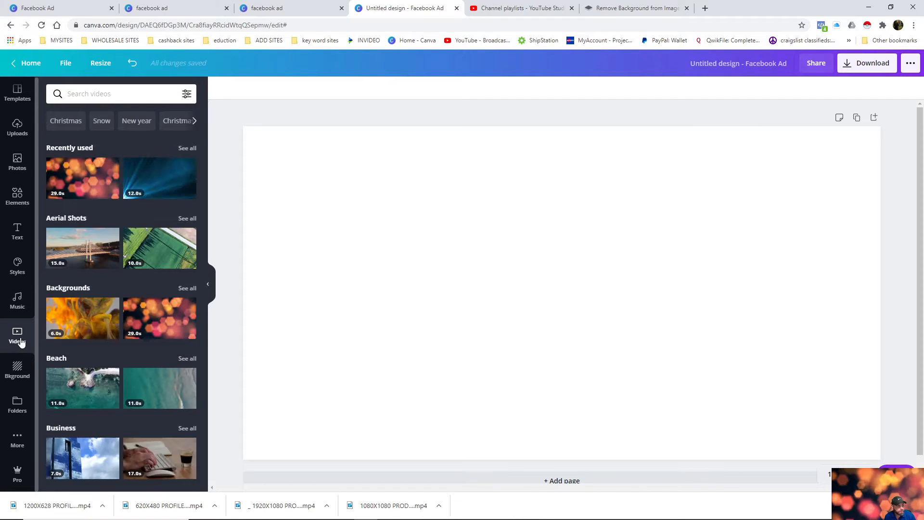
pyautogui.click(17, 375)
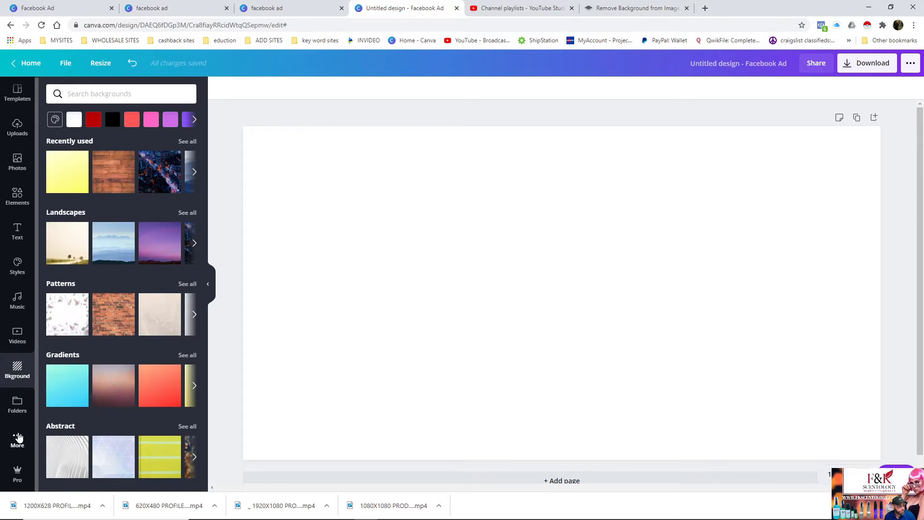
pyautogui.click(18, 437)
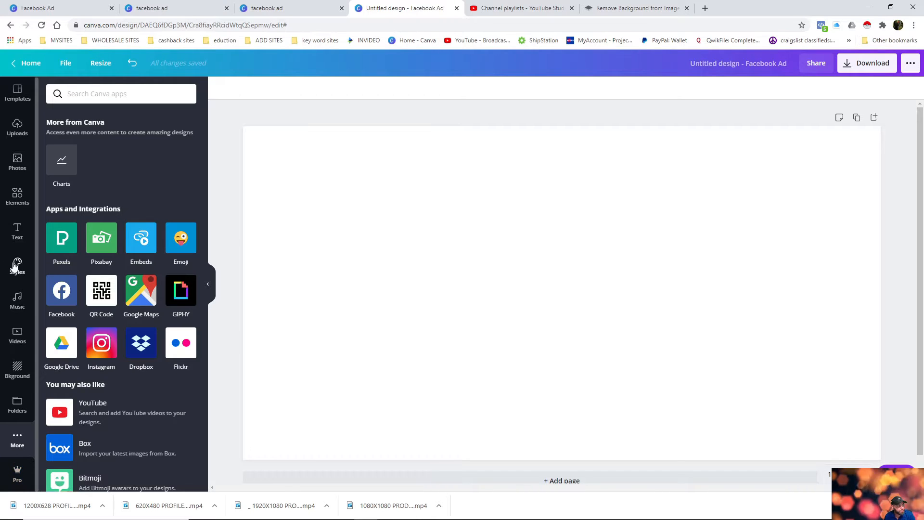
pyautogui.click(18, 298)
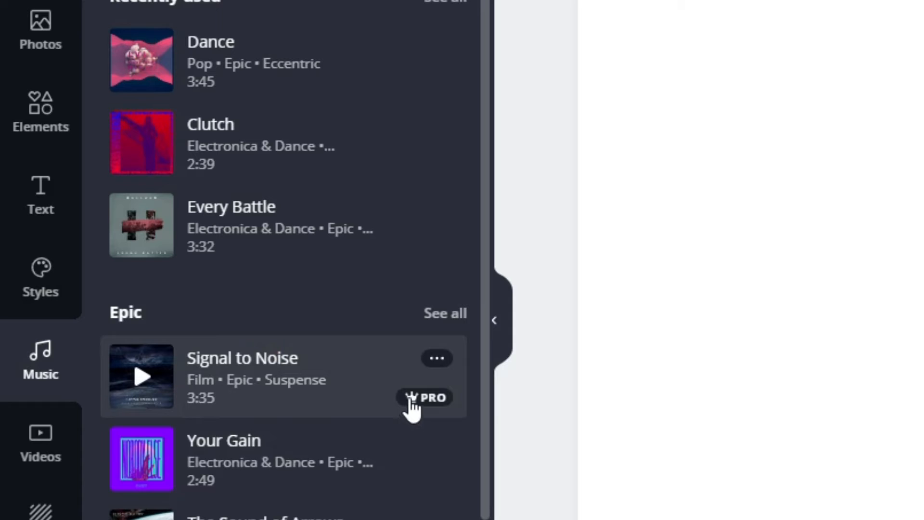
pyautogui.moveTo(176, 319)
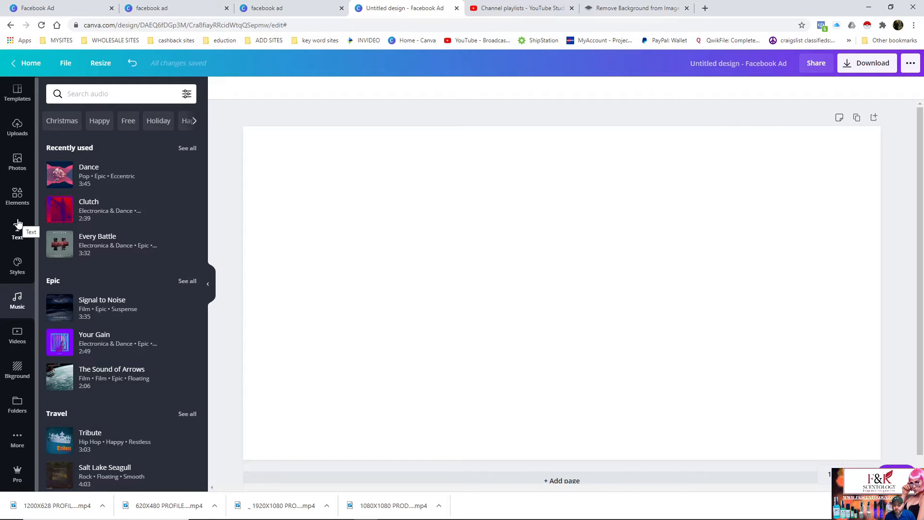
# Step: Add the recently used 12-second blue light-ray video to the page and delete it
pyautogui.click(15, 341)
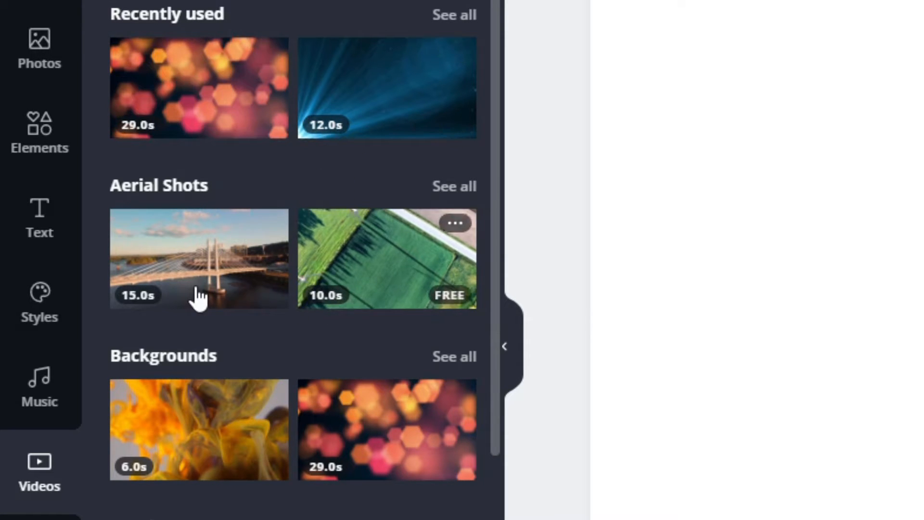
pyautogui.click(354, 117)
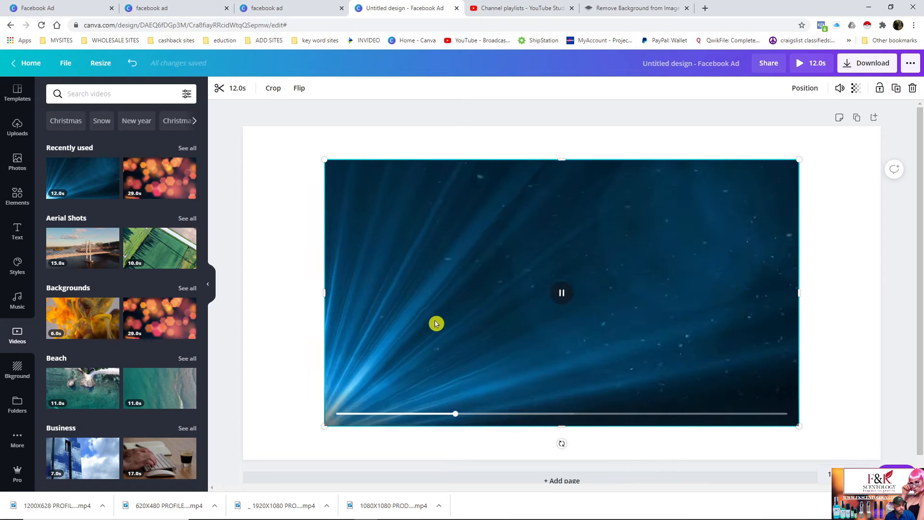
pyautogui.rightClick(411, 271)
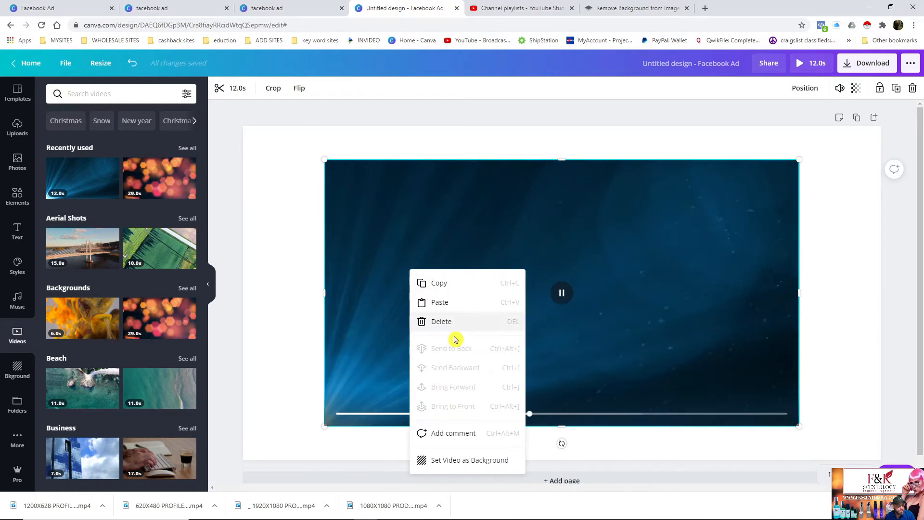
pyautogui.click(438, 320)
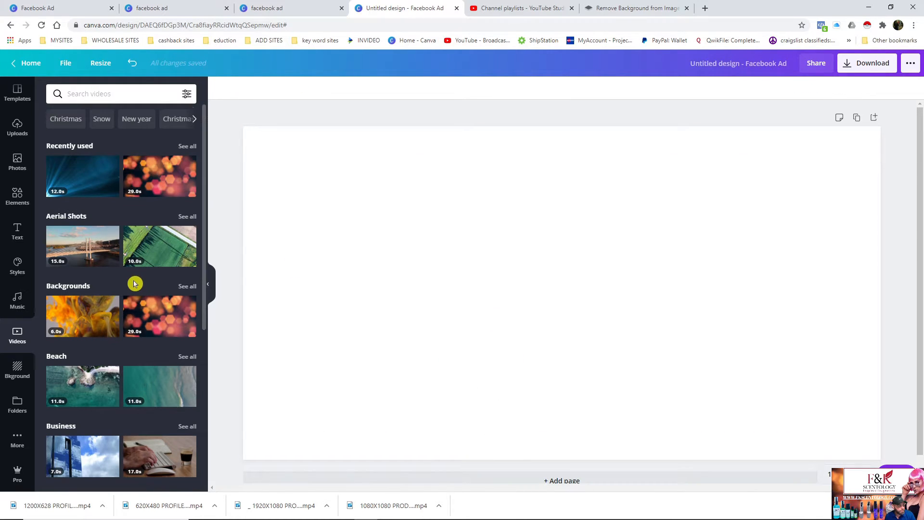
# Step: Browse the stock video categories, search the videos for "OCEAN", and clear the search
pyautogui.scroll(-8, 131, 290)
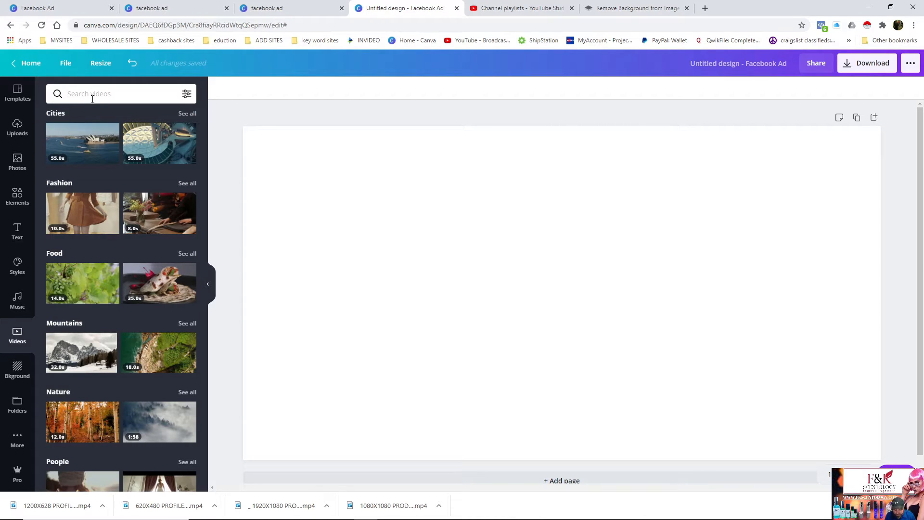
pyautogui.click(93, 99)
pyautogui.write('OCEAN')
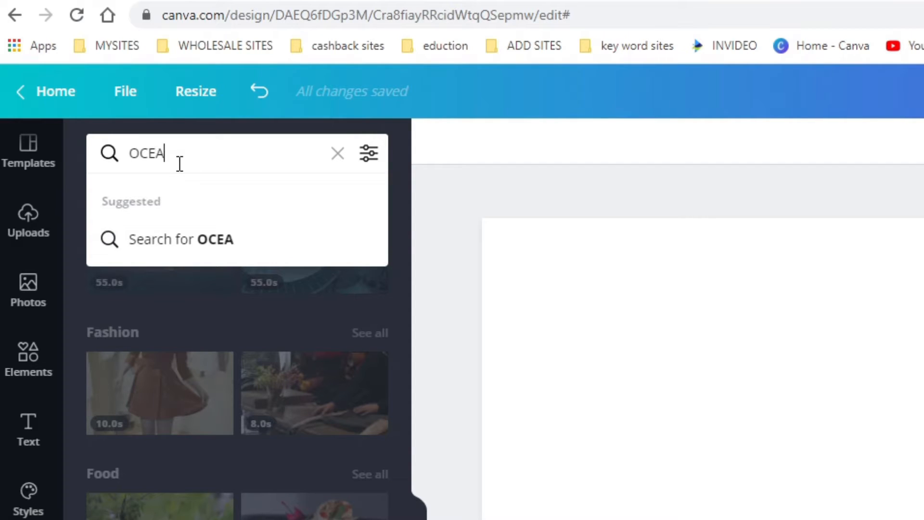
pyautogui.press('Return')
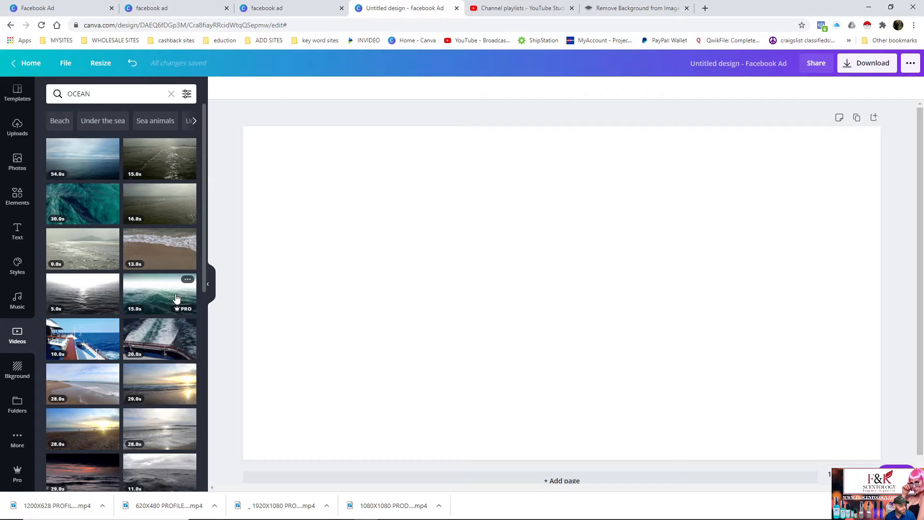
pyautogui.click(171, 95)
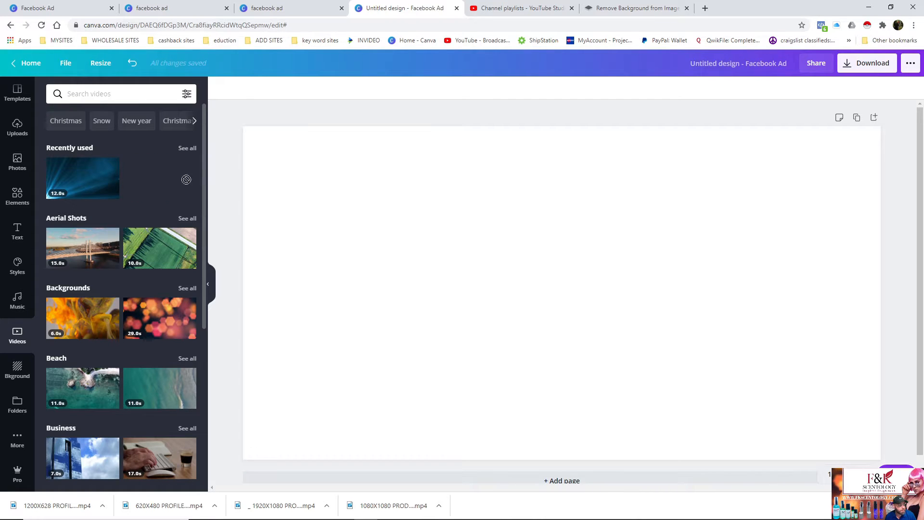
# Step: Place the recently used 29-second orange hexagon video on the page and stretch it vertically to about 893 by 620
pyautogui.moveTo(186, 179); pyautogui.dragTo(126, 130)
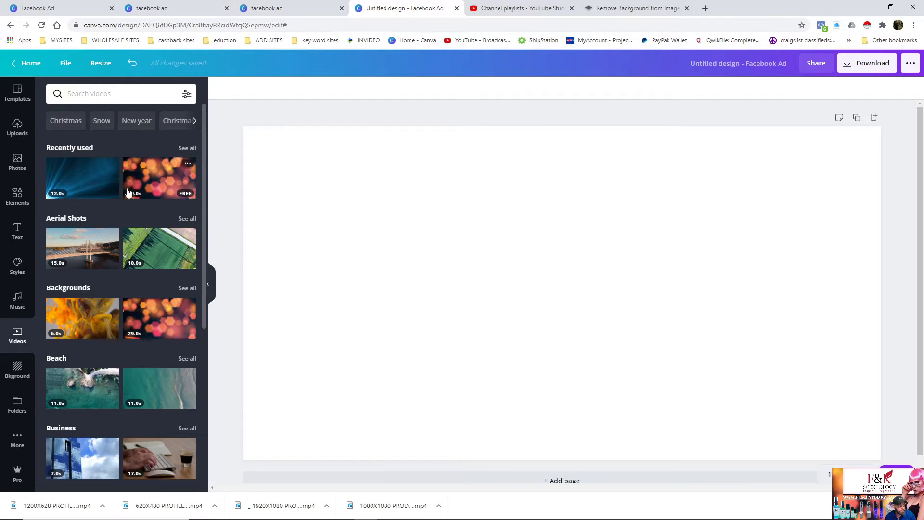
pyautogui.moveTo(135, 182); pyautogui.dragTo(331, 178)
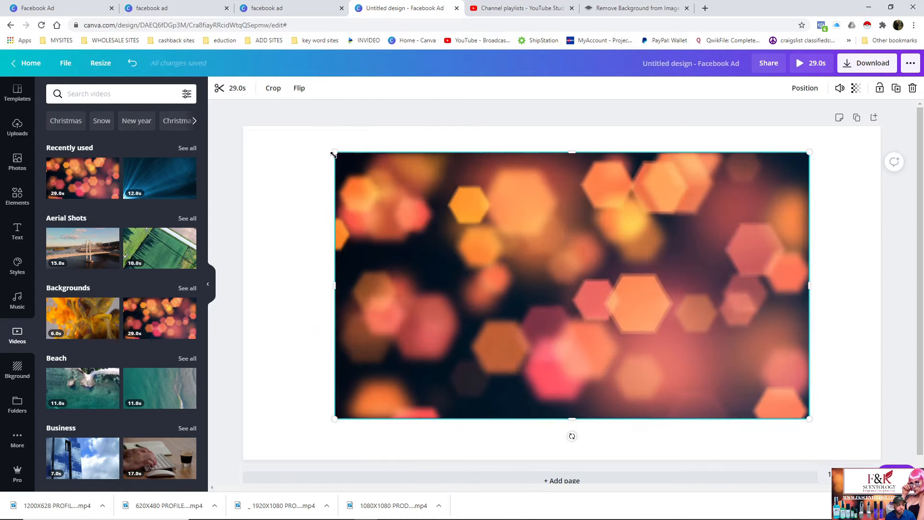
pyautogui.moveTo(335, 152); pyautogui.dragTo(357, 159)
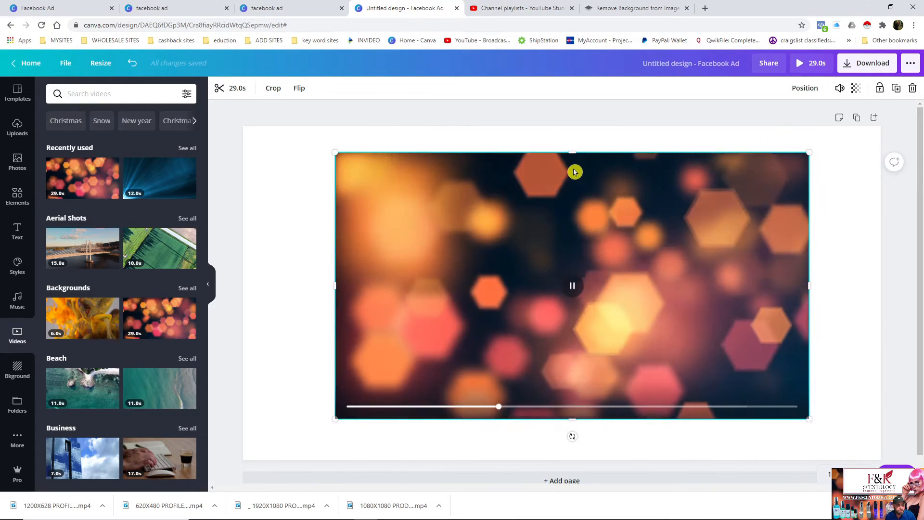
pyautogui.moveTo(572, 152); pyautogui.dragTo(570, 124)
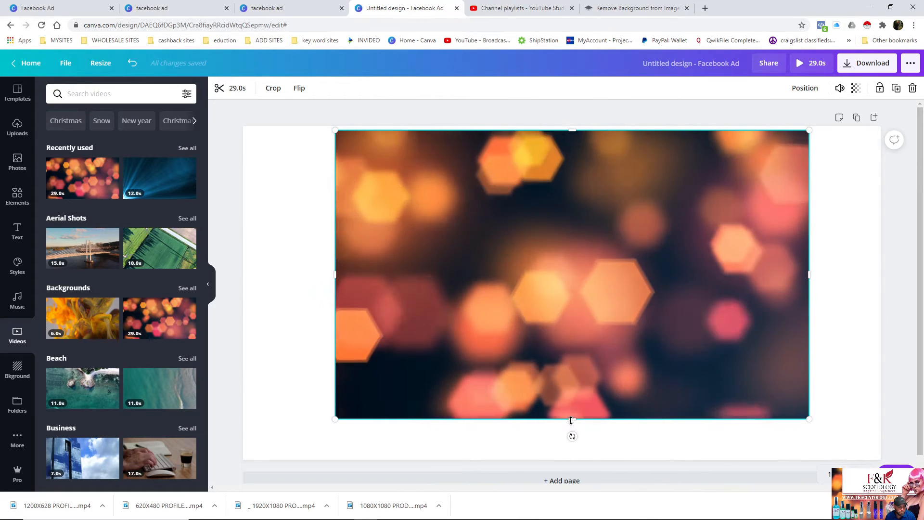
pyautogui.moveTo(571, 419); pyautogui.dragTo(572, 464)
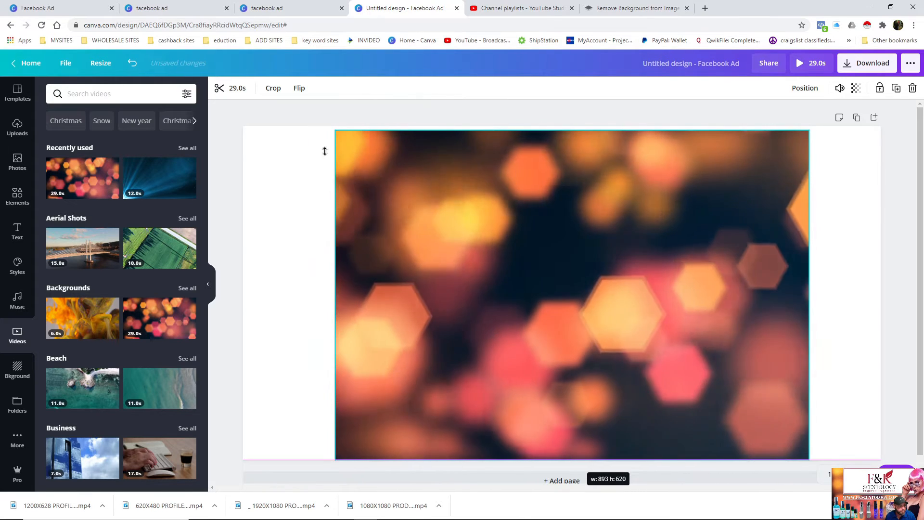
# Step: Enlarge the hexagon video until it covers the whole page edge to edge, and play it
pyautogui.moveTo(334, 131); pyautogui.dragTo(299, 105)
pyautogui.moveTo(335, 153); pyautogui.dragTo(314, 155)
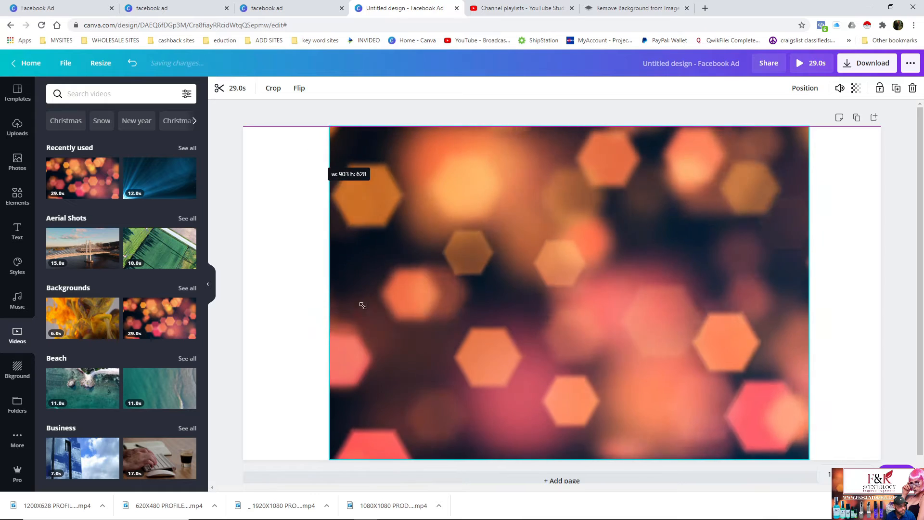
pyautogui.moveTo(326, 298); pyautogui.dragTo(243, 286)
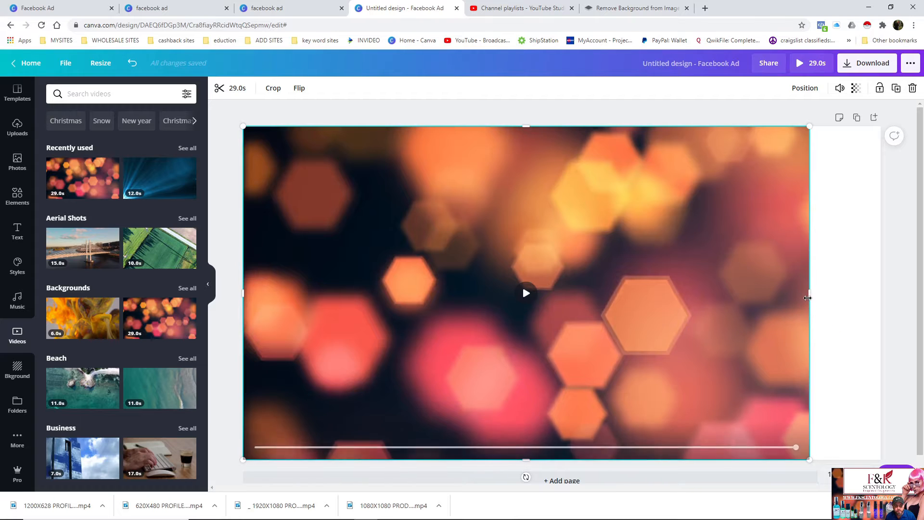
pyautogui.moveTo(826, 294); pyautogui.dragTo(878, 297)
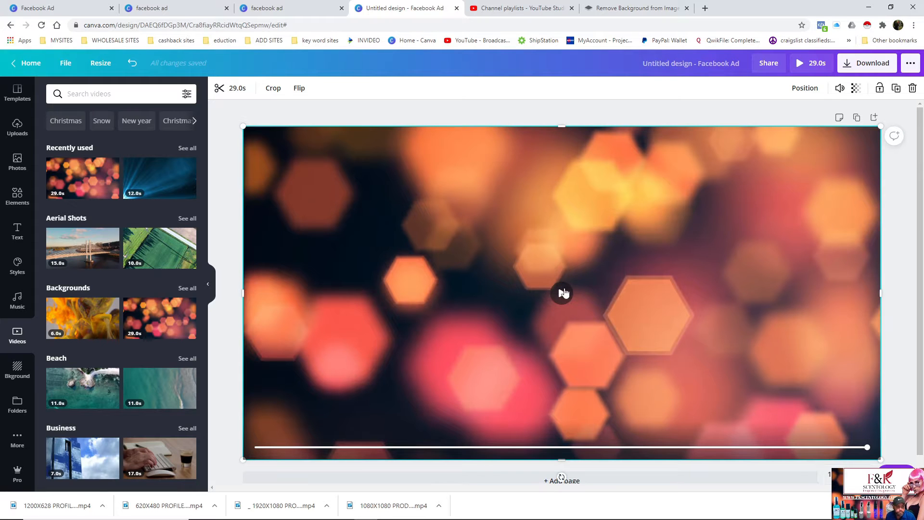
pyautogui.click(563, 294)
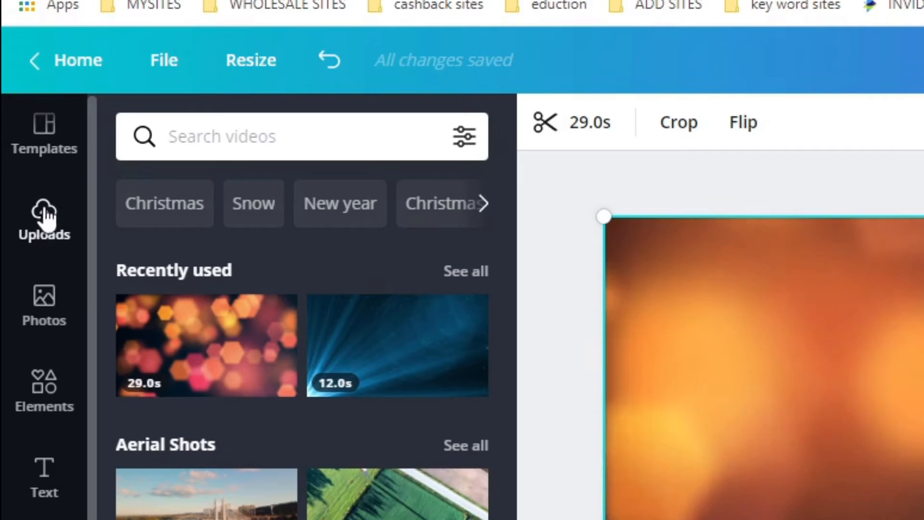
# Step: Choose Google Drive as the media upload source and open its "This is canva" folder
pyautogui.click(43, 207)
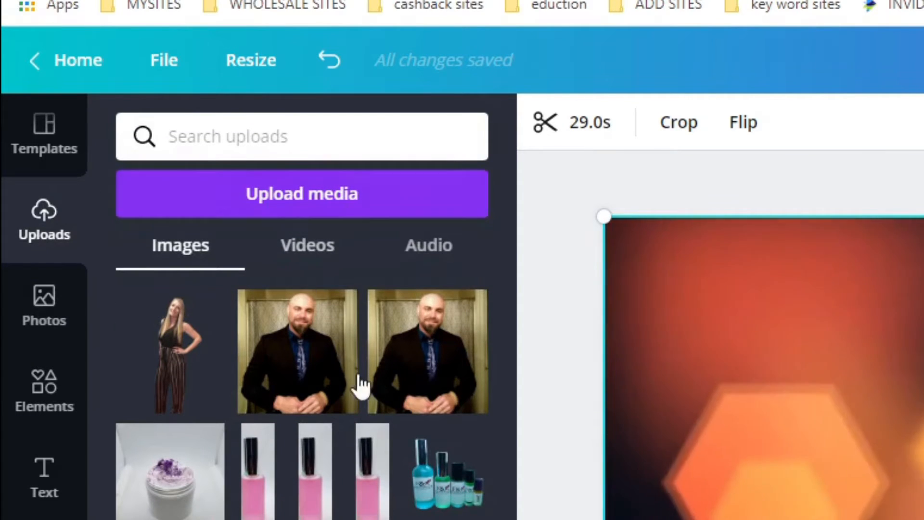
pyautogui.click(304, 196)
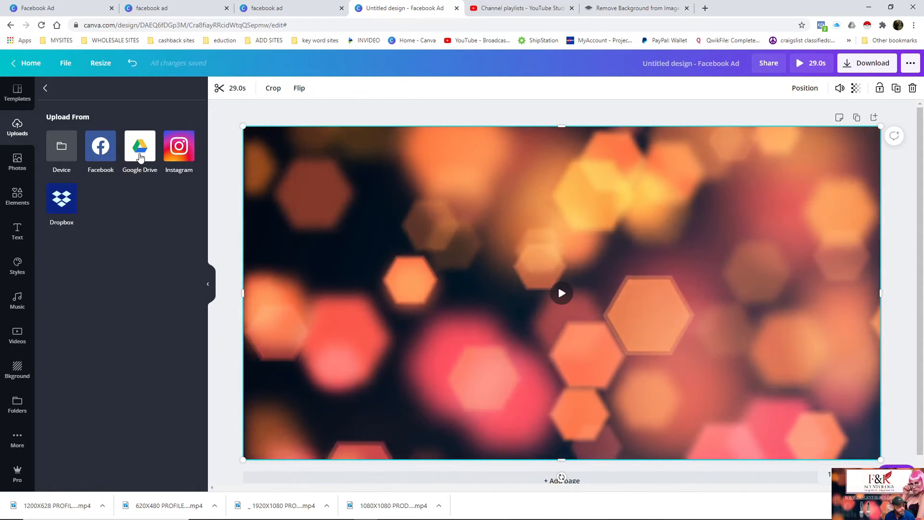
pyautogui.click(140, 158)
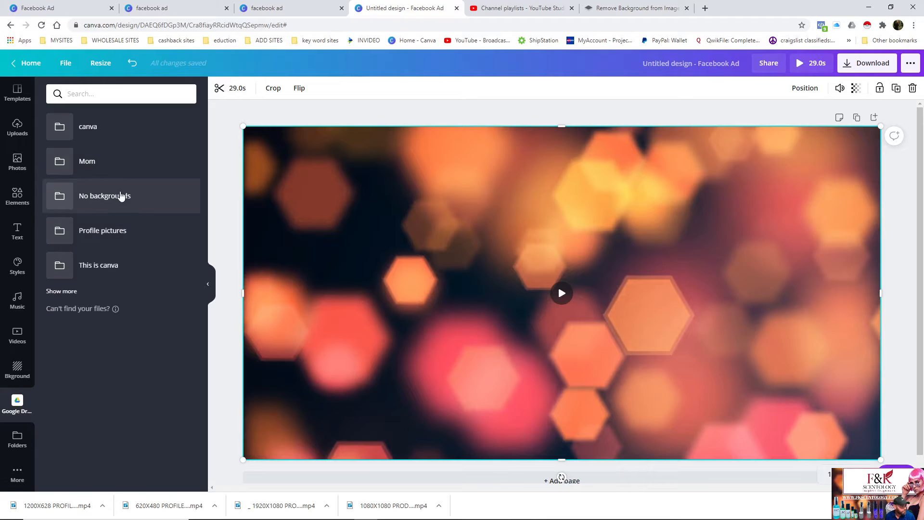
pyautogui.click(91, 266)
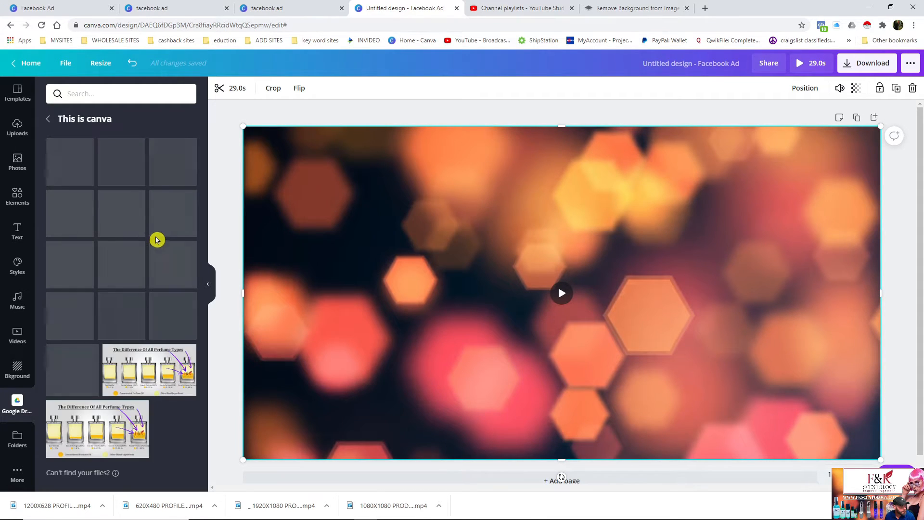
# Step: Open the "canva" Google Drive folder and add the white F&K Scentology logo with the red border to the page
pyautogui.click(48, 119)
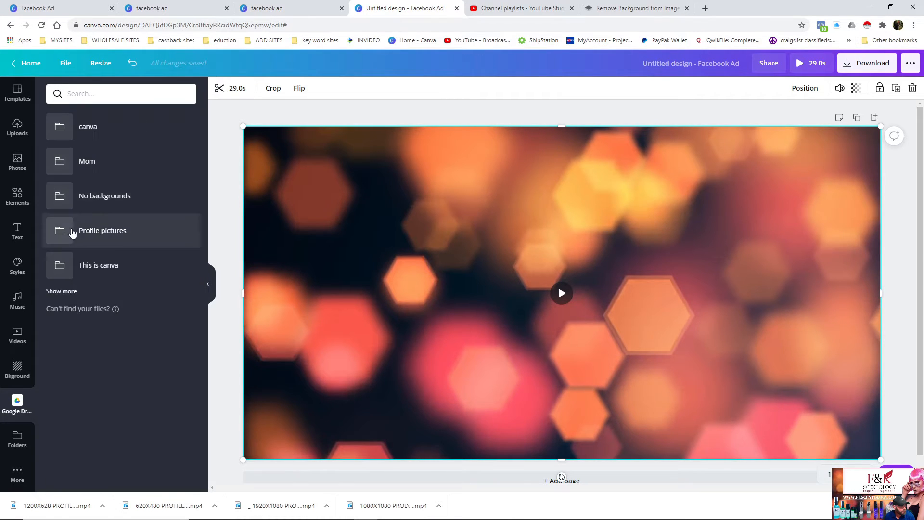
pyautogui.click(61, 127)
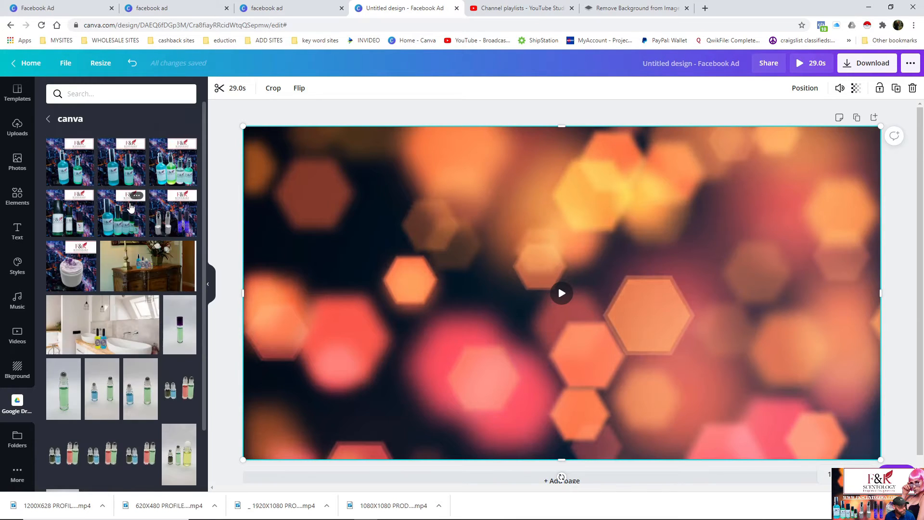
pyautogui.scroll(-4, 135, 212)
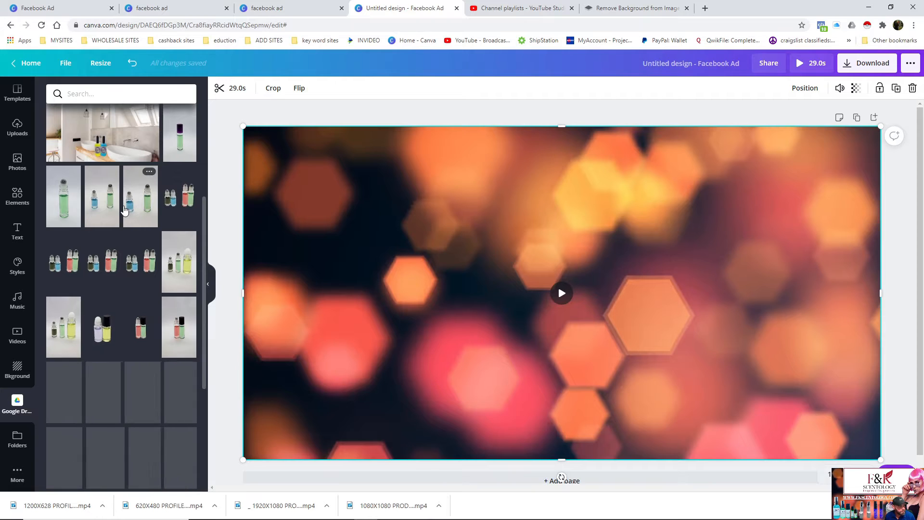
pyautogui.scroll(-8, 123, 210)
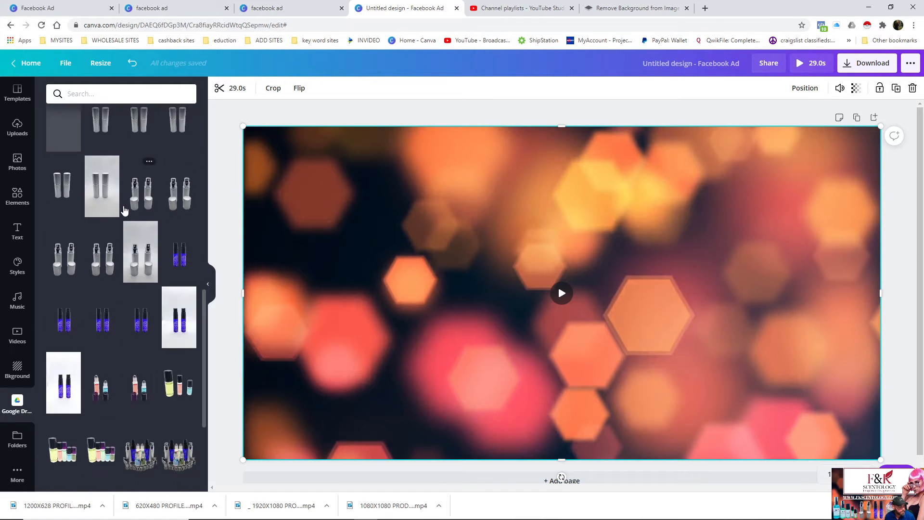
pyautogui.scroll(-5, 121, 209)
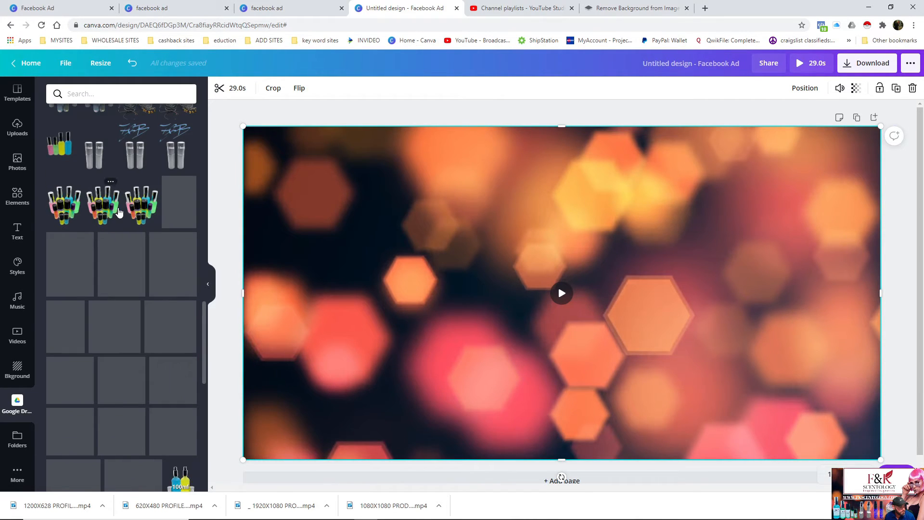
pyautogui.scroll(-2, 115, 212)
pyautogui.scroll(-10, 111, 213)
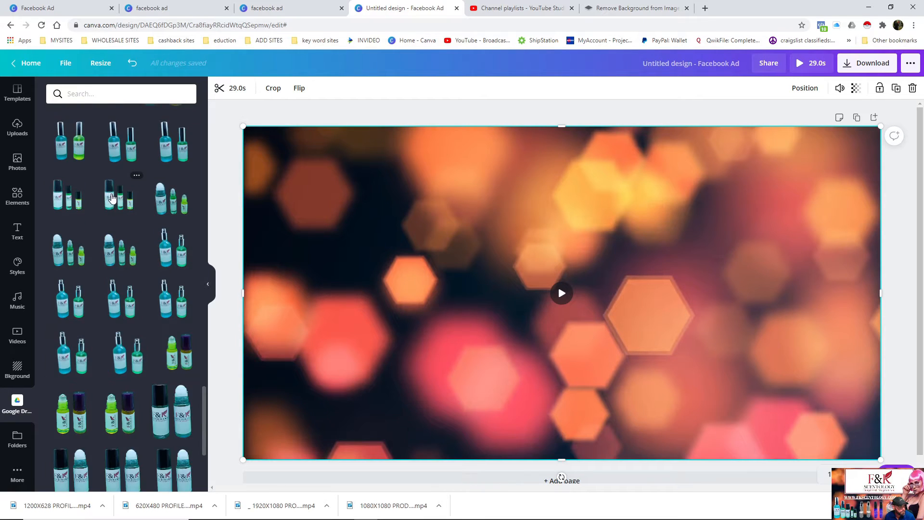
pyautogui.scroll(-6, 111, 199)
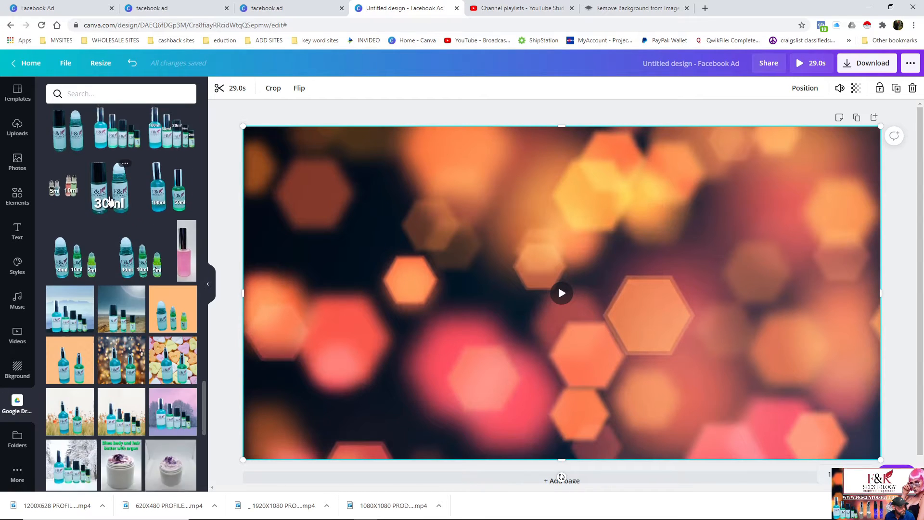
pyautogui.scroll(-6, 110, 200)
pyautogui.scroll(-3, 109, 201)
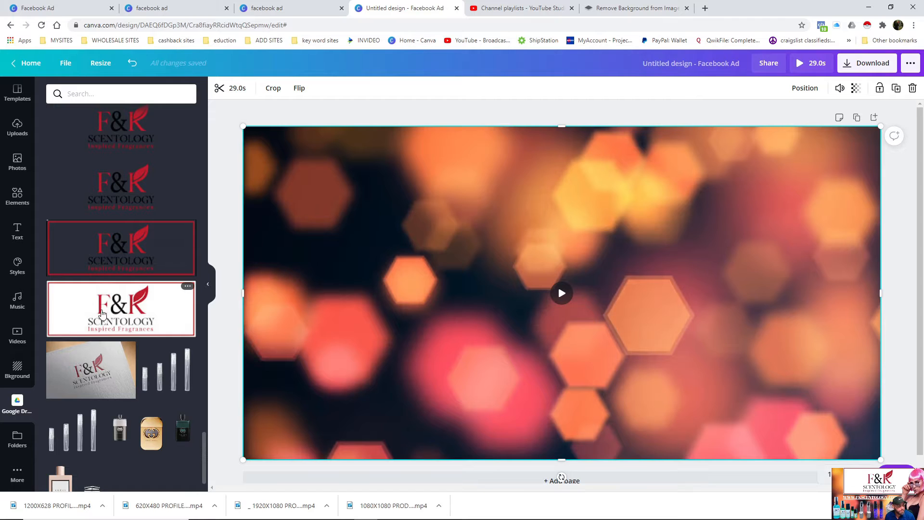
pyautogui.click(105, 314)
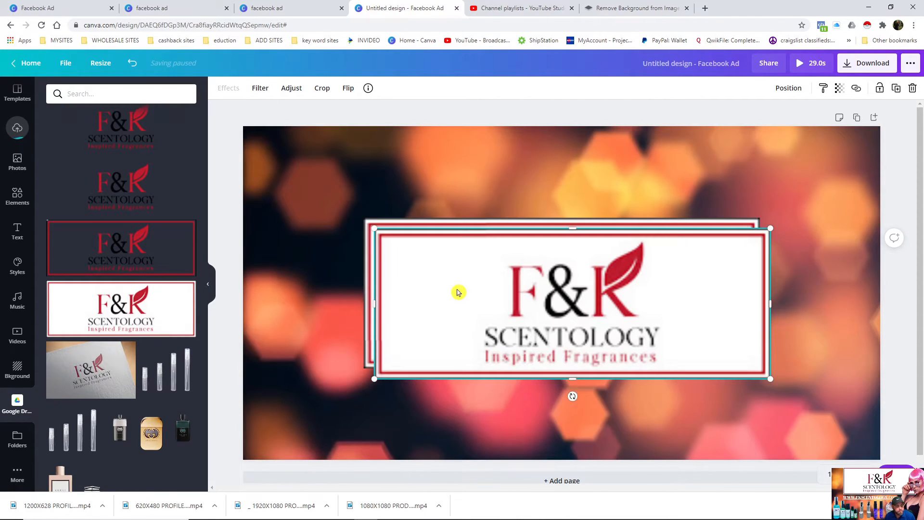
# Step: Delete the duplicate copy of the logo and move the remaining logo up against the page's upper edge
pyautogui.rightClick(458, 292)
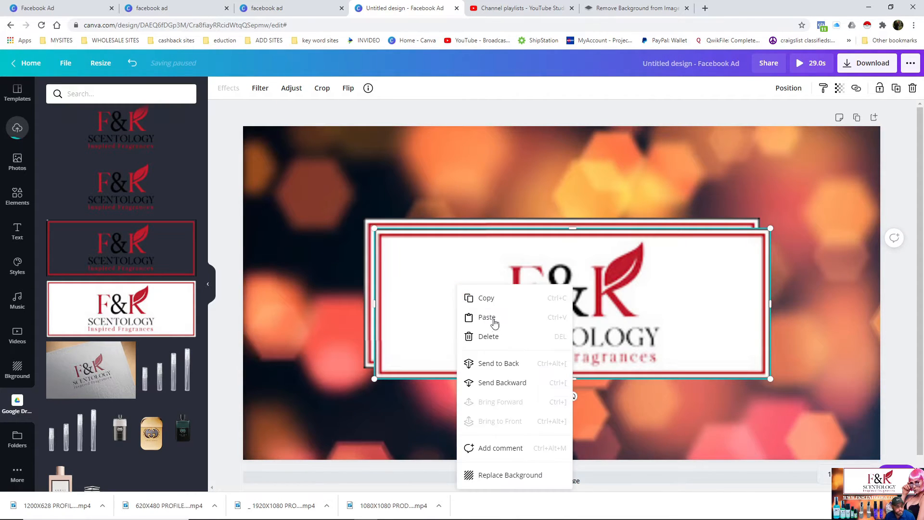
pyautogui.click(491, 337)
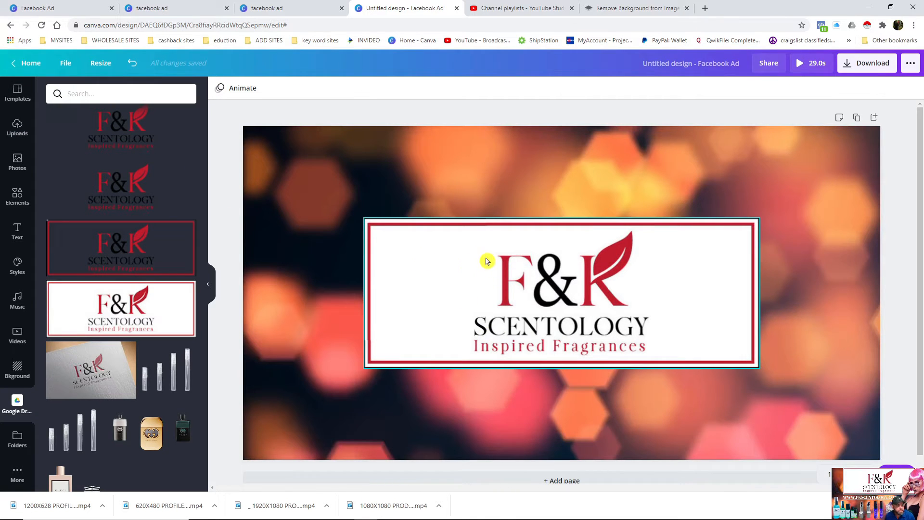
pyautogui.moveTo(486, 261); pyautogui.dragTo(489, 178)
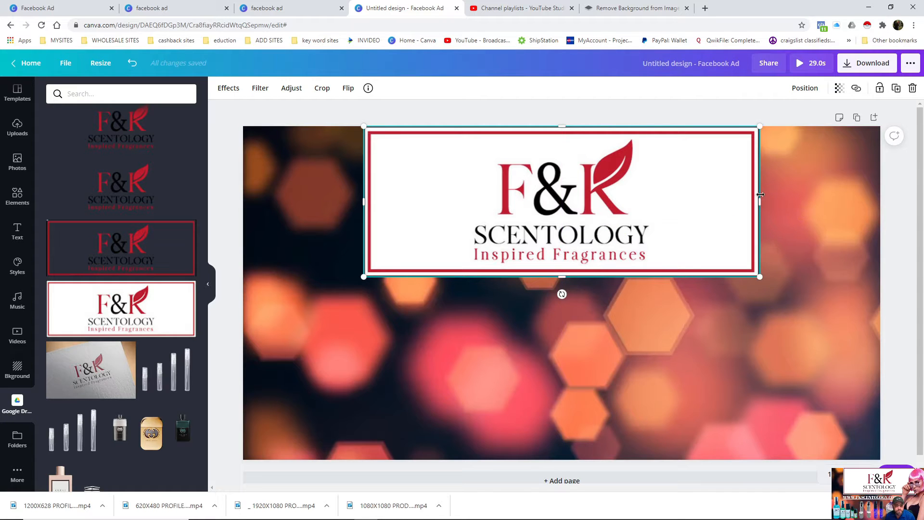
# Step: Widen the logo on both sides and extend its lower edge, to about 885 by 305
pyautogui.moveTo(759, 200); pyautogui.dragTo(835, 268)
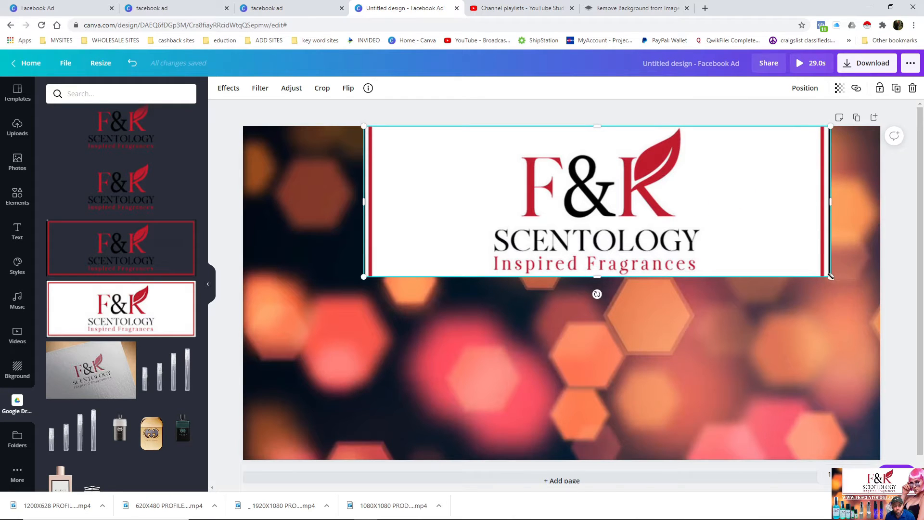
pyautogui.moveTo(830, 277); pyautogui.dragTo(722, 284)
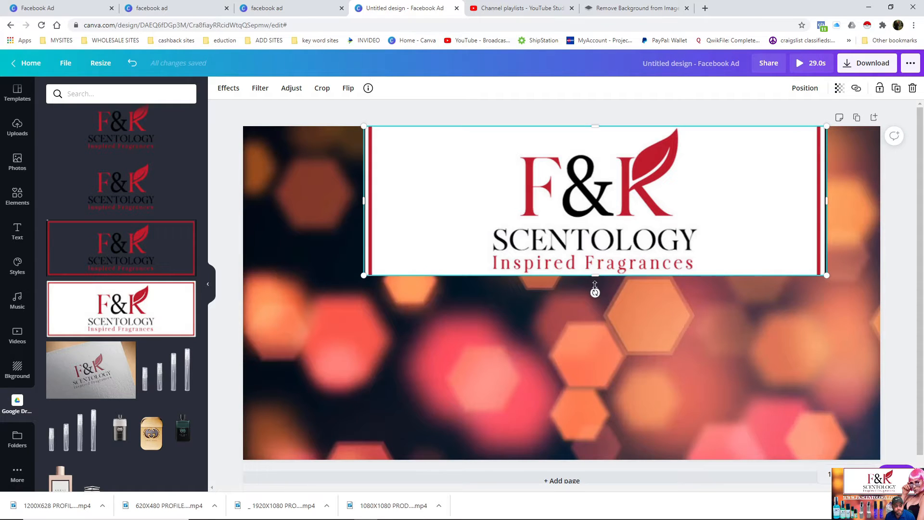
pyautogui.moveTo(595, 284); pyautogui.dragTo(596, 288)
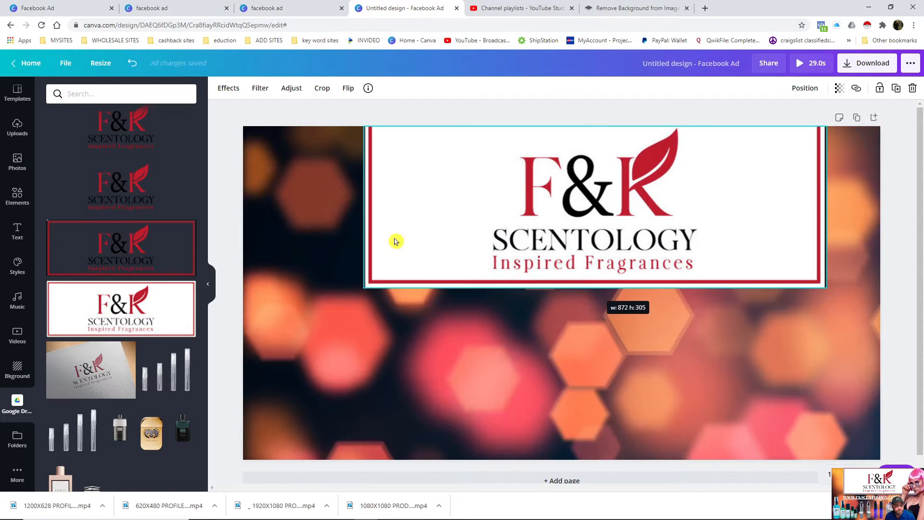
pyautogui.moveTo(358, 208); pyautogui.dragTo(350, 209)
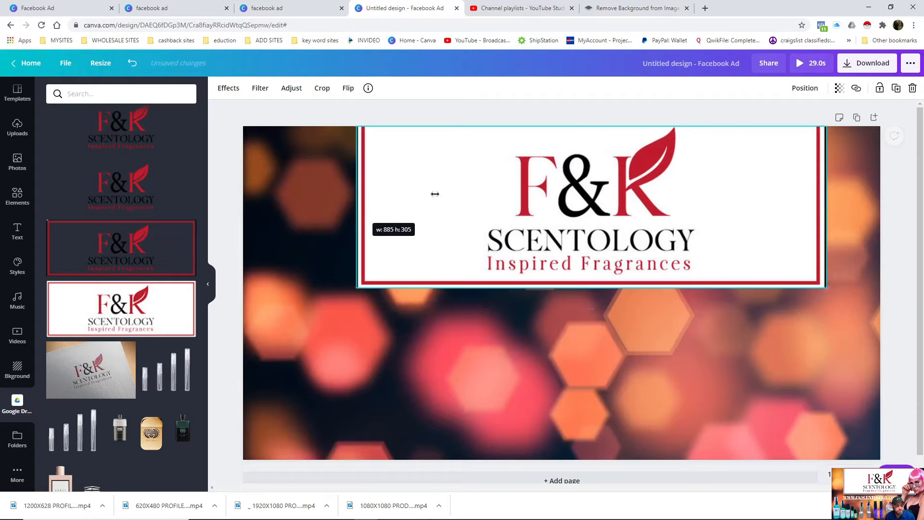
# Step: Reposition the logo on the upper half of the page and extend it upward, downward and to the left until its full red border shows
pyautogui.moveTo(598, 212); pyautogui.dragTo(575, 182)
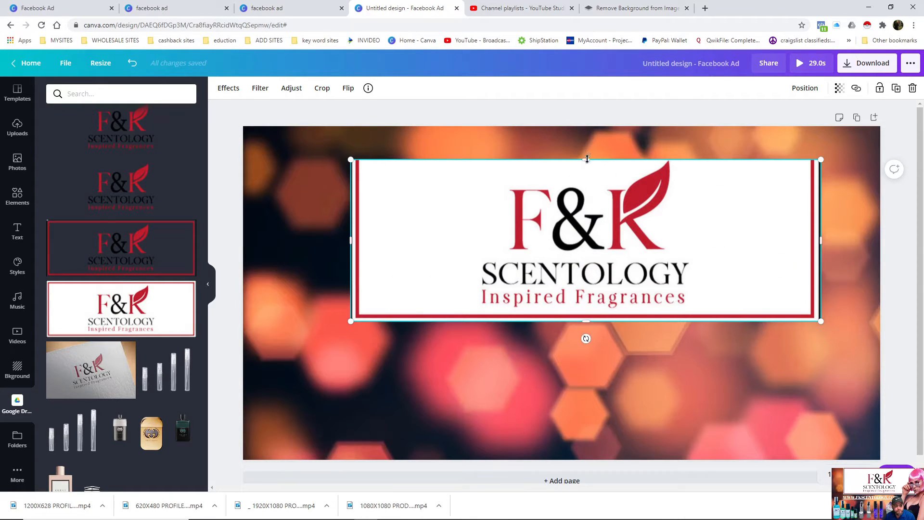
pyautogui.moveTo(585, 157); pyautogui.dragTo(587, 143)
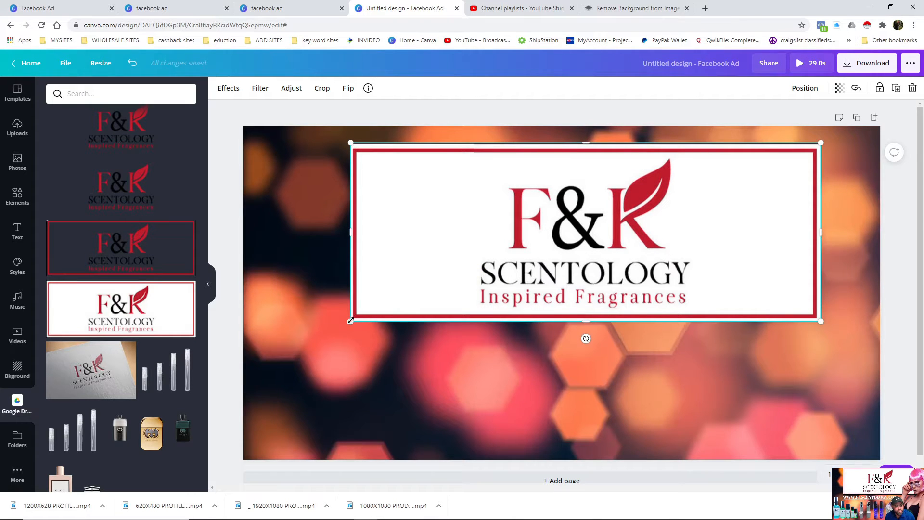
pyautogui.moveTo(350, 321); pyautogui.dragTo(316, 334)
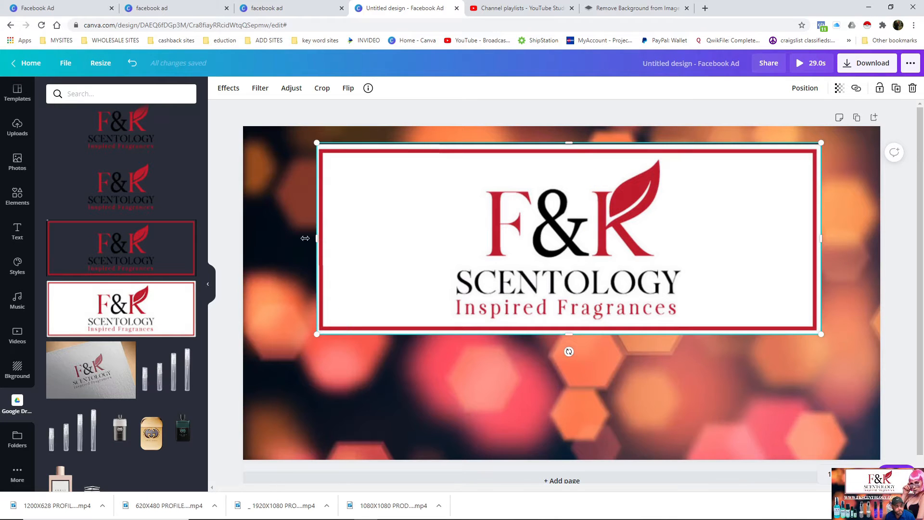
pyautogui.moveTo(305, 238)
pyautogui.mouseDown()
pyautogui.moveTo(229, 253)
pyautogui.moveTo(317, 241)
pyautogui.mouseUp()
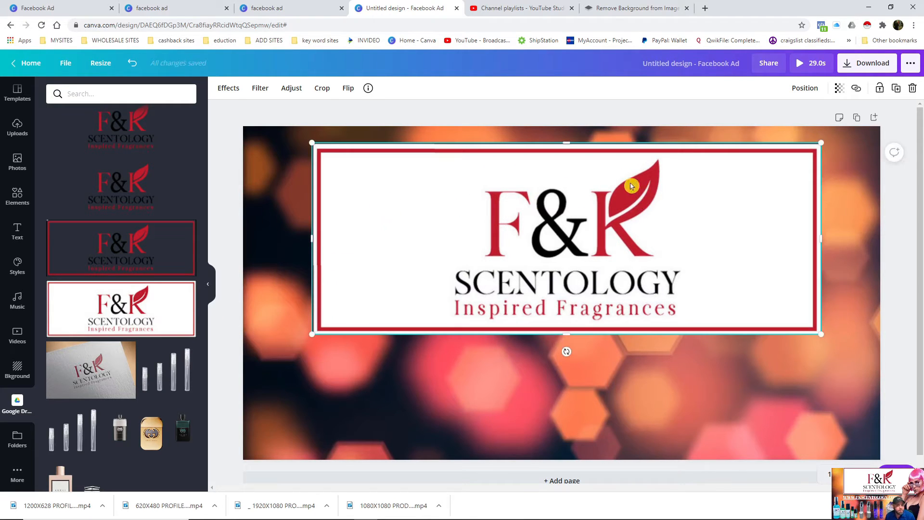
pyautogui.moveTo(612, 212); pyautogui.dragTo(615, 194)
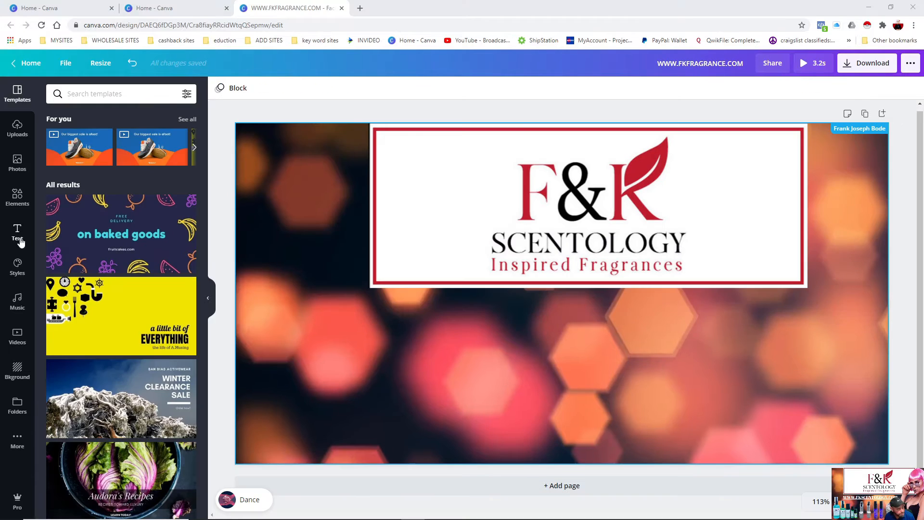
# Step: Add a heading text to the page and place it directly below the logo
pyautogui.click(16, 234)
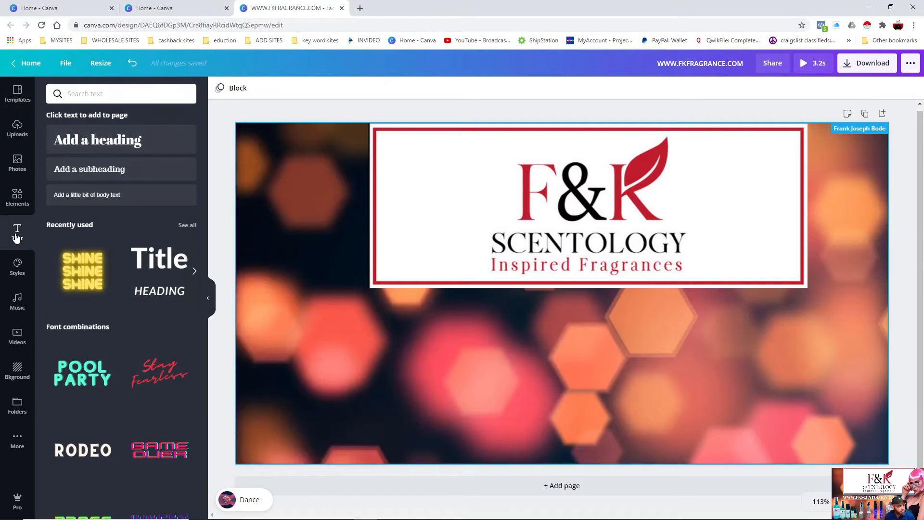
pyautogui.click(94, 148)
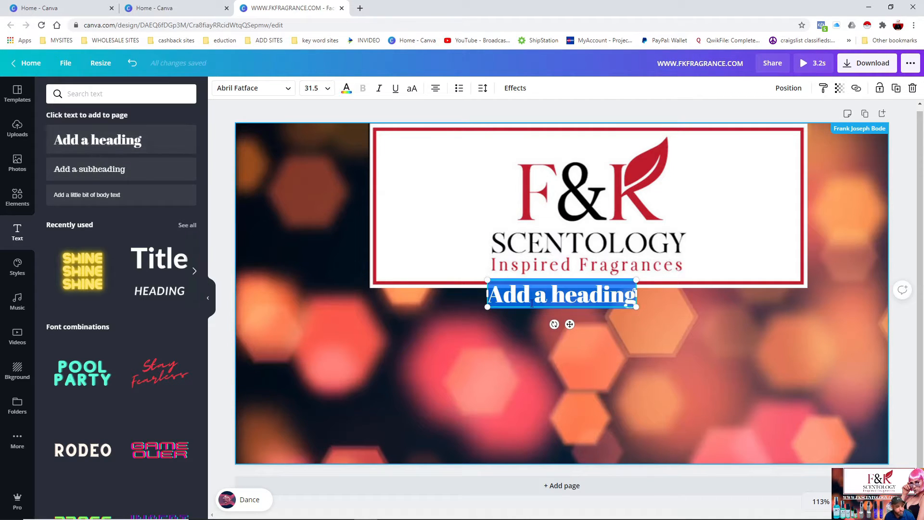
pyautogui.click(521, 340)
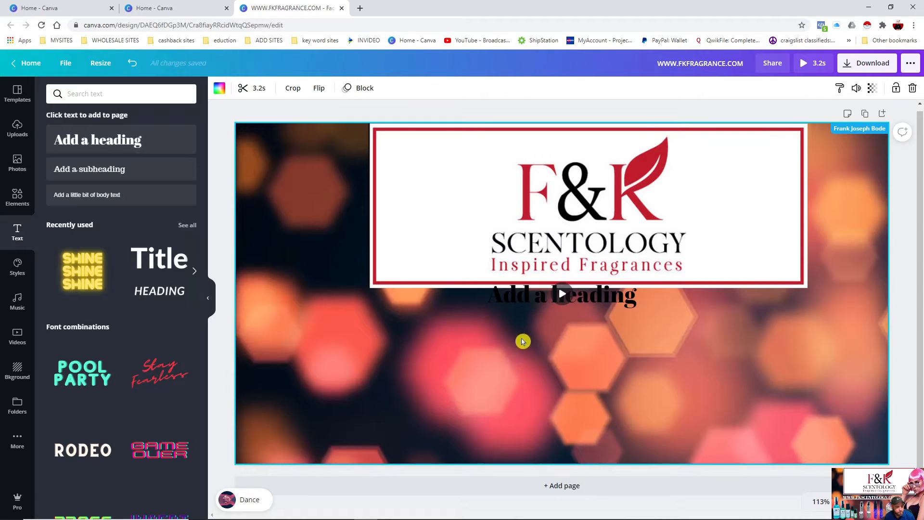
pyautogui.moveTo(523, 299)
pyautogui.mouseDown()
pyautogui.moveTo(524, 311)
pyautogui.moveTo(522, 302)
pyautogui.mouseUp()
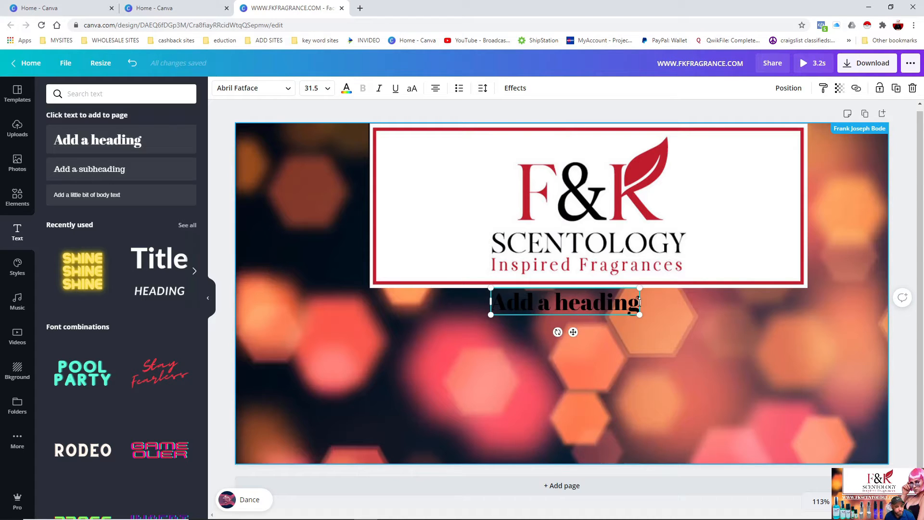
pyautogui.moveTo(639, 302); pyautogui.dragTo(498, 295)
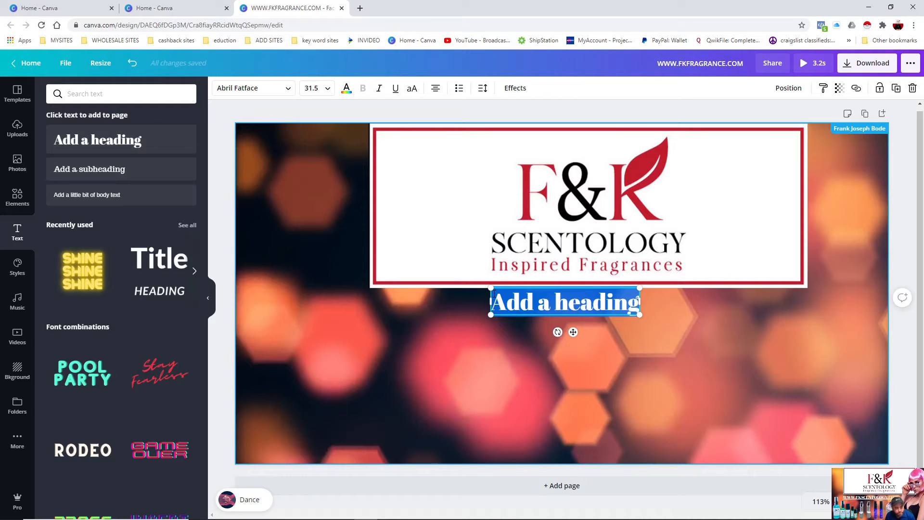
pyautogui.write('www.')
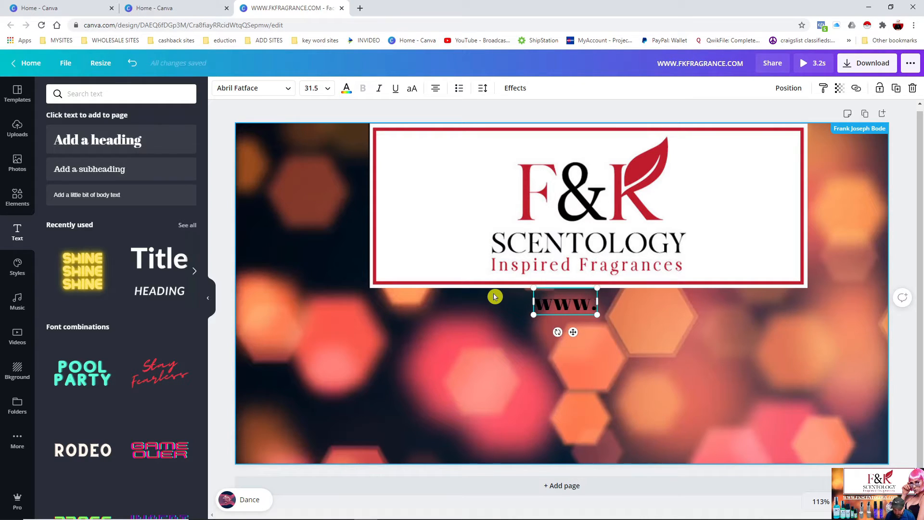
pyautogui.write('fk')
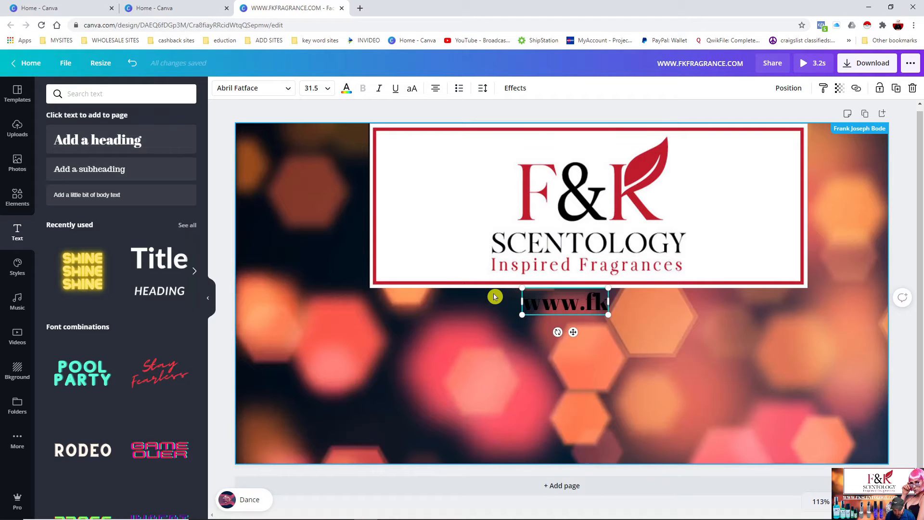
pyautogui.write('scento')
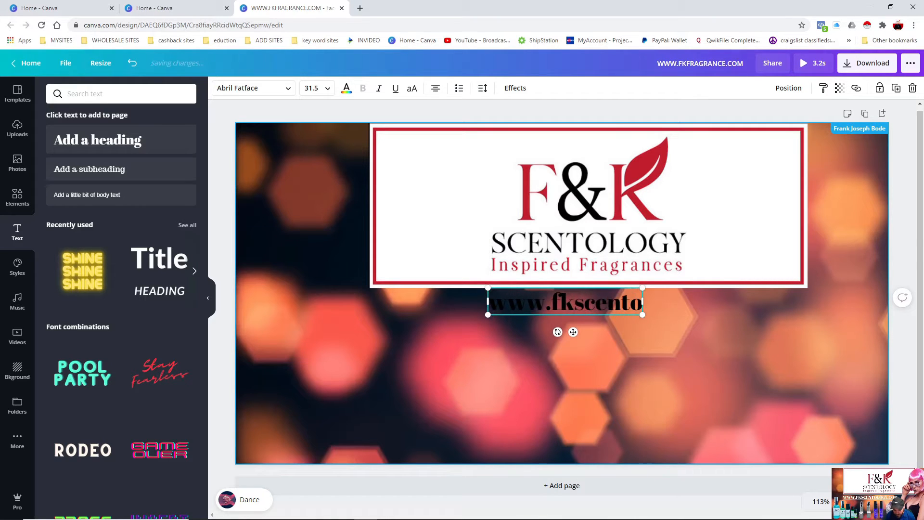
pyautogui.write('logy')
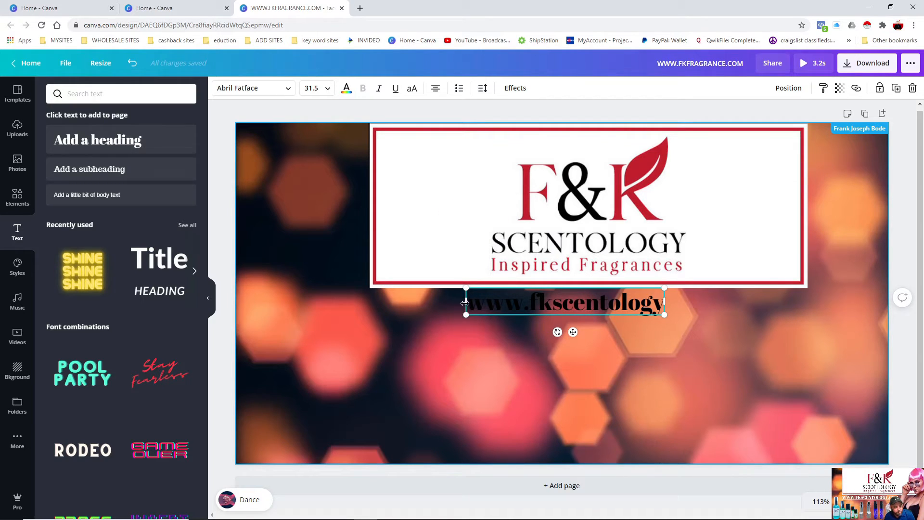
# Step: Widen the heading's text box to nearly the logo's width and enlarge its text to size 35.3
pyautogui.moveTo(457, 302); pyautogui.dragTo(394, 301)
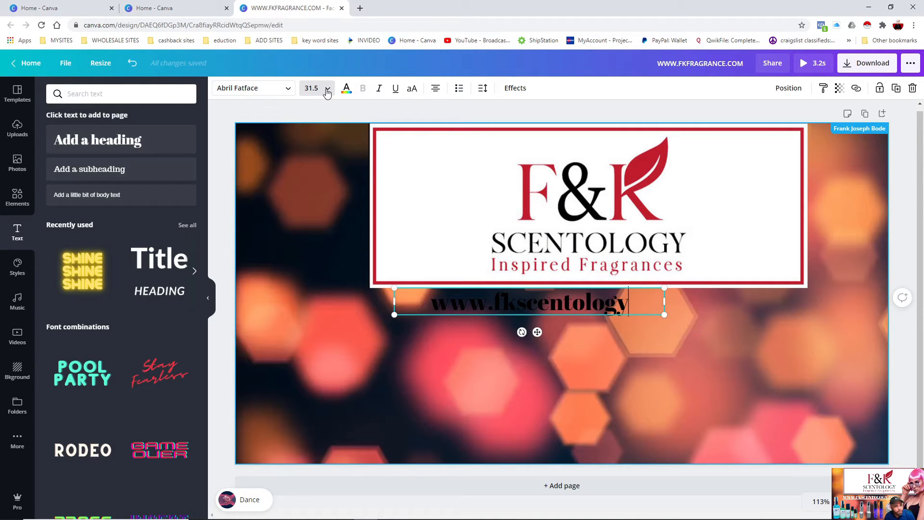
pyautogui.moveTo(664, 315); pyautogui.dragTo(794, 307)
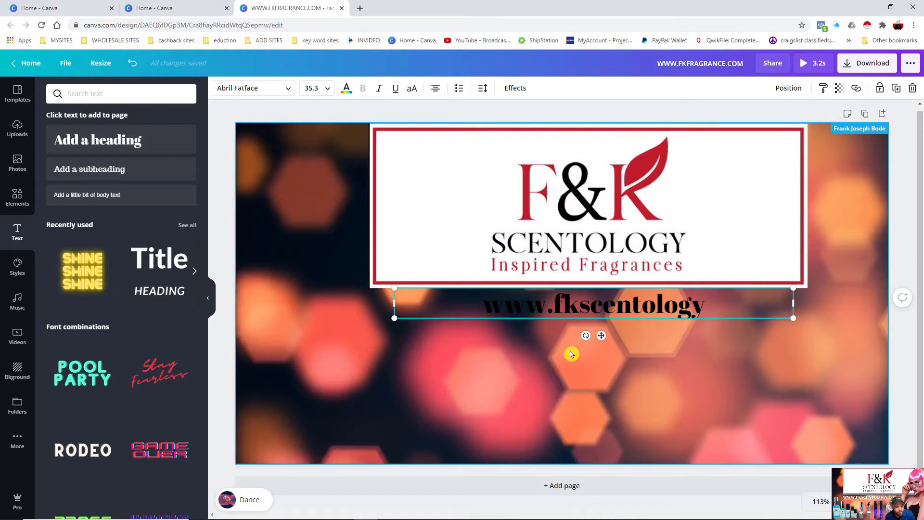
pyautogui.press('BackSpace')
pyautogui.press('BackSpace')
pyautogui.press('BackSpace')
pyautogui.press('BackSpace')
pyautogui.press('BackSpace')
pyautogui.press('BackSpace')
pyautogui.press('BackSpace')
pyautogui.press('BackSpace')
pyautogui.press('BackSpace')
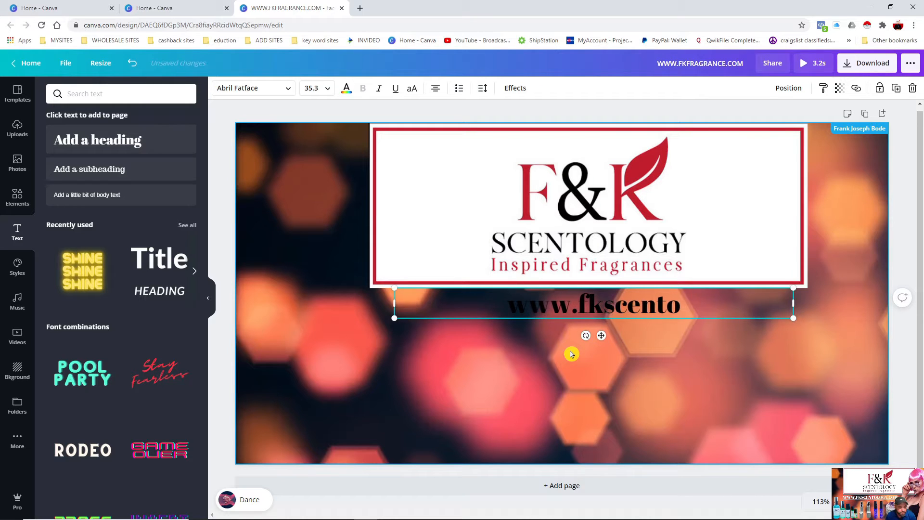
pyautogui.press('BackSpace')
pyautogui.press('BackSpace')
pyautogui.press('BackSpace')
pyautogui.press('BackSpace')
pyautogui.press('BackSpace')
pyautogui.press('BackSpace')
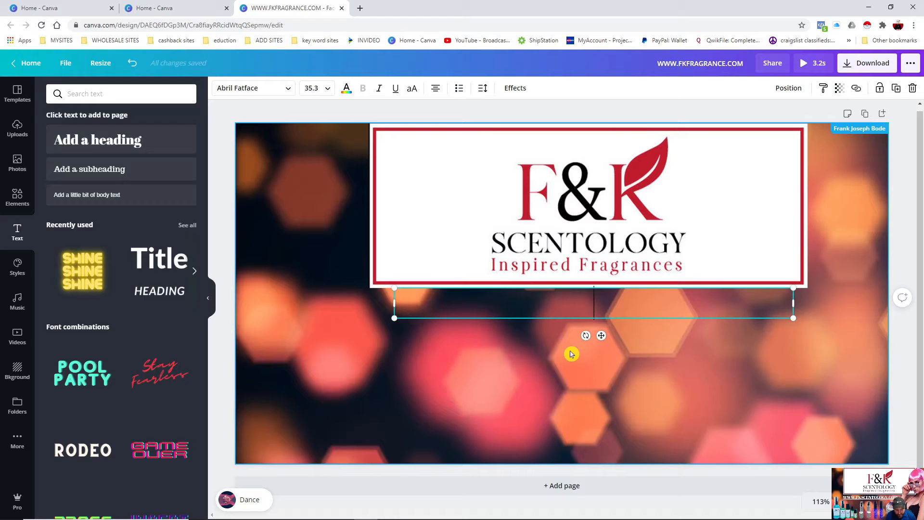
pyautogui.write('www')
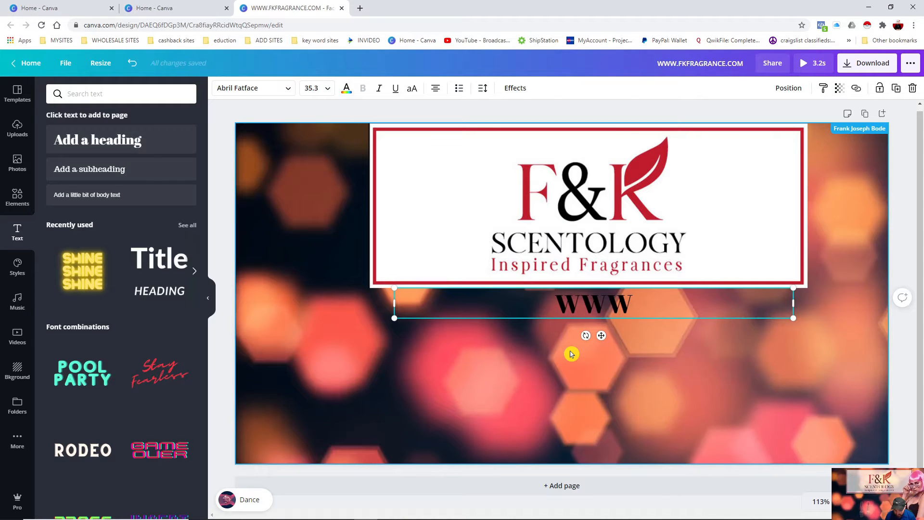
pyautogui.write('.scen')
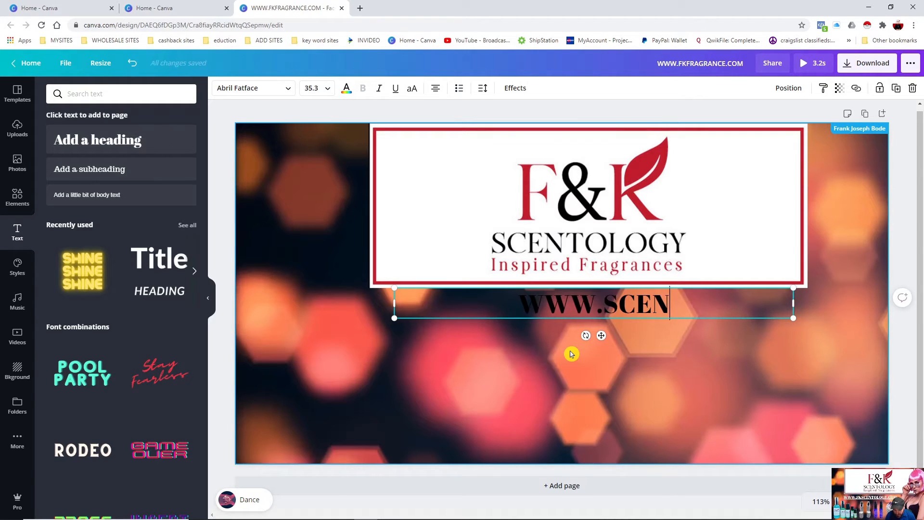
pyautogui.press('BackSpace')
pyautogui.press('BackSpace')
pyautogui.press('BackSpace')
pyautogui.press('BackSpace')
pyautogui.write('f')
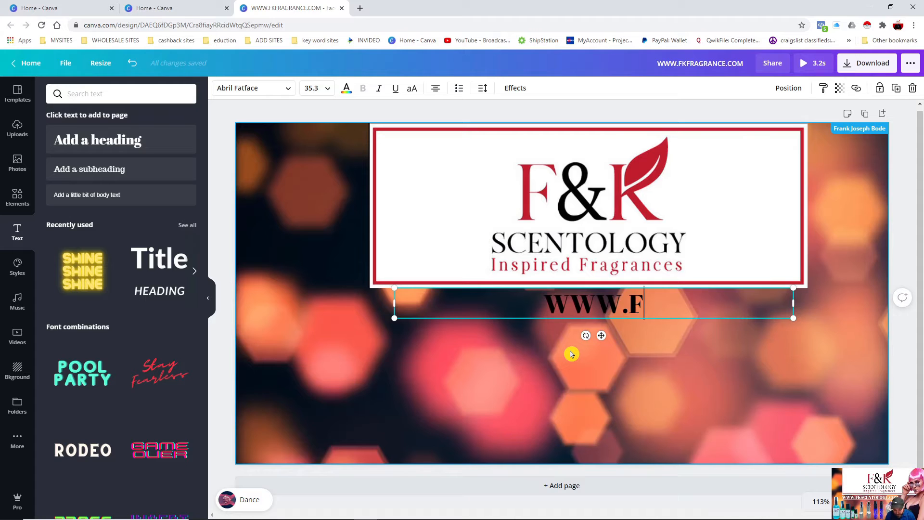
pyautogui.write('kscen')
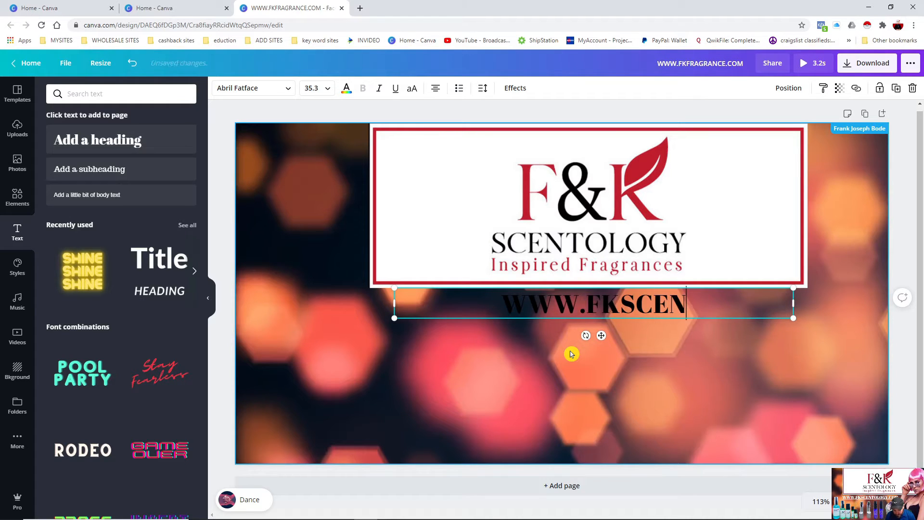
pyautogui.write('tolog')
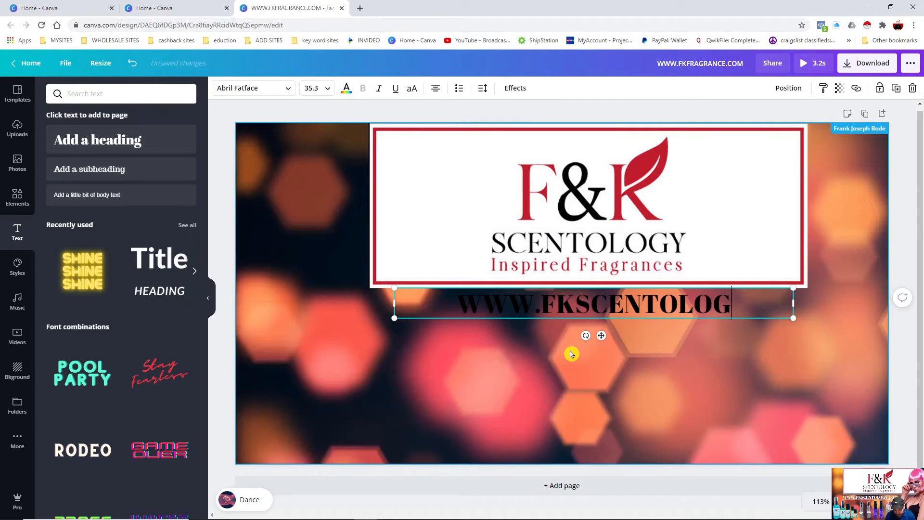
pyautogui.write('y')
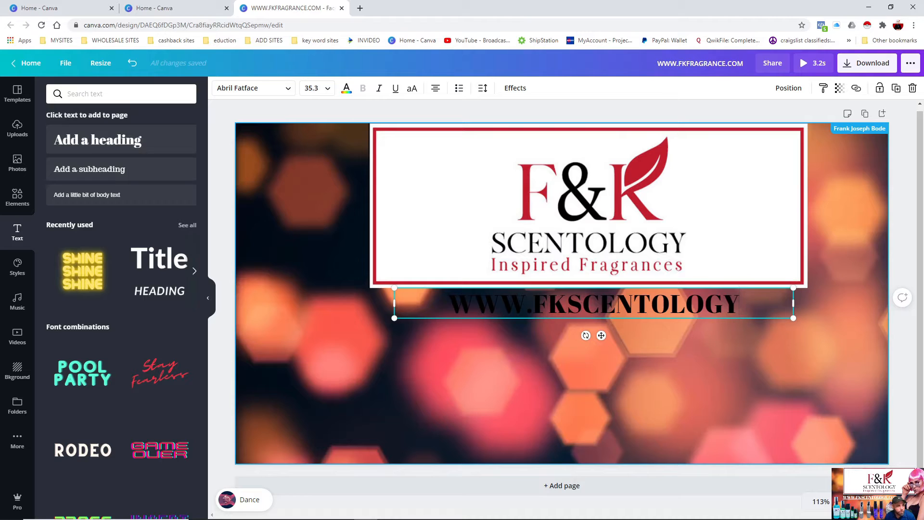
# Step: Try the default red, pink and grey as the heading's text color
pyautogui.click(347, 92)
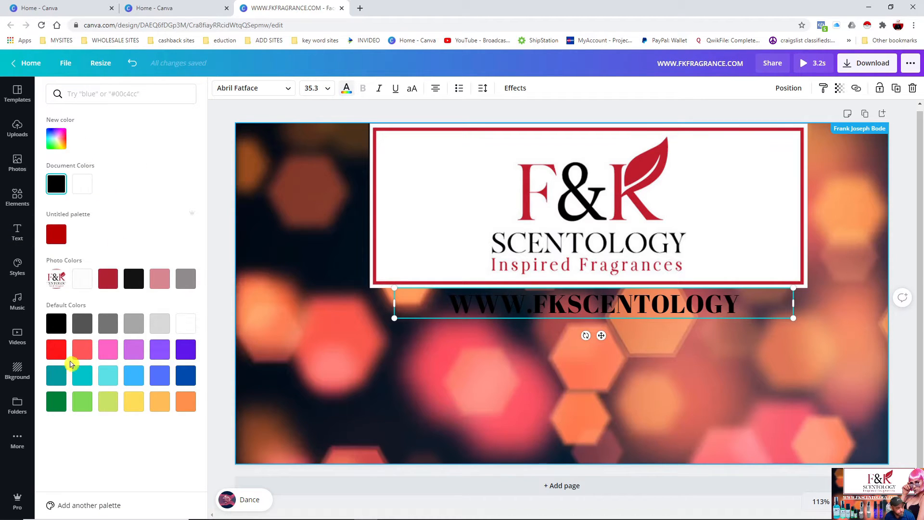
pyautogui.click(57, 350)
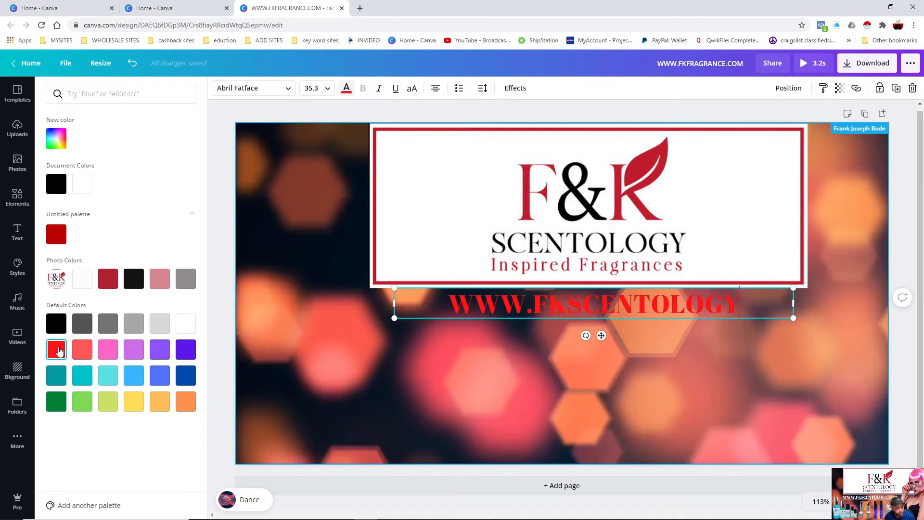
pyautogui.click(107, 355)
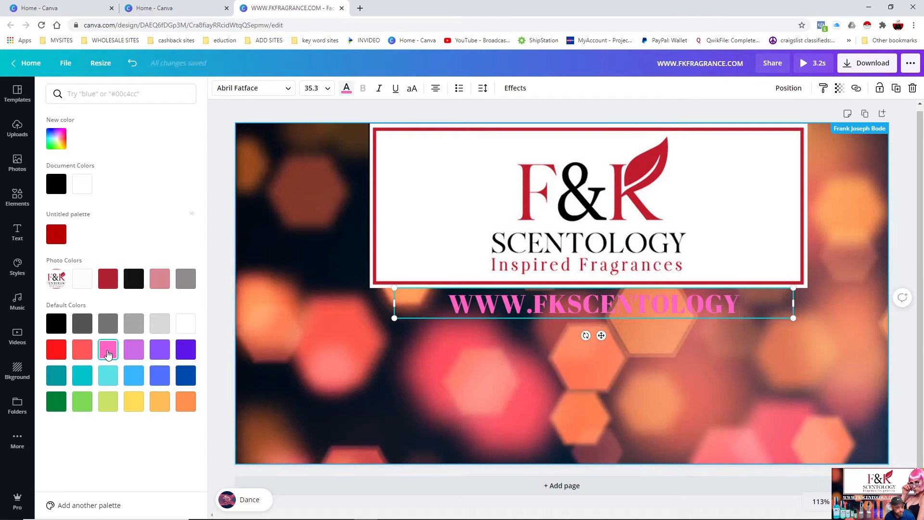
pyautogui.click(127, 329)
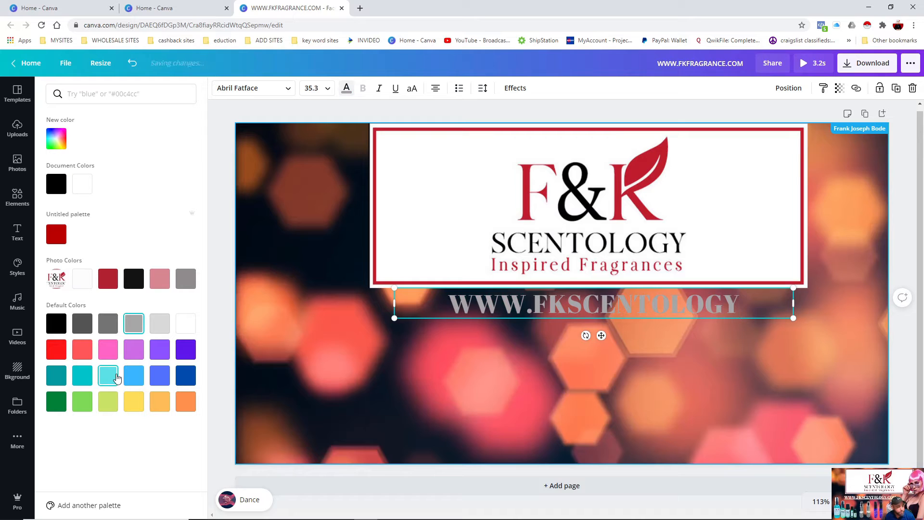
# Step: Try a custom text color for the heading, mixing a dark reddish brown and a medium green
pyautogui.click(58, 140)
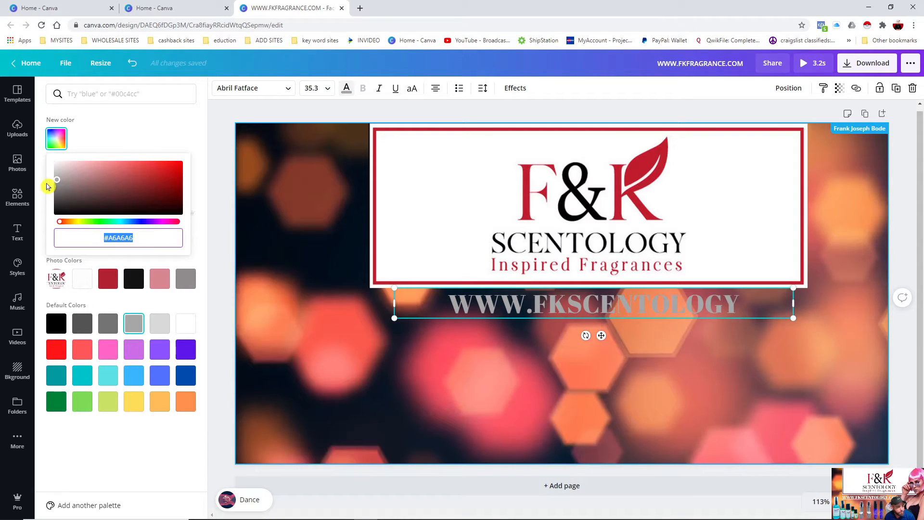
pyautogui.moveTo(56, 181); pyautogui.dragTo(120, 195)
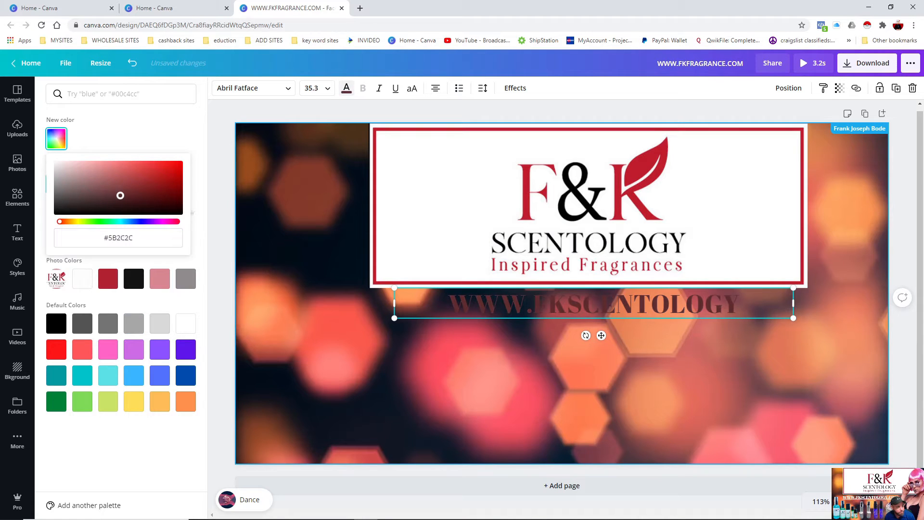
pyautogui.click(113, 222)
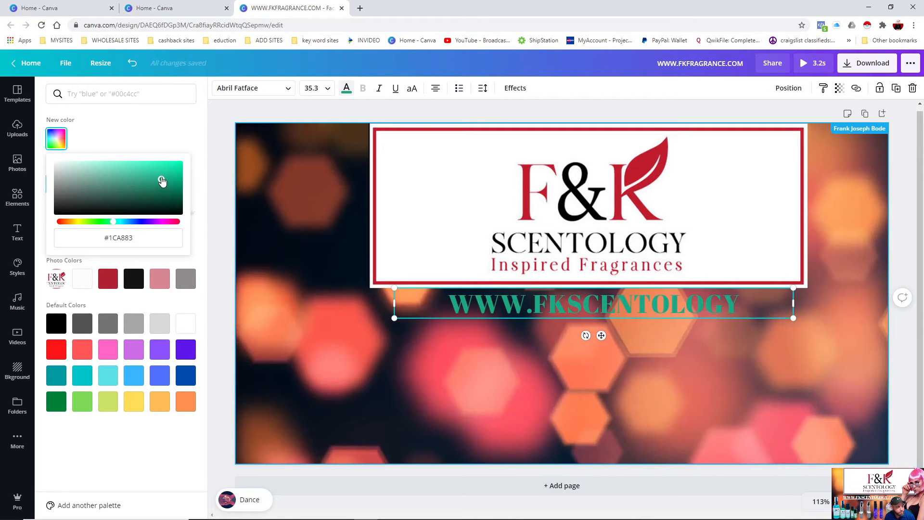
pyautogui.moveTo(162, 181)
pyautogui.mouseDown()
pyautogui.moveTo(104, 174)
pyautogui.moveTo(167, 209)
pyautogui.moveTo(164, 181)
pyautogui.mouseUp()
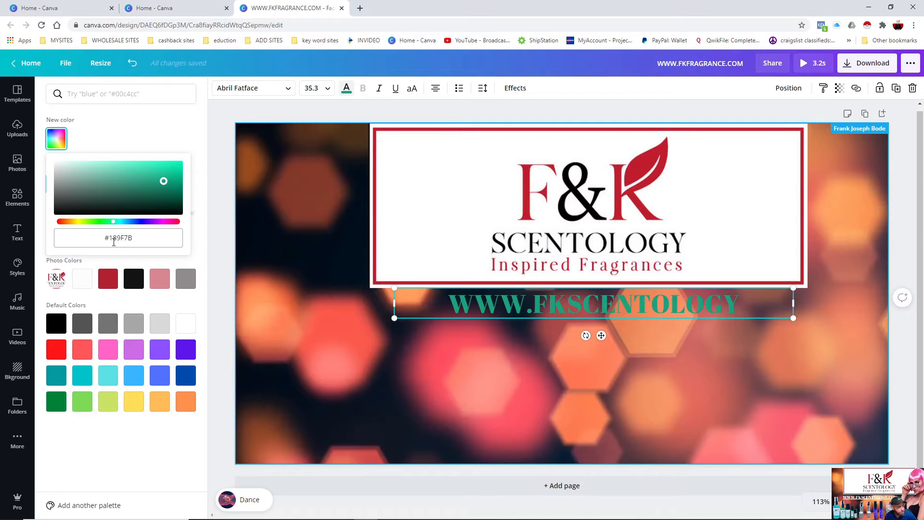
# Step: Color the heading text white from the logo's photo colors and browse the available fonts
pyautogui.click(83, 280)
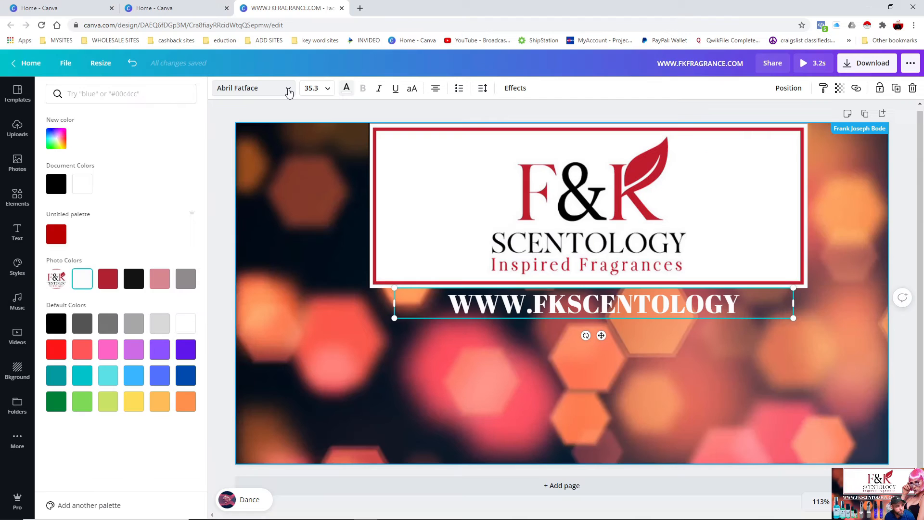
pyautogui.click(212, 18)
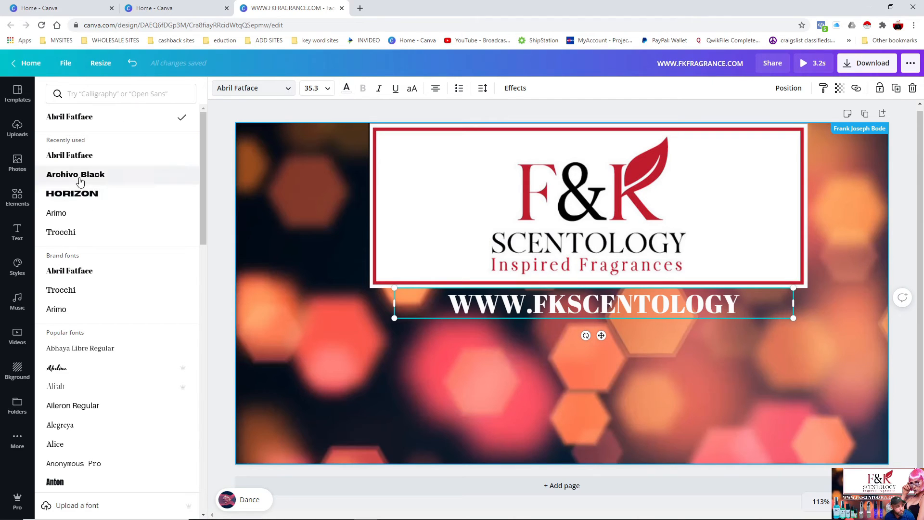
pyautogui.scroll(-20, 87, 382)
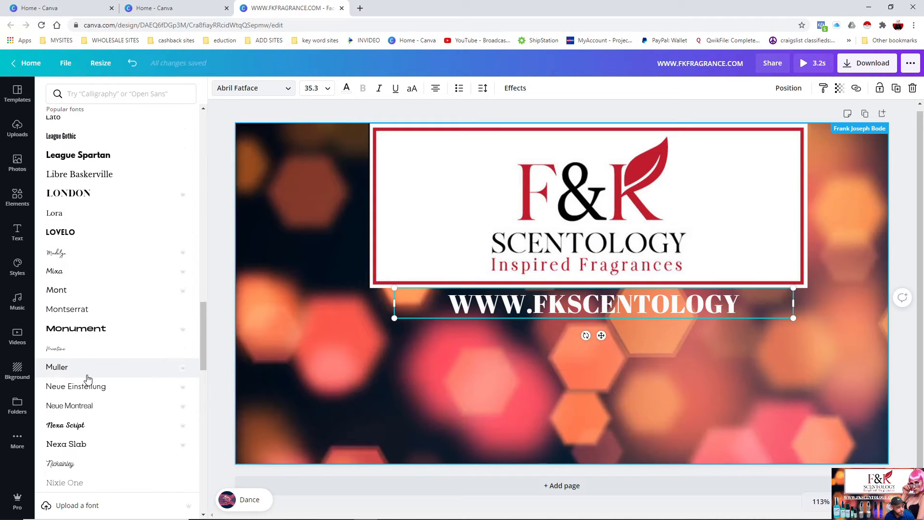
pyautogui.scroll(8, 175, 257)
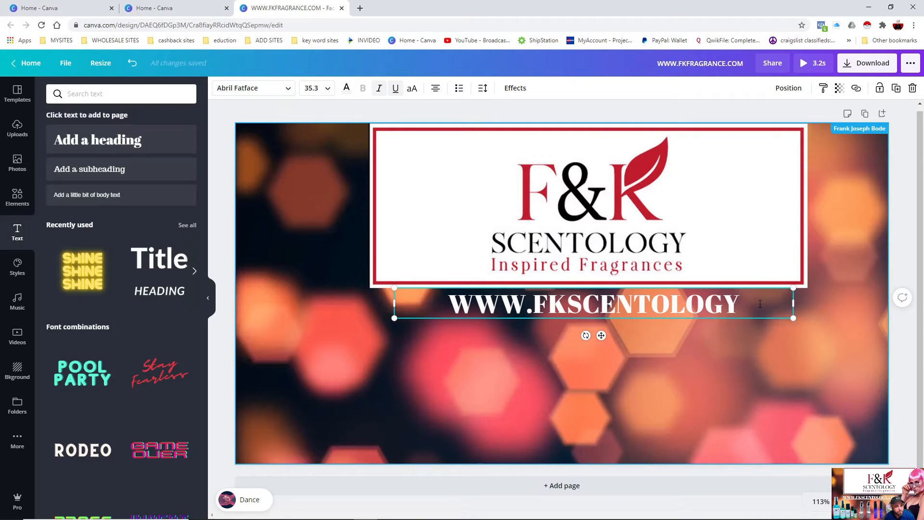
# Step: Underline and italicize the entire web address heading, and deselect it
pyautogui.moveTo(740, 304); pyautogui.dragTo(420, 287)
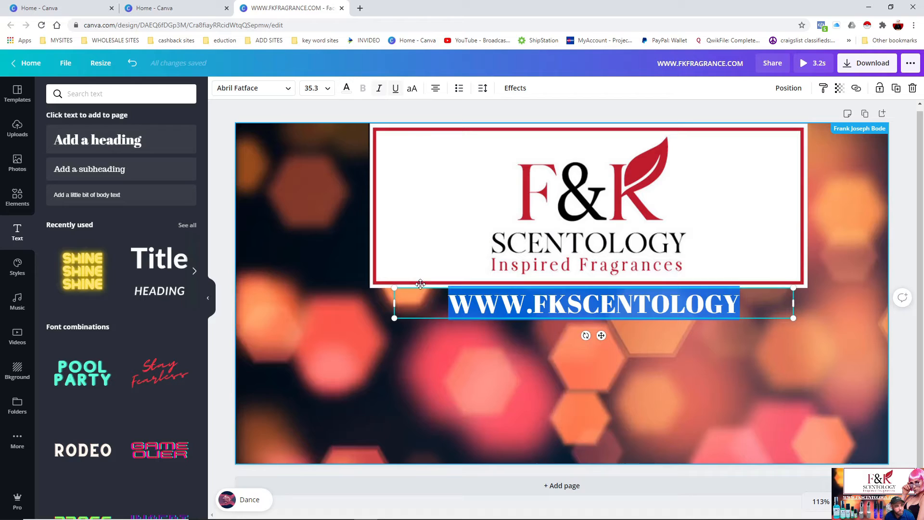
pyautogui.click(394, 90)
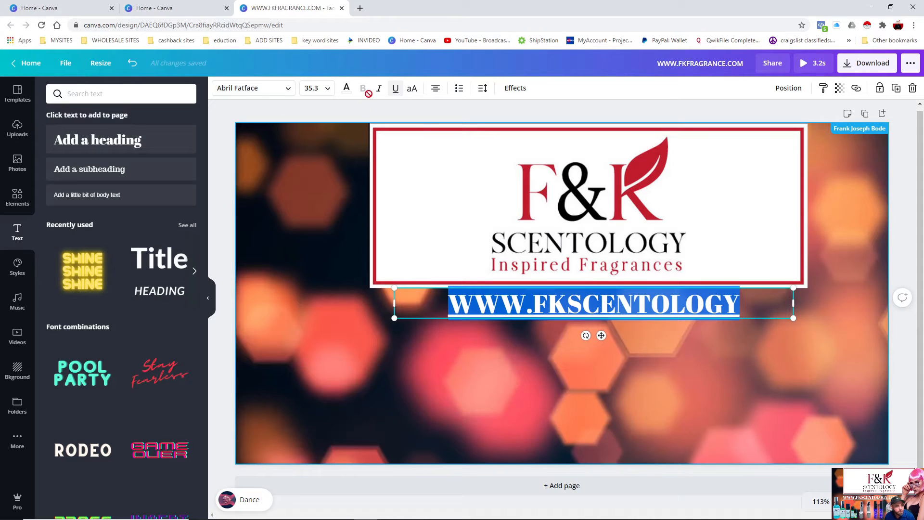
pyautogui.click(379, 89)
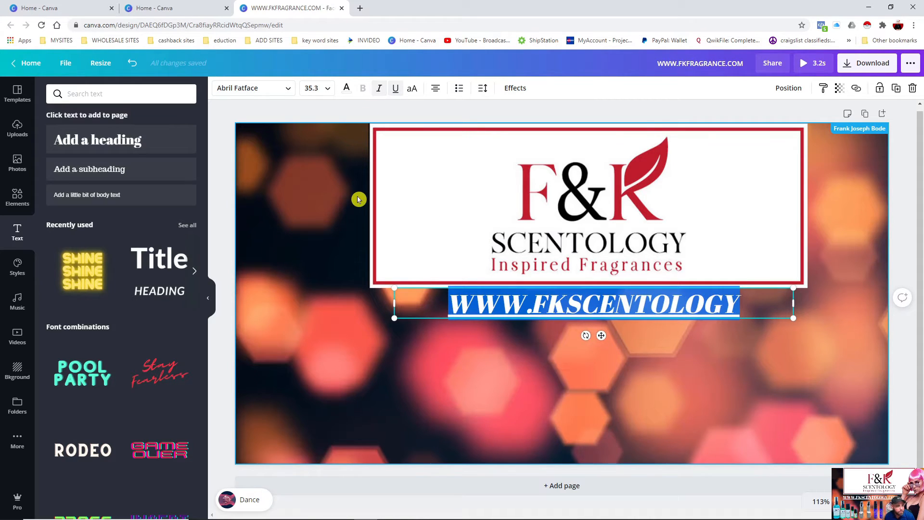
pyautogui.click(357, 343)
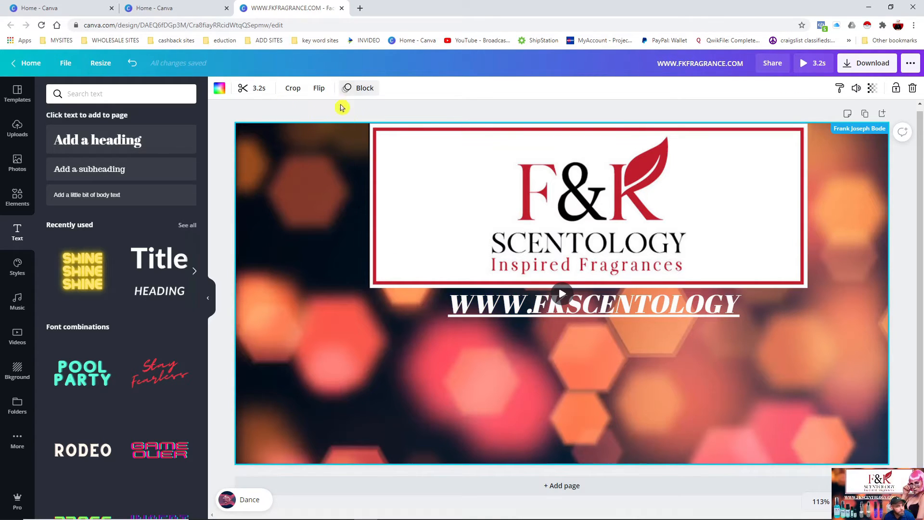
# Step: Try size 48 for the web address heading and settle on size 42
pyautogui.click(513, 318)
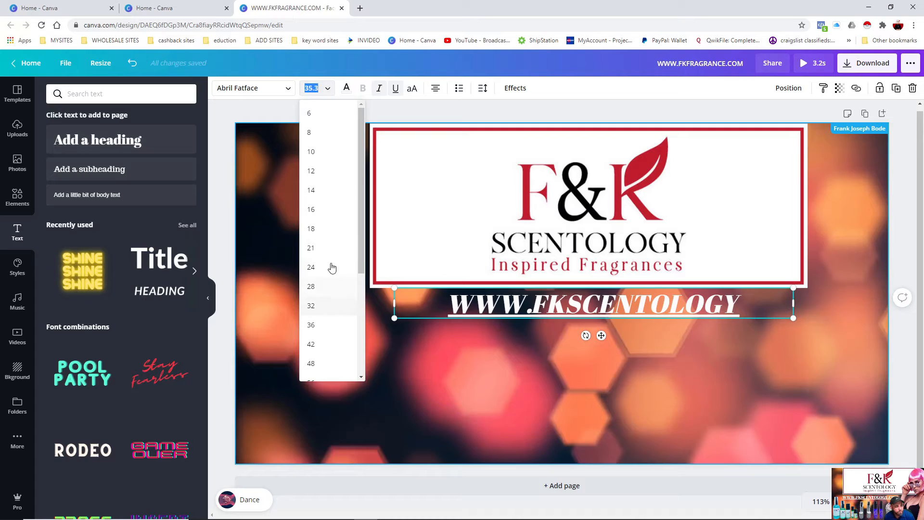
pyautogui.click(312, 363)
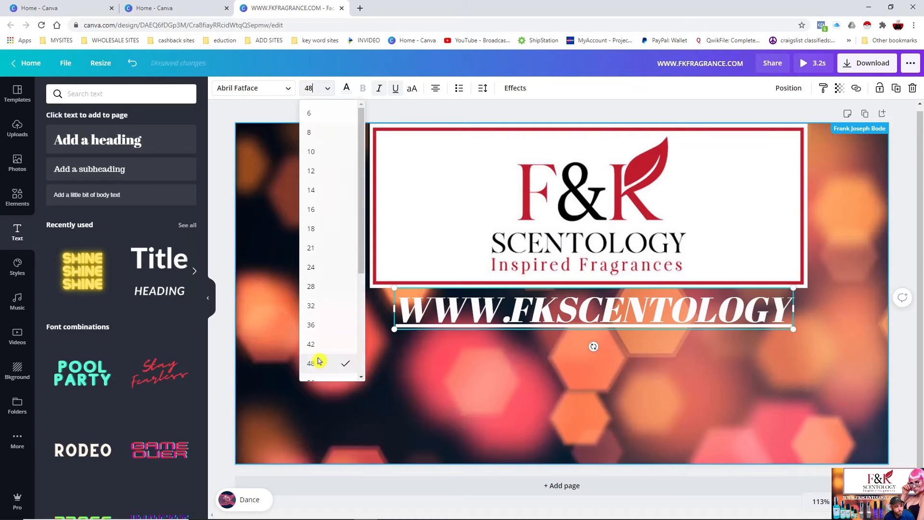
pyautogui.click(325, 88)
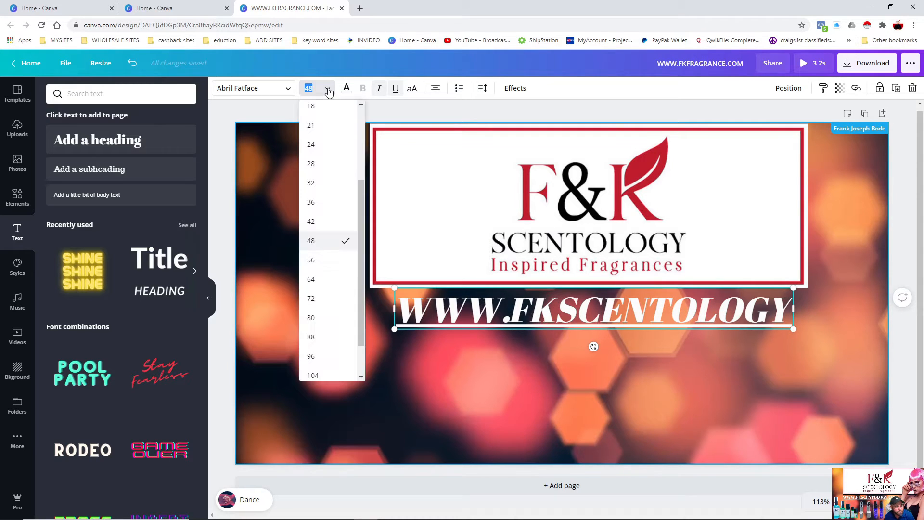
pyautogui.click(314, 221)
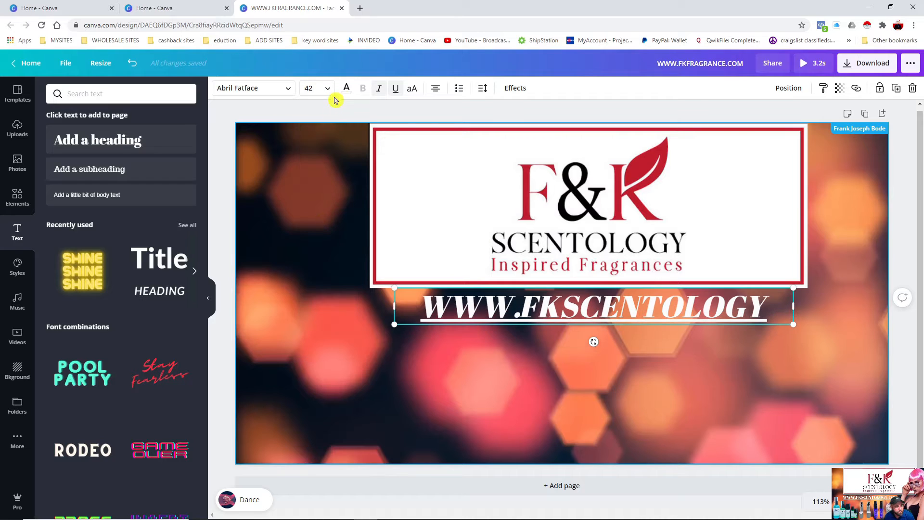
# Step: Try left, justified and right alignment on the heading and return it to centered
pyautogui.click(435, 95)
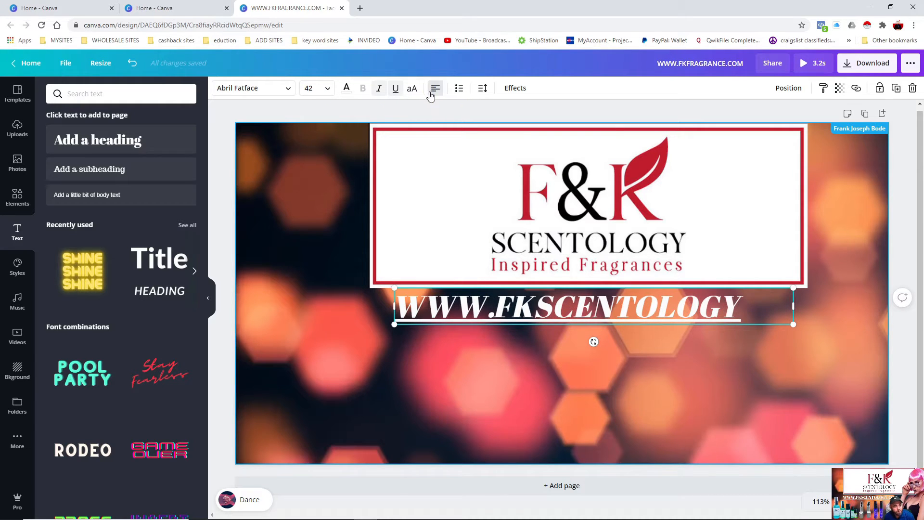
pyautogui.click(434, 94)
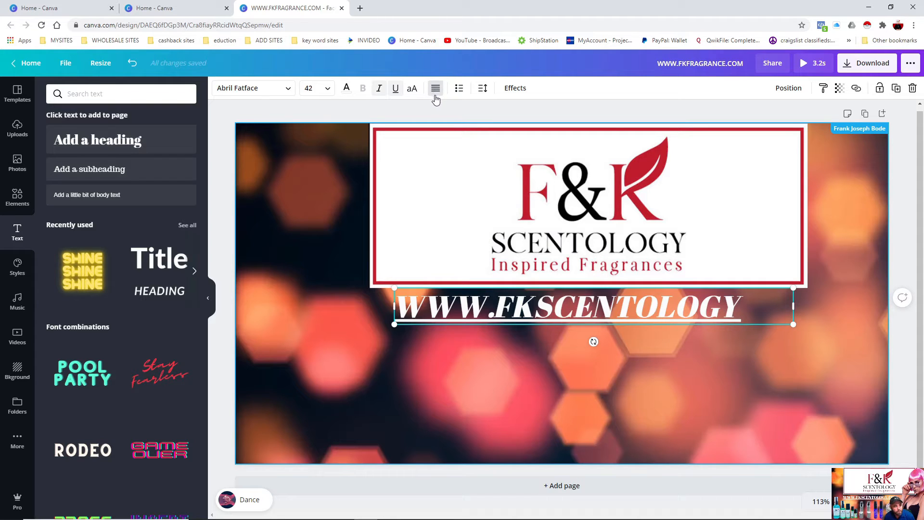
pyautogui.click(435, 94)
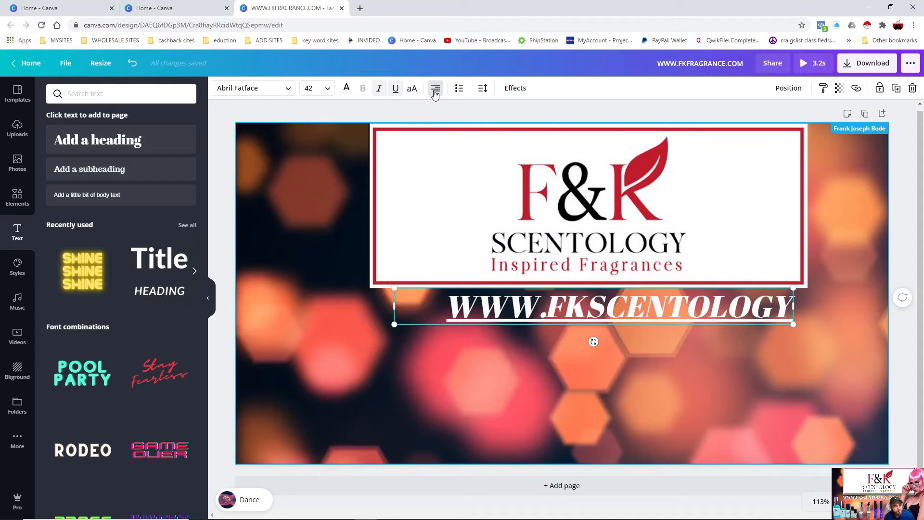
pyautogui.click(434, 93)
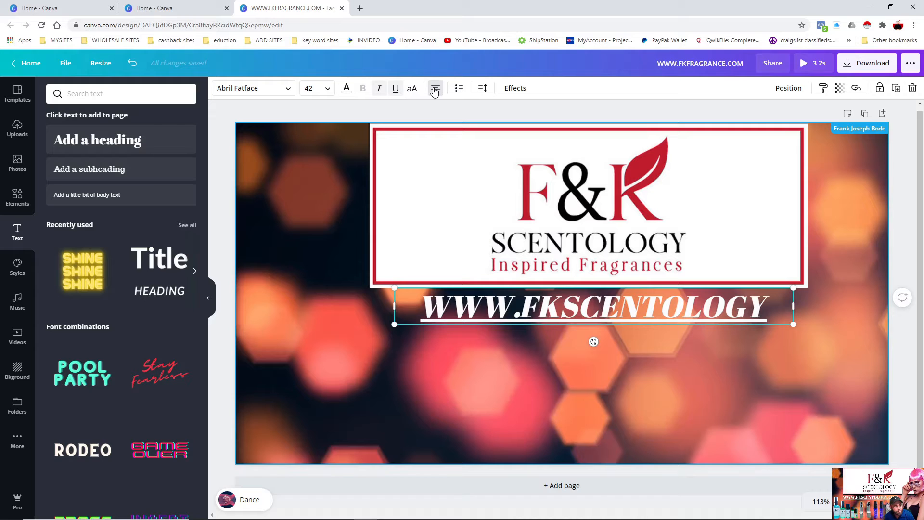
pyautogui.click(442, 92)
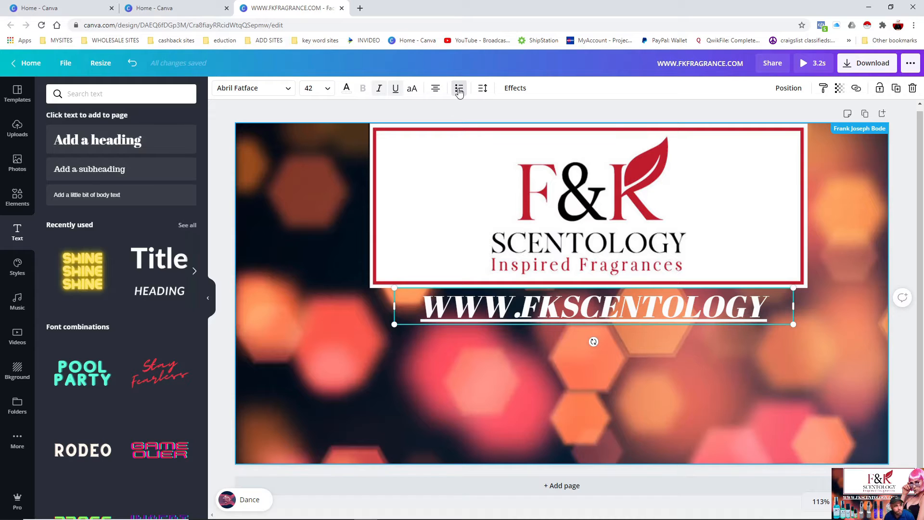
# Step: Open the text effects for the heading, try Splice and apply the Echo effect
pyautogui.click(513, 89)
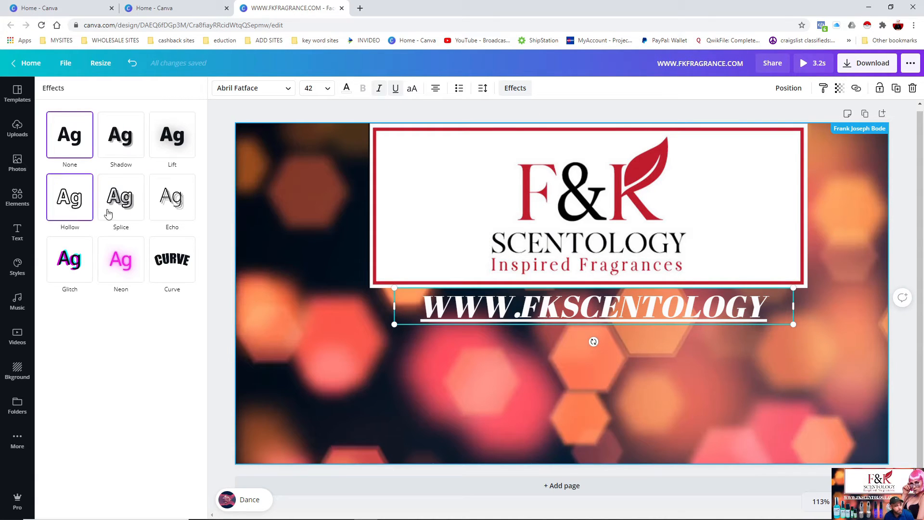
pyautogui.click(142, 202)
pyautogui.click(172, 203)
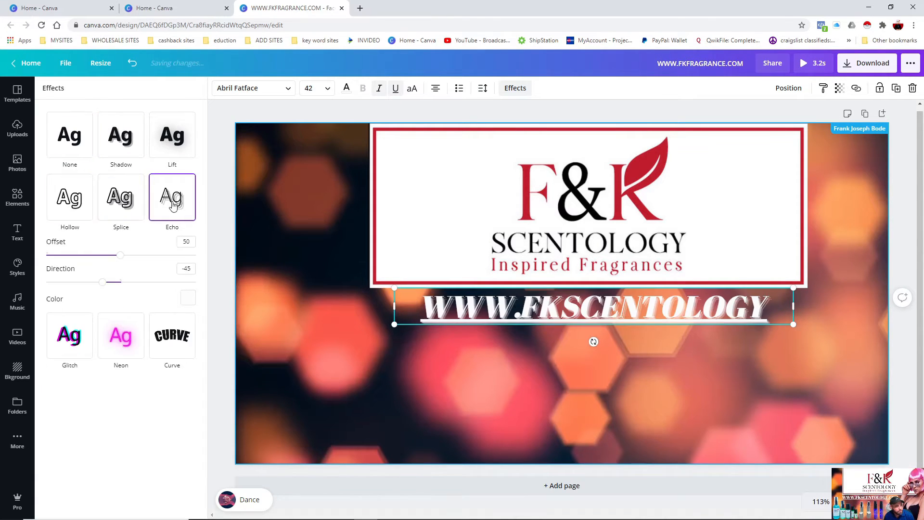
# Step: Try the Splice and Curve effects on the web address heading and reset its text effect to None
pyautogui.click(121, 200)
pyautogui.click(172, 364)
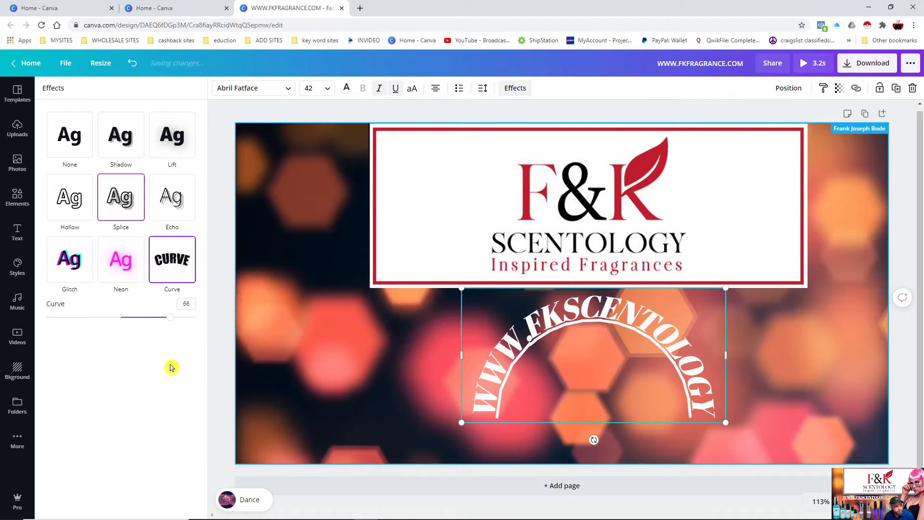
pyautogui.click(66, 145)
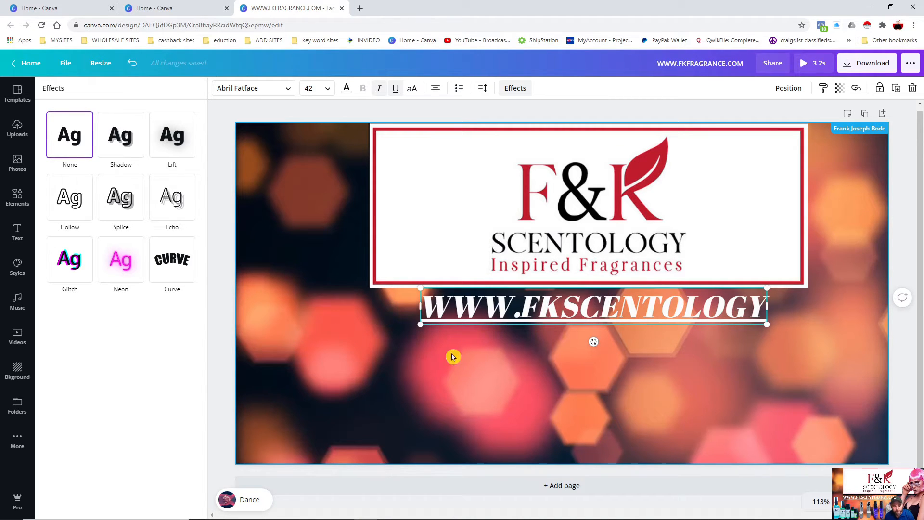
# Step: Examine the available text options, including the recently used text styles and the font combinations
pyautogui.click(30, 230)
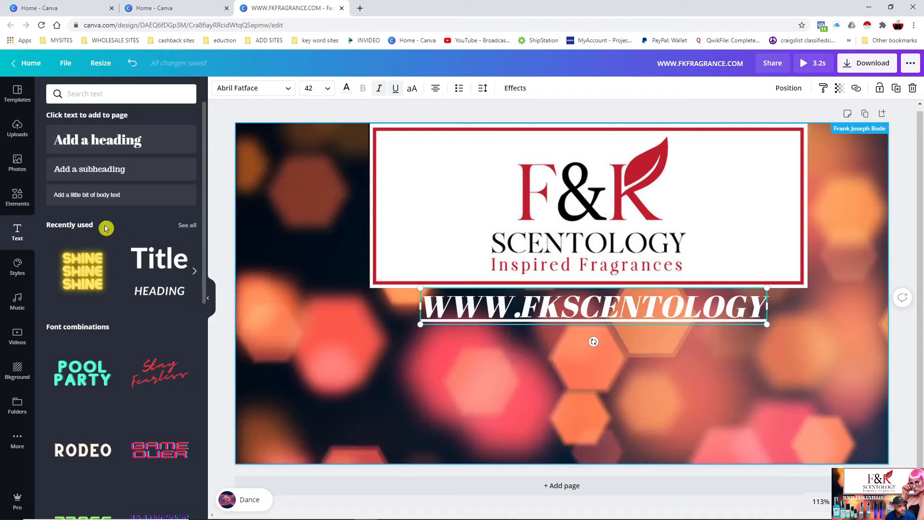
pyautogui.click(186, 227)
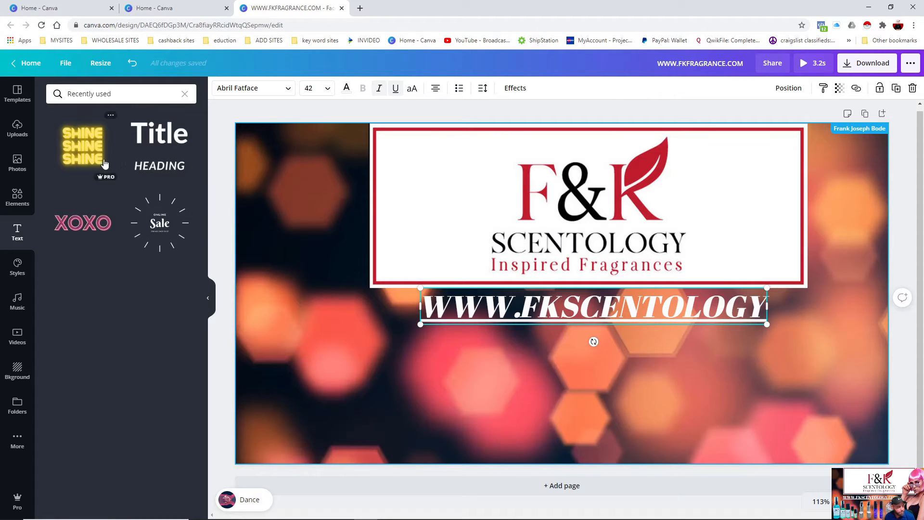
pyautogui.click(18, 235)
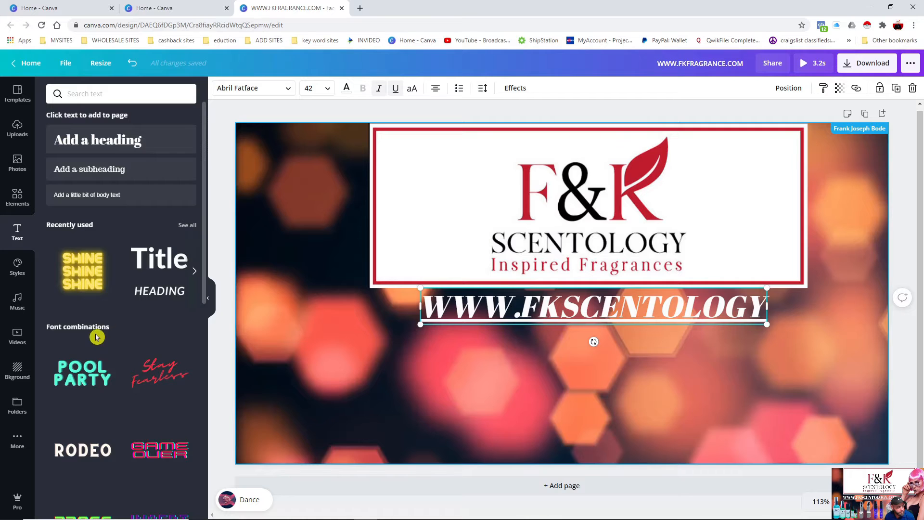
pyautogui.scroll(-3, 77, 222)
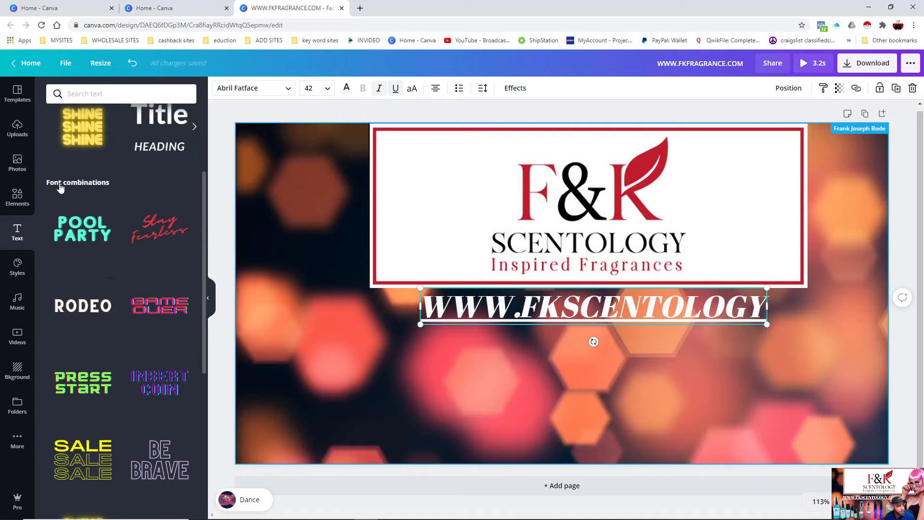
pyautogui.scroll(-12, 141, 225)
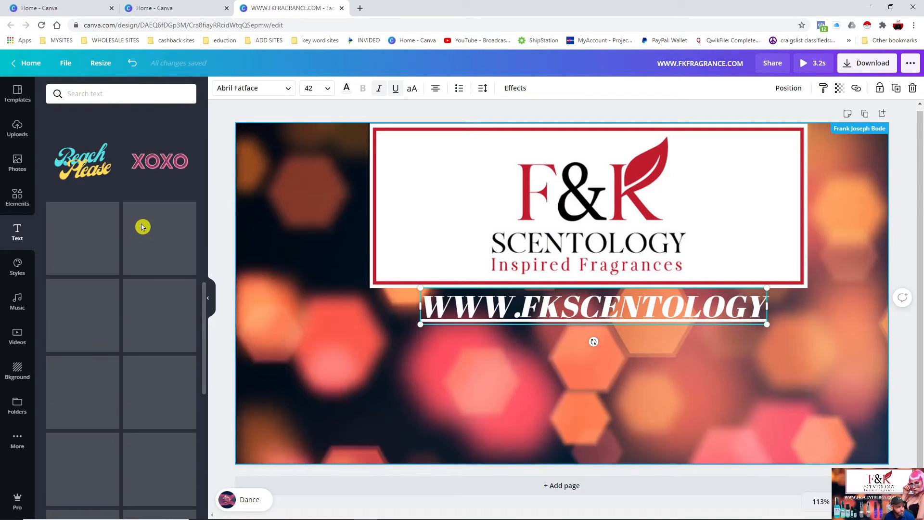
pyautogui.scroll(-7, 140, 228)
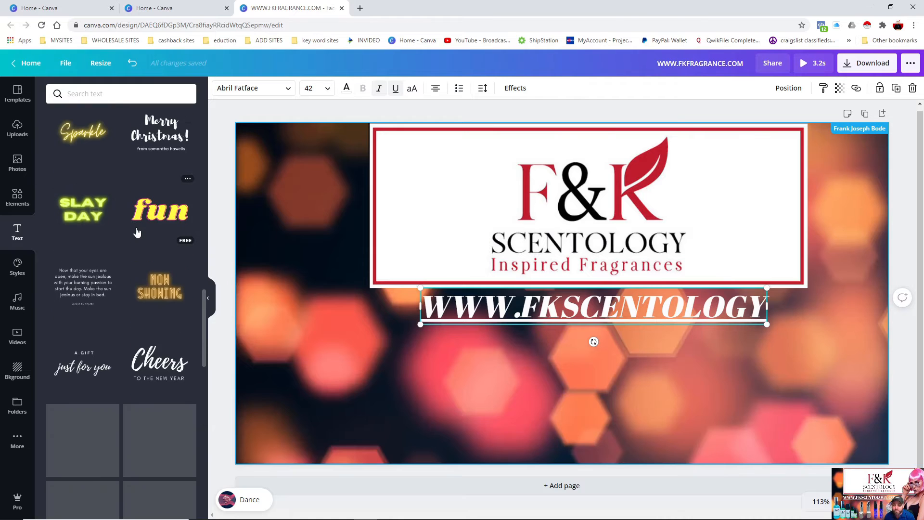
pyautogui.scroll(-3, 135, 234)
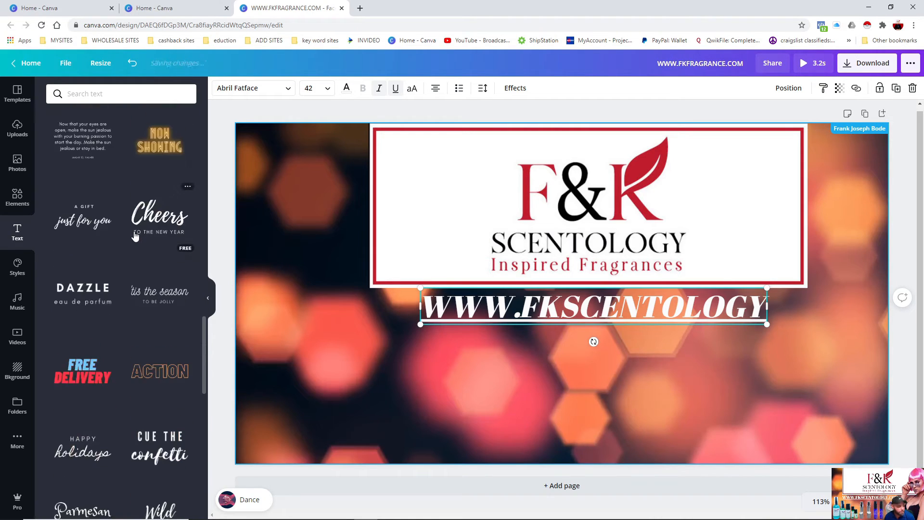
pyautogui.scroll(7, 134, 239)
pyautogui.scroll(10, 133, 249)
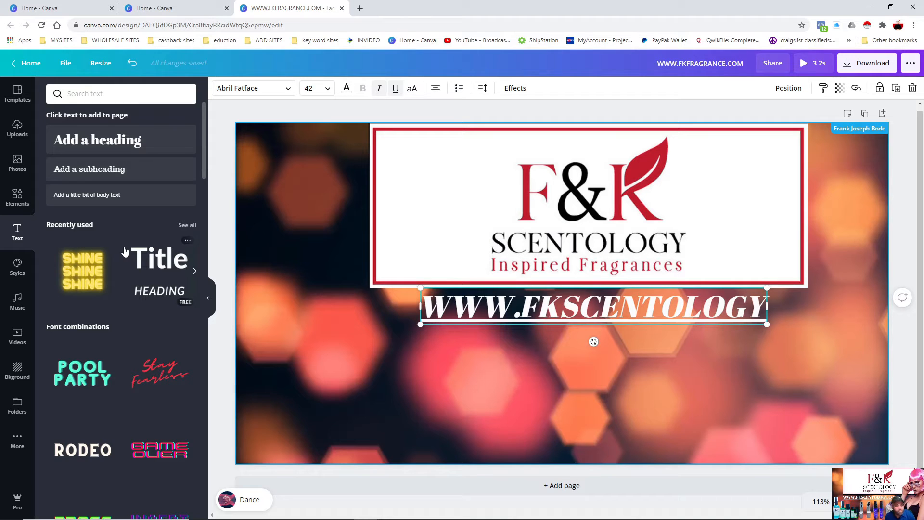
pyautogui.click(123, 250)
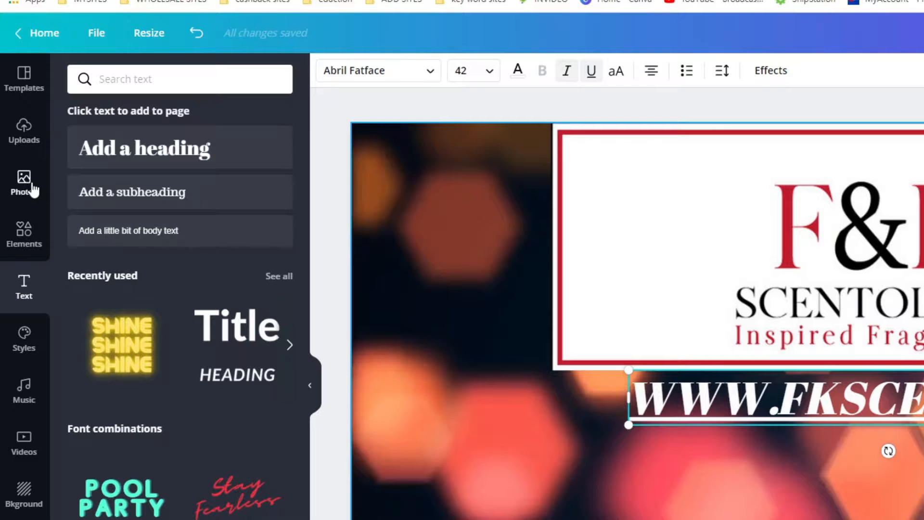
# Step: Browse the recently used photos and search the photo library for "sexy woman"
pyautogui.click(25, 194)
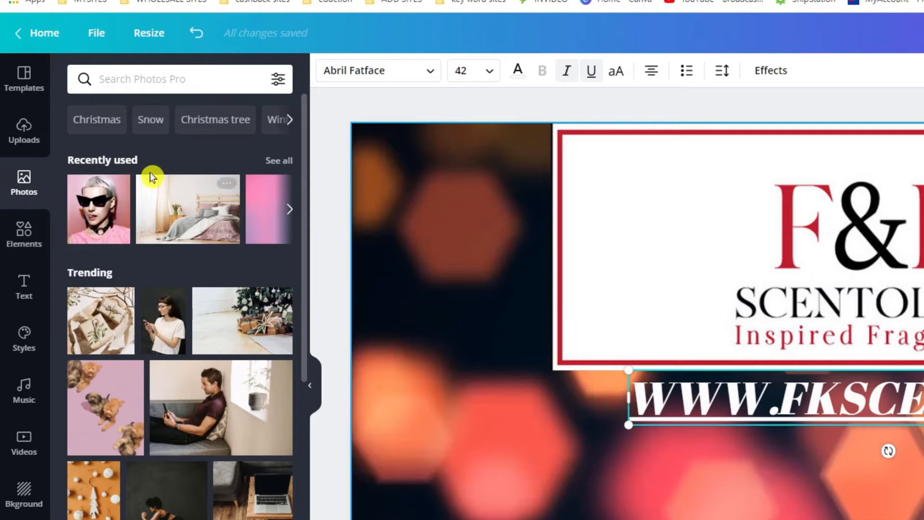
pyautogui.click(289, 210)
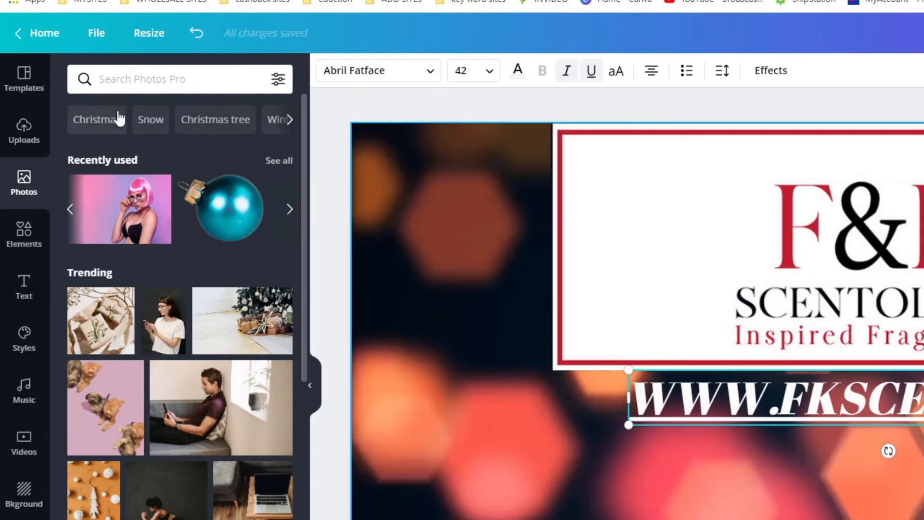
pyautogui.click(120, 81)
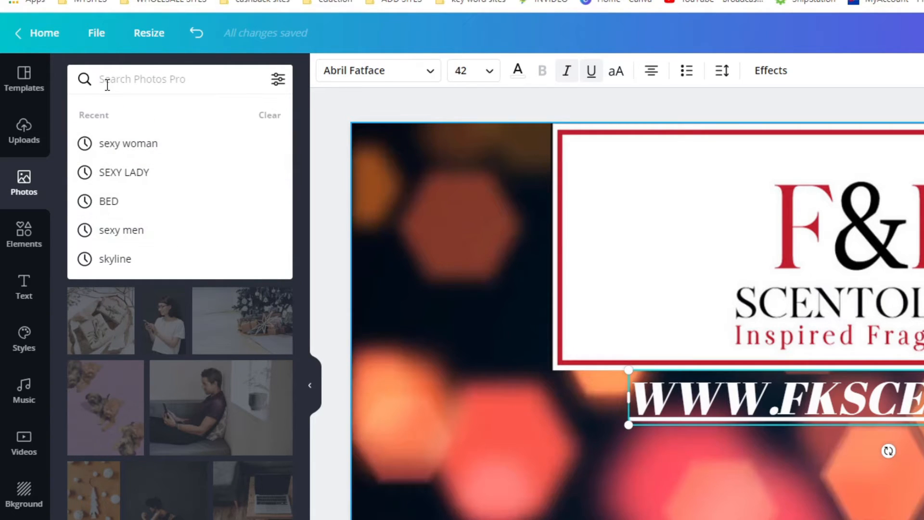
pyautogui.write('SEX')
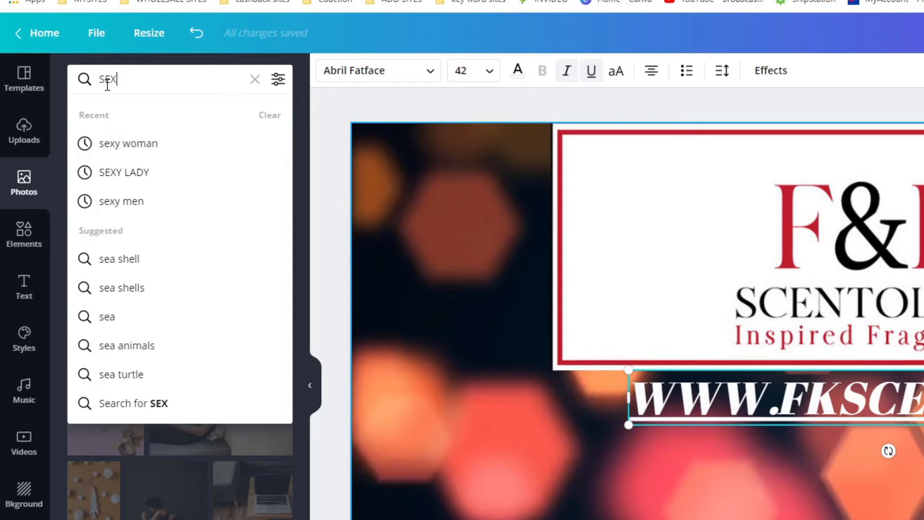
pyautogui.write('Y WOM')
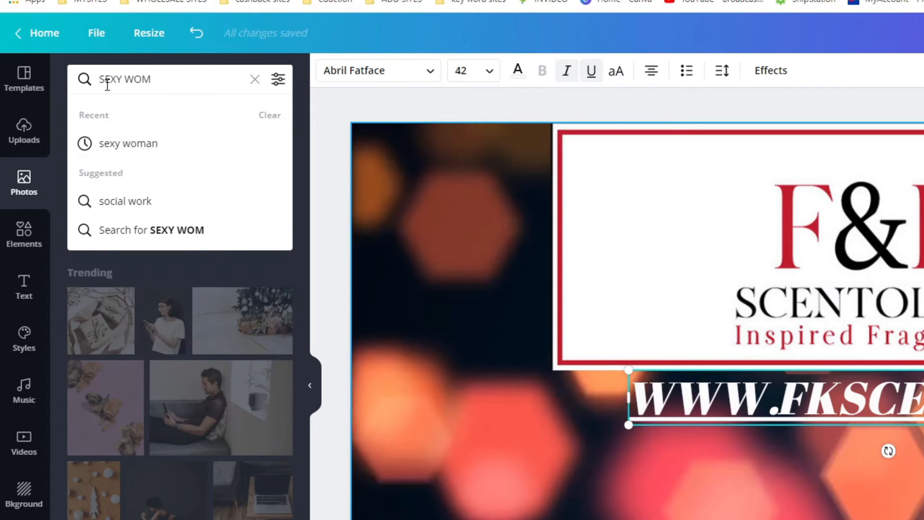
pyautogui.click(118, 144)
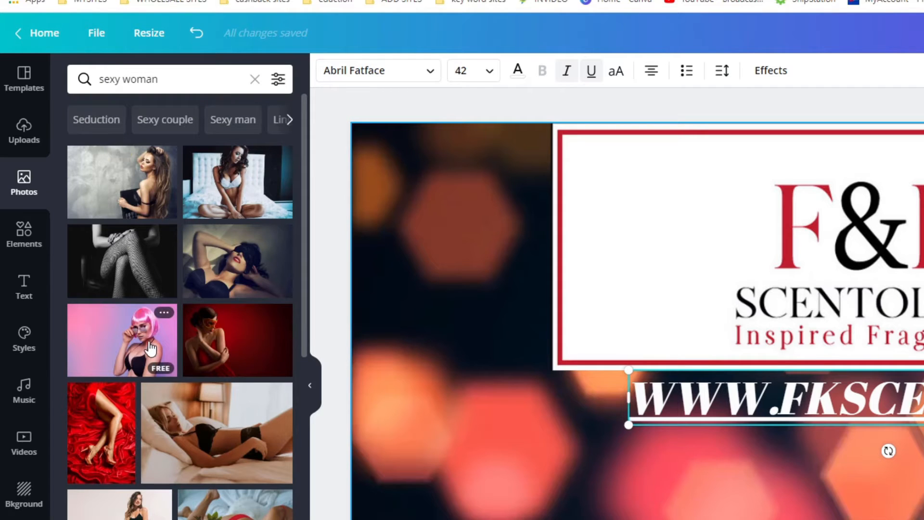
# Step: Add the free photo of the pink-haired woman in sunglasses and move it to the lower-right corner of the page
pyautogui.scroll(-5, 145, 274)
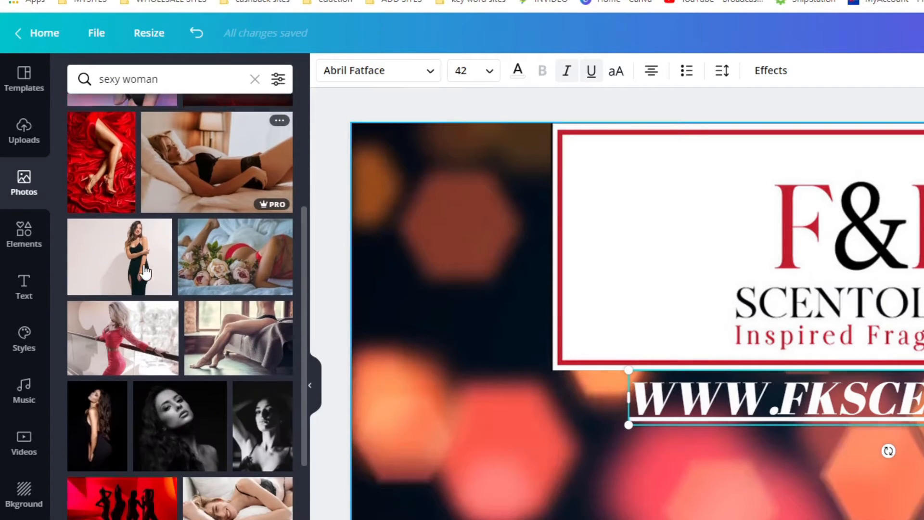
pyautogui.scroll(-3, 145, 270)
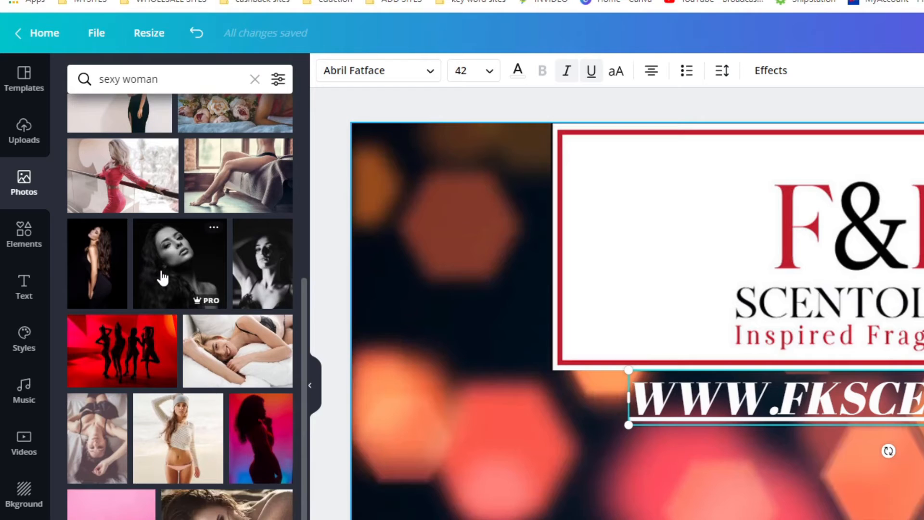
pyautogui.scroll(-4, 161, 276)
pyautogui.scroll(-3, 162, 277)
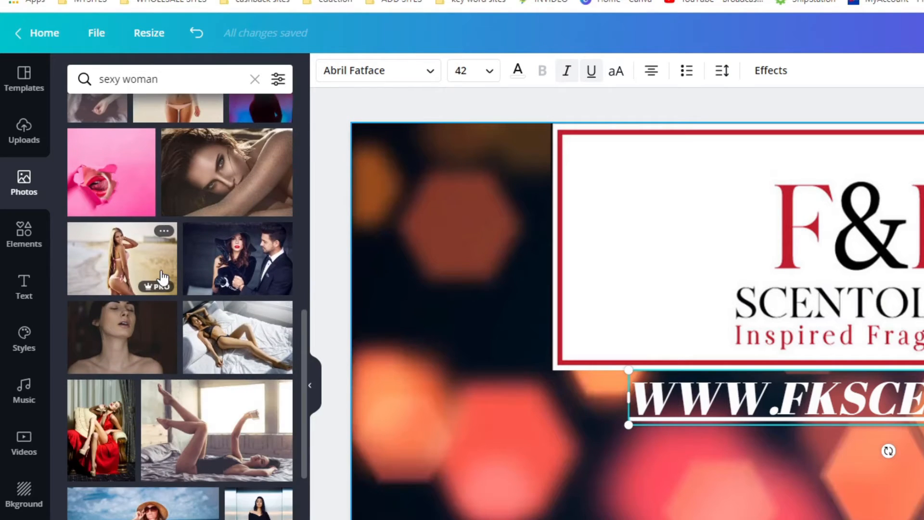
pyautogui.scroll(-4, 163, 277)
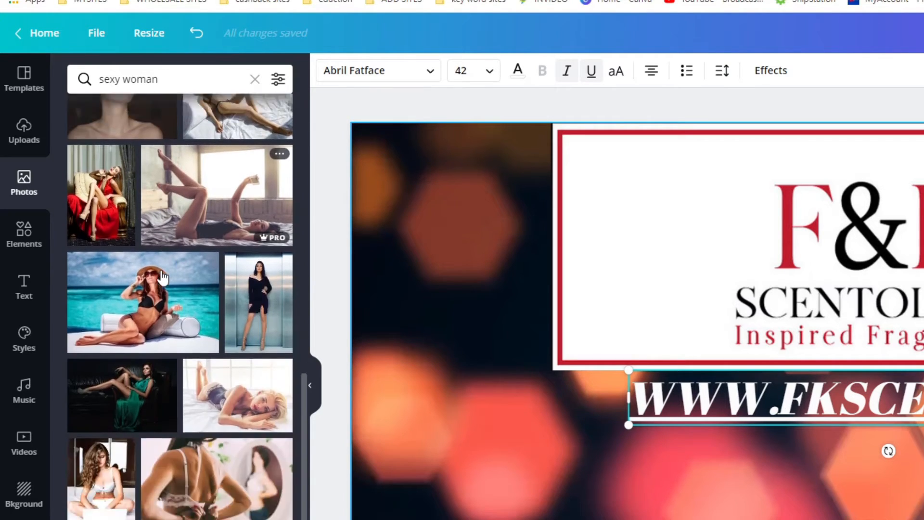
pyautogui.scroll(5, 163, 278)
pyautogui.scroll(10, 163, 278)
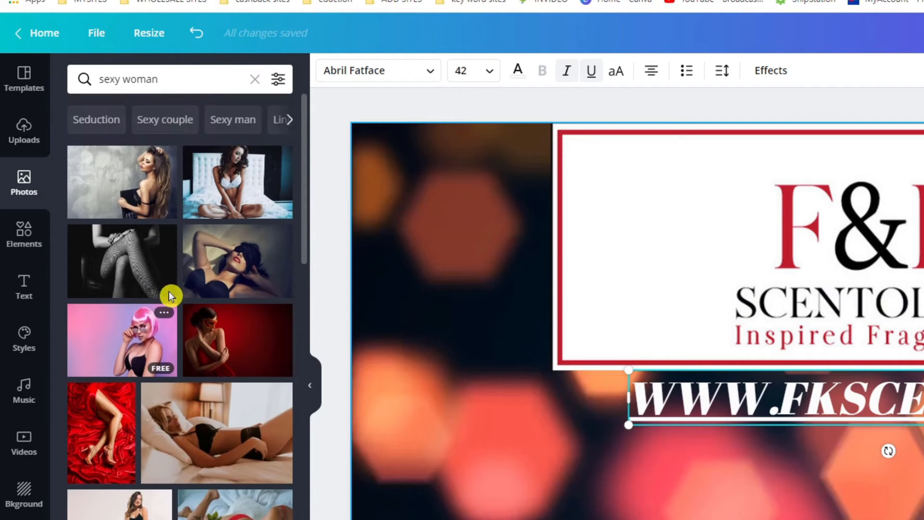
pyautogui.click(131, 343)
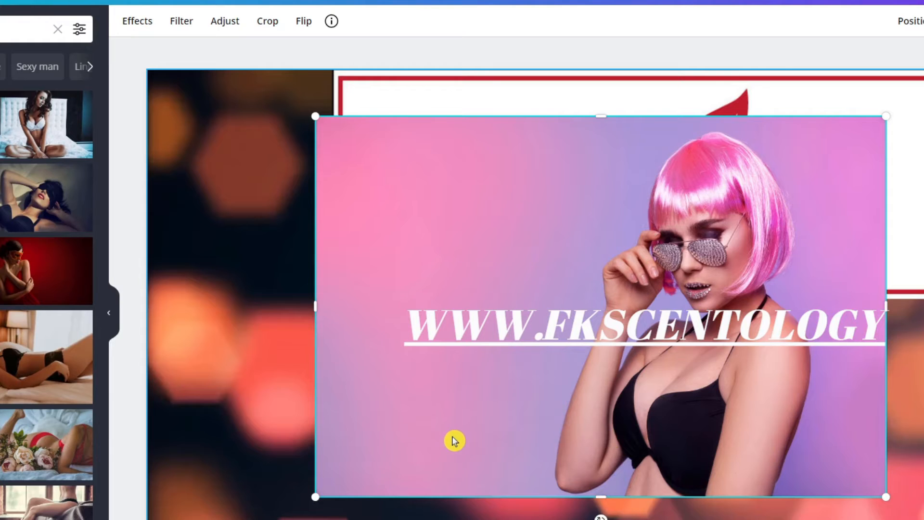
pyautogui.moveTo(454, 439); pyautogui.dragTo(621, 482)
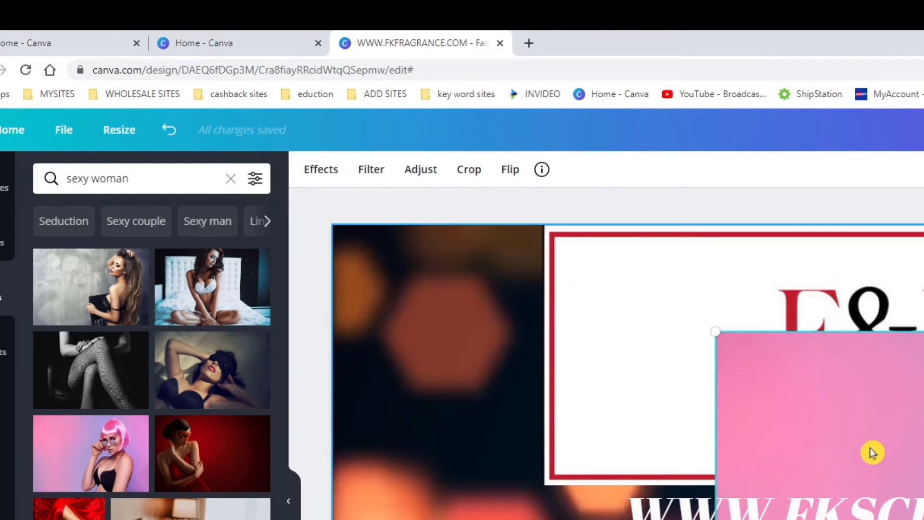
# Step: Remove the background from the woman's photo and shift the cutout right, partly beyond the page edge
pyautogui.click(322, 175)
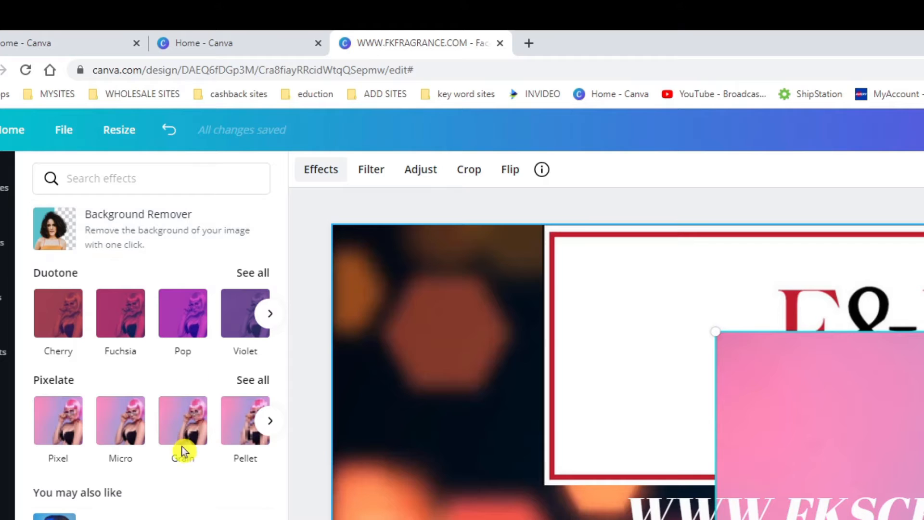
pyautogui.click(127, 230)
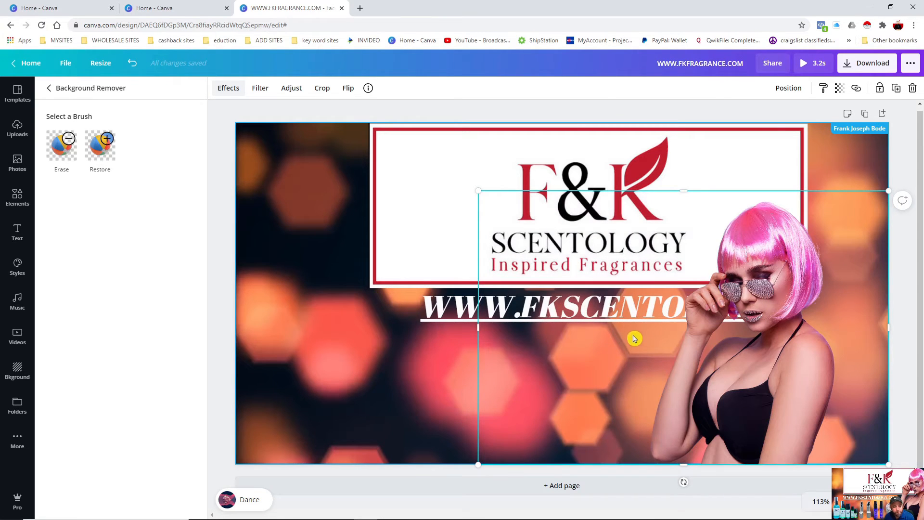
pyautogui.moveTo(749, 374); pyautogui.dragTo(787, 361)
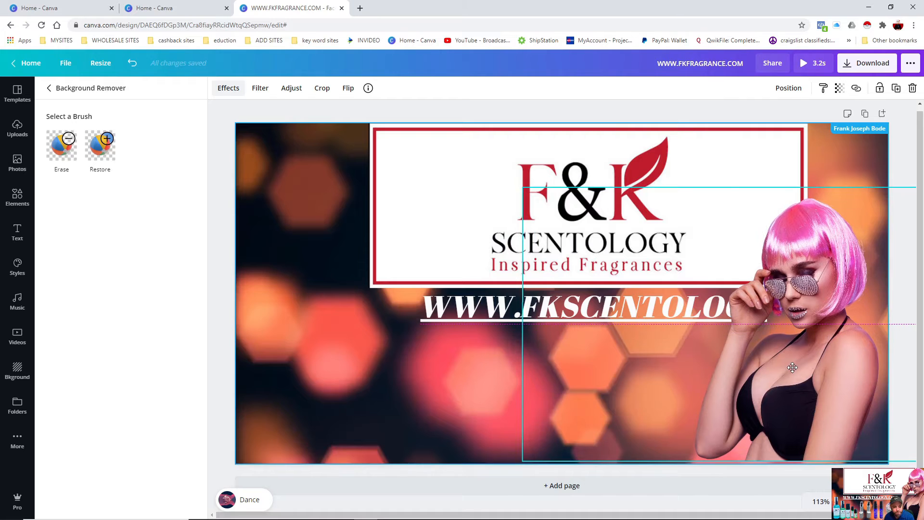
# Step: Send the woman's cutout backward behind the web address heading and the logo
pyautogui.rightClick(681, 350)
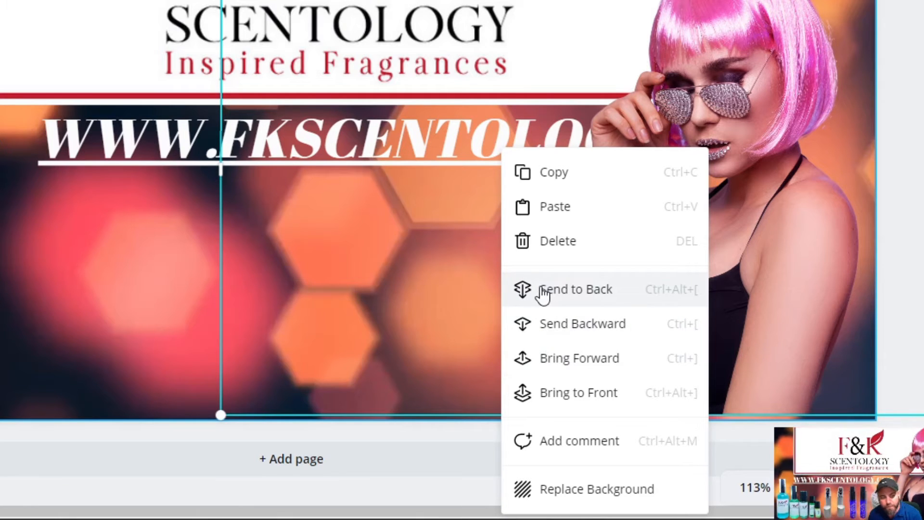
pyautogui.click(544, 331)
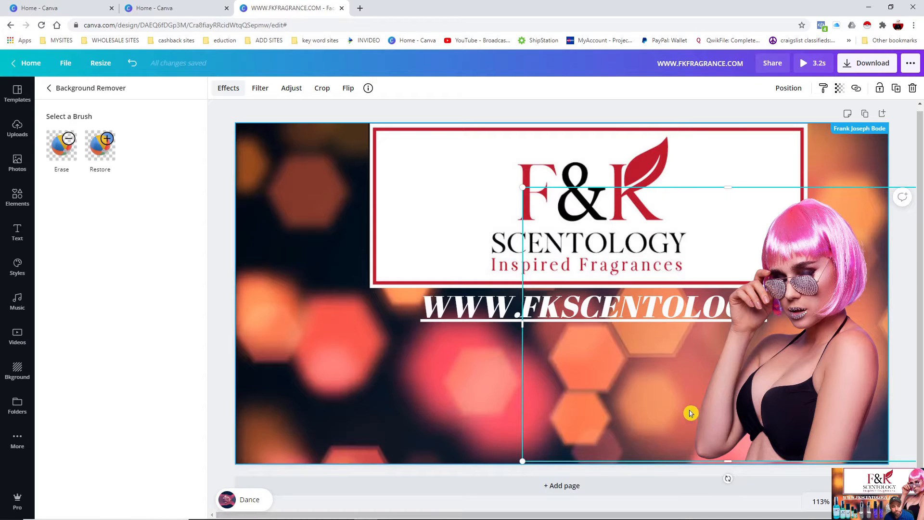
pyautogui.click(486, 406)
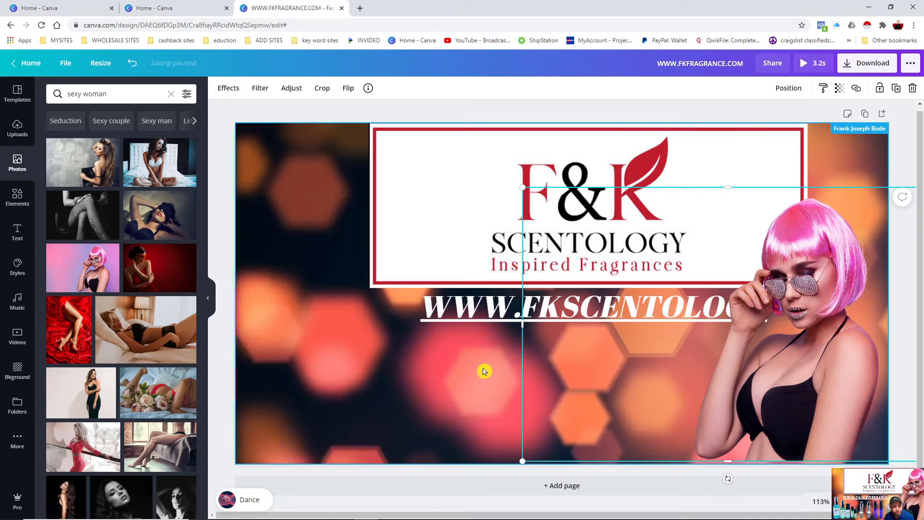
pyautogui.click(480, 381)
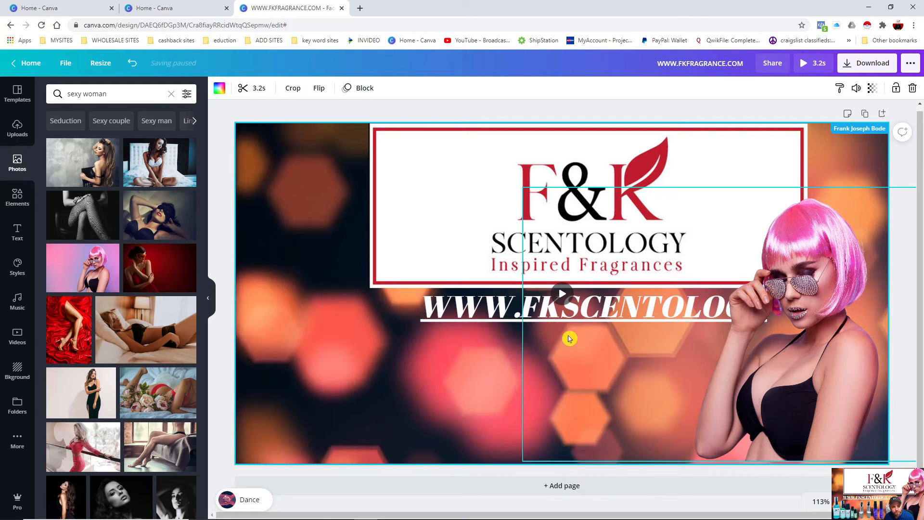
pyautogui.click(475, 314)
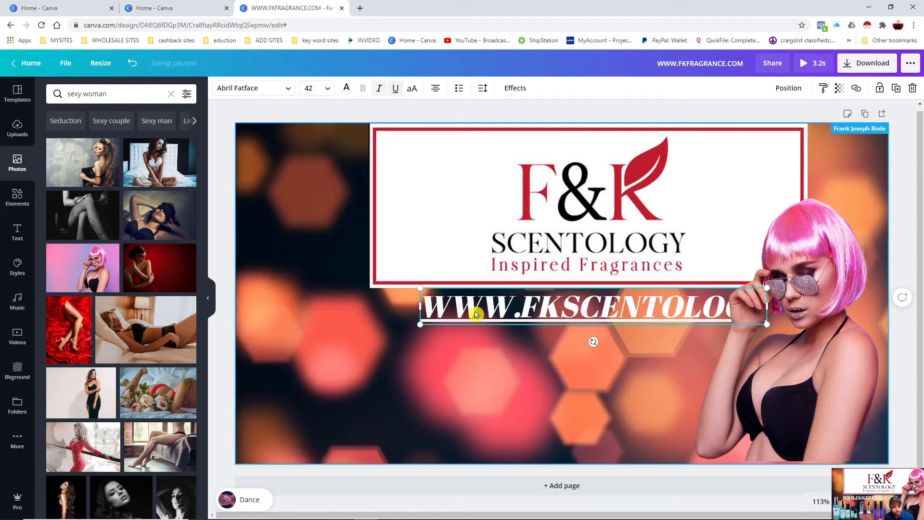
pyautogui.click(497, 371)
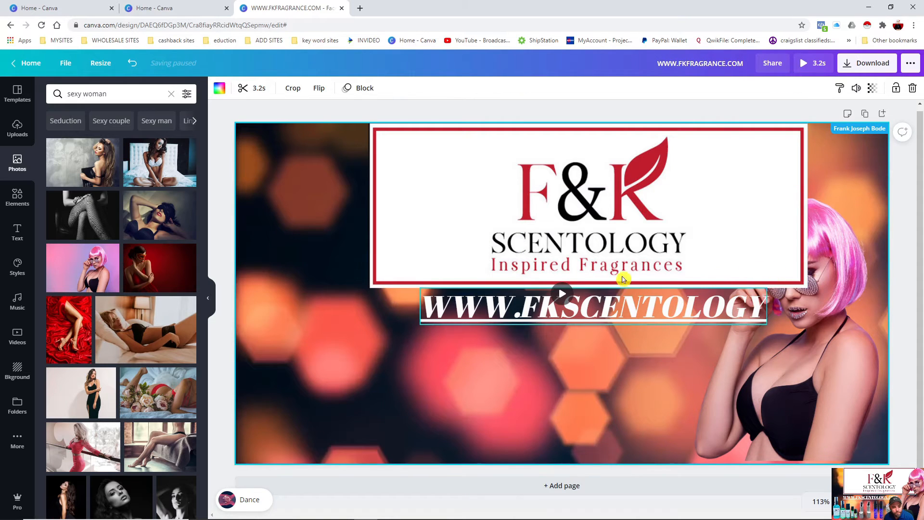
# Step: Send the F&K Scentology logo backward behind the cutout of the pink-haired woman
pyautogui.click(579, 231)
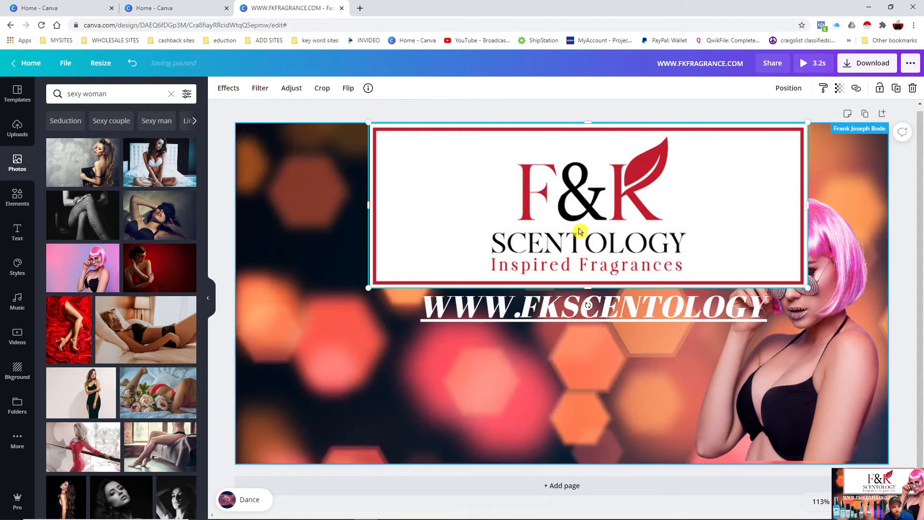
pyautogui.rightClick(578, 231)
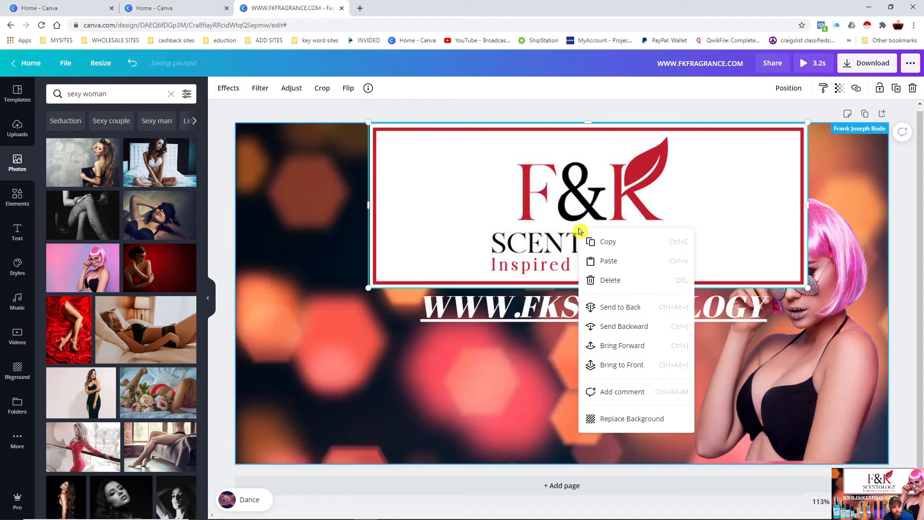
pyautogui.click(620, 327)
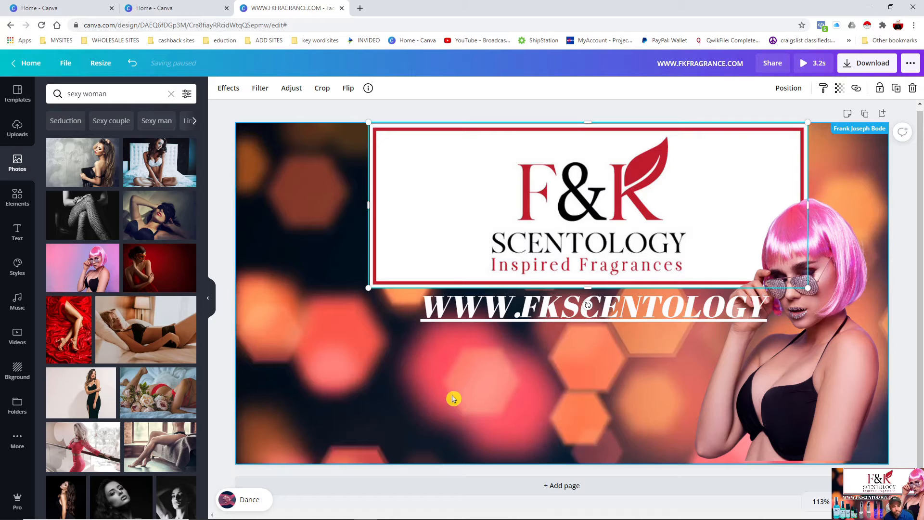
pyautogui.click(471, 381)
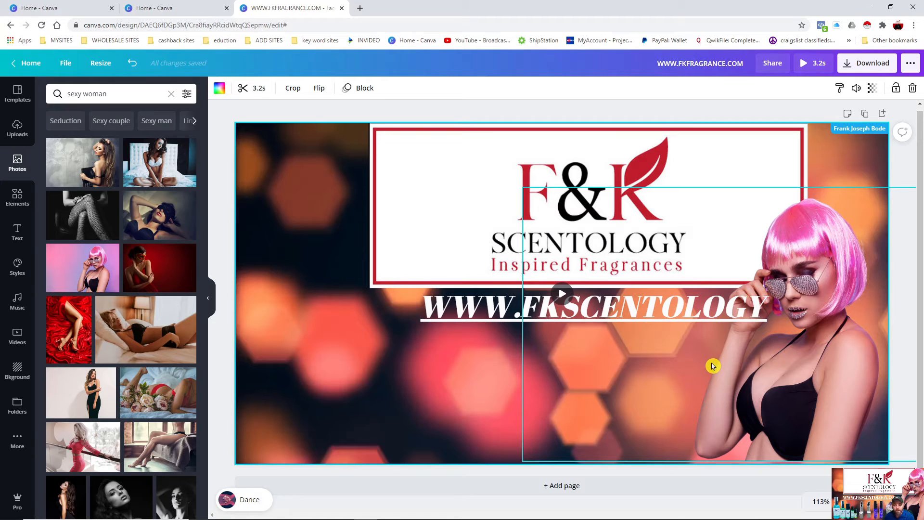
# Step: Search Google for "remove background" in a new browser tab and open the remove.bg website
pyautogui.click(362, 9)
pyautogui.write('REMOV')
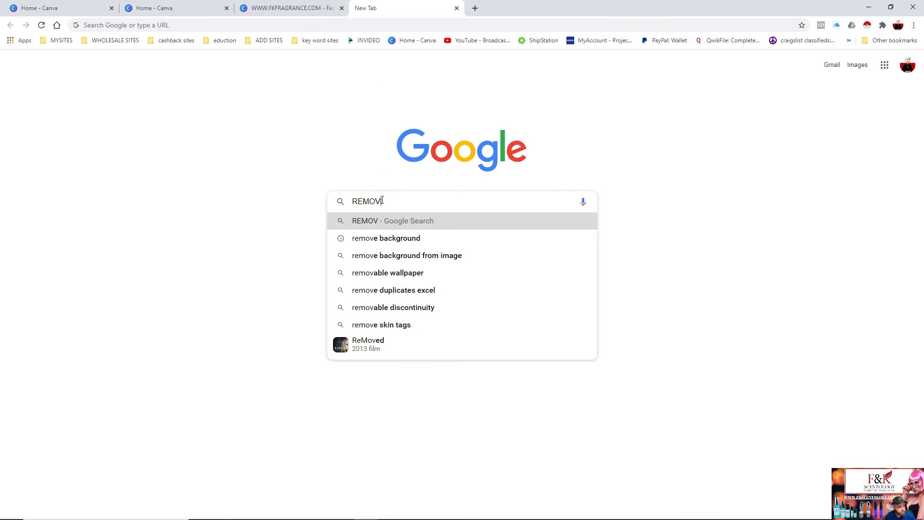
pyautogui.click(398, 239)
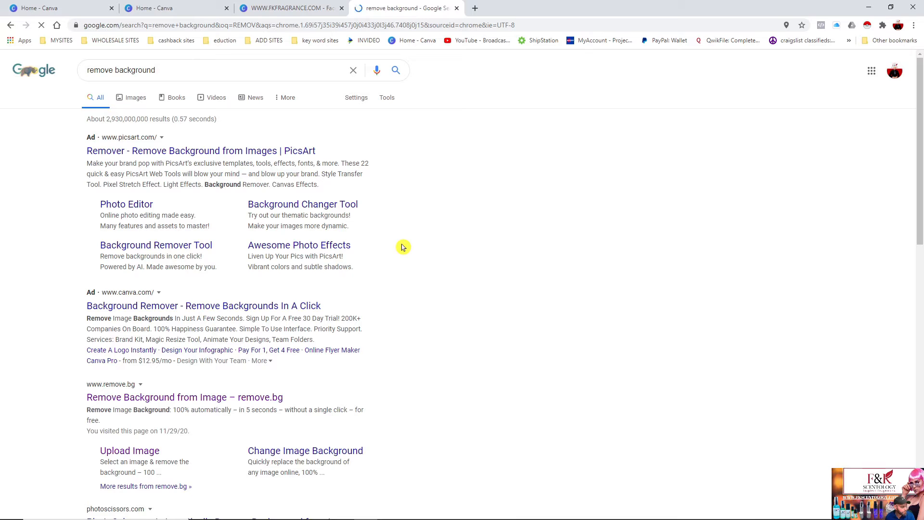
pyautogui.click(126, 395)
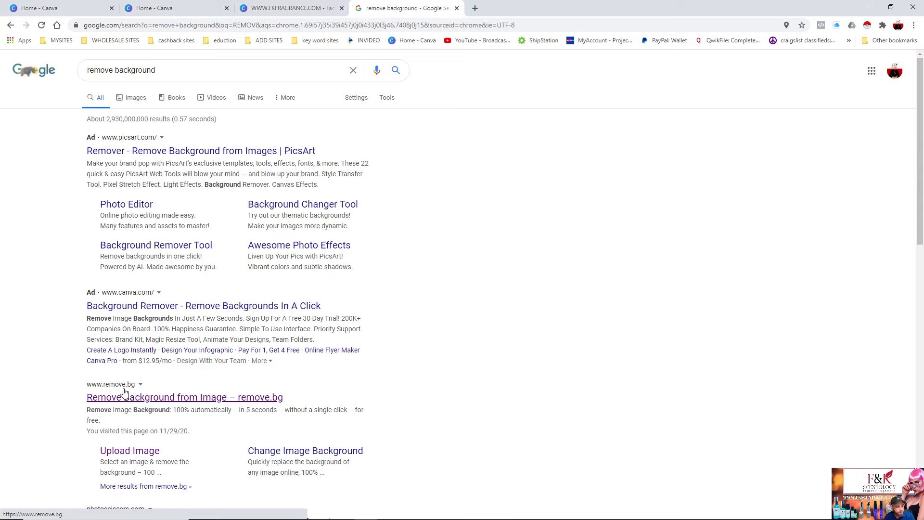
pyautogui.click(130, 397)
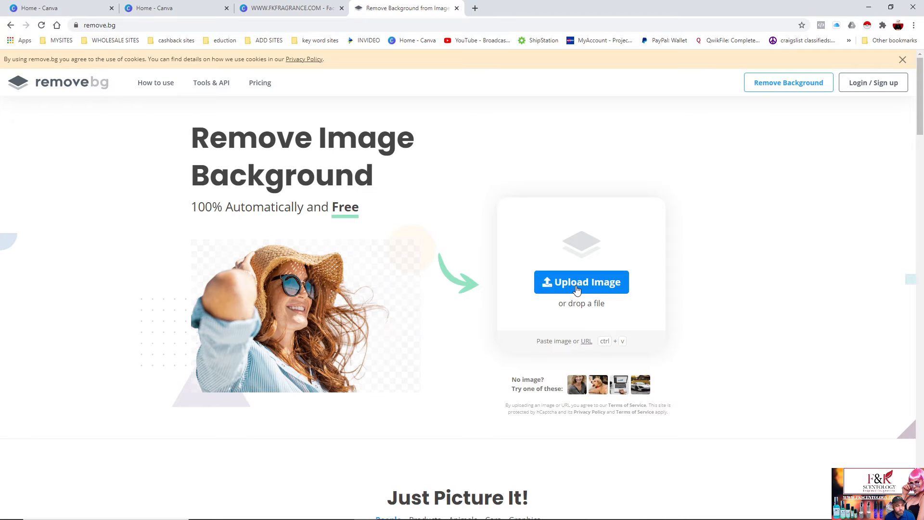
# Step: Upload the image "1080X1080 PROFILE PICTURE" from the CANVA PICTURES folder to remove its background
pyautogui.click(577, 287)
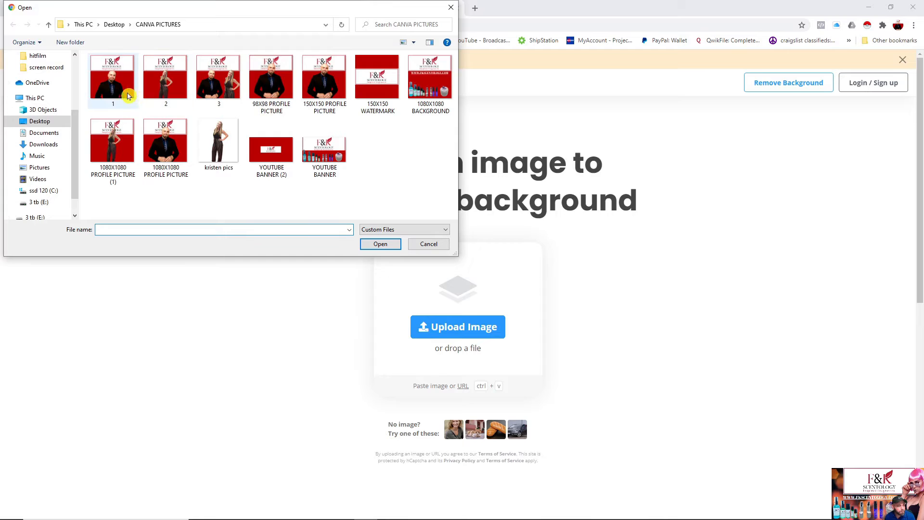
pyautogui.click(167, 150)
pyautogui.doubleClick(167, 150)
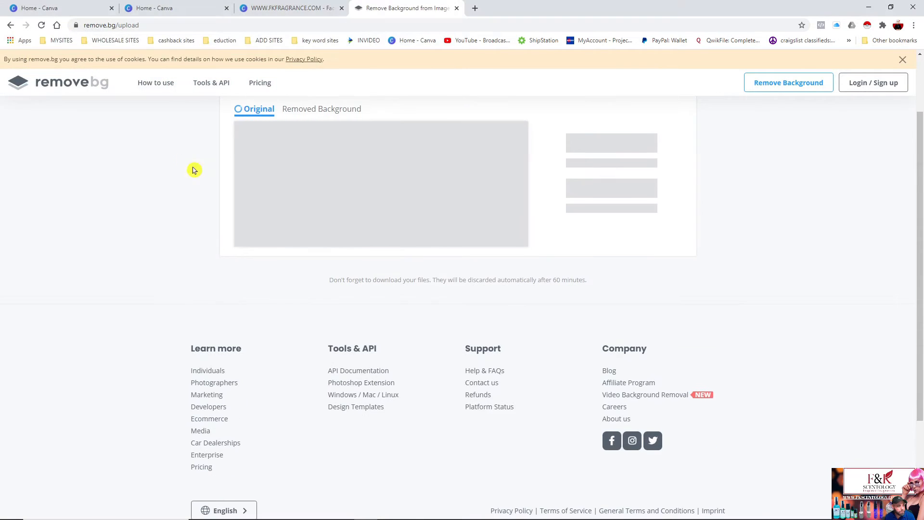
pyautogui.scroll(2, 172, 261)
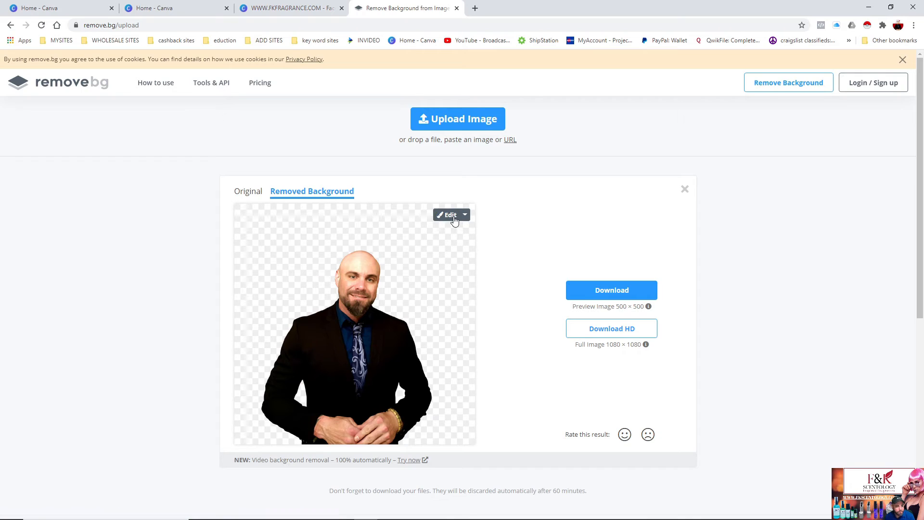
# Step: Explore the Erase and Restore options for the man's cutout with the smallest brush size, and close the cutout editor
pyautogui.click(452, 217)
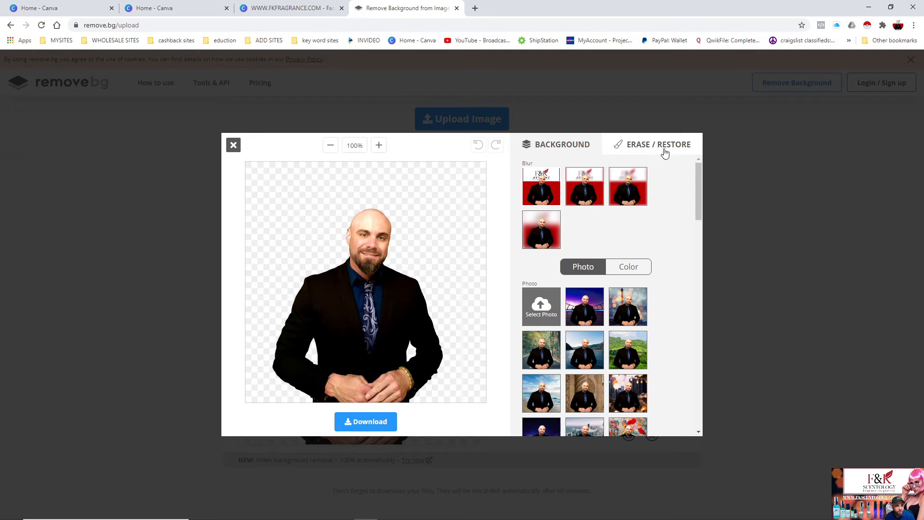
pyautogui.click(636, 153)
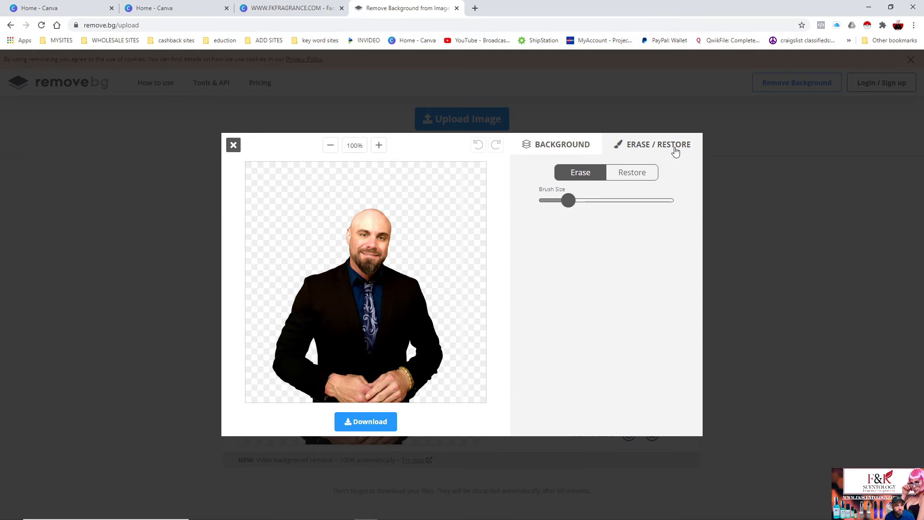
pyautogui.click(631, 177)
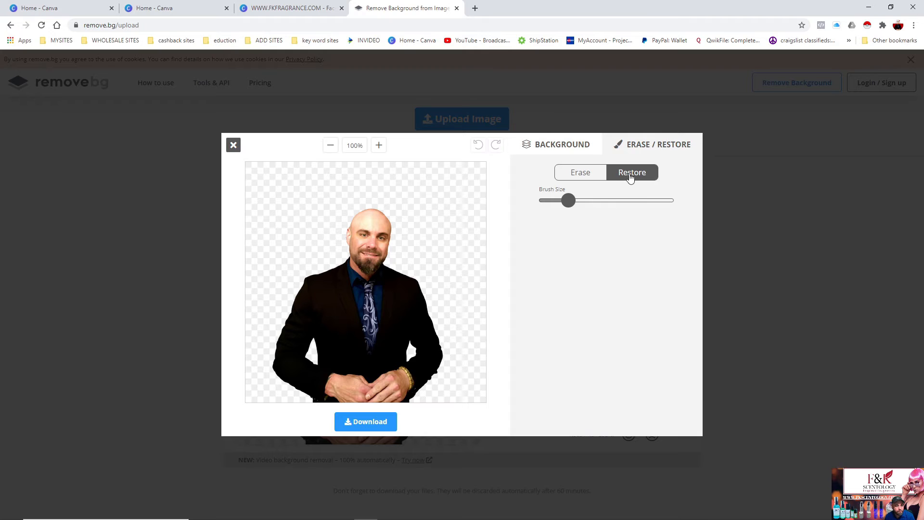
pyautogui.click(574, 173)
pyautogui.moveTo(568, 200); pyautogui.dragTo(540, 205)
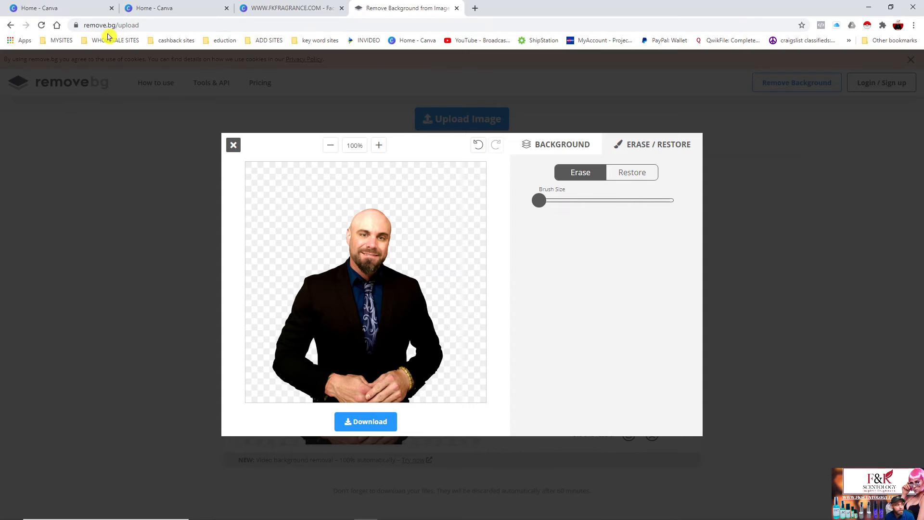
pyautogui.click(234, 145)
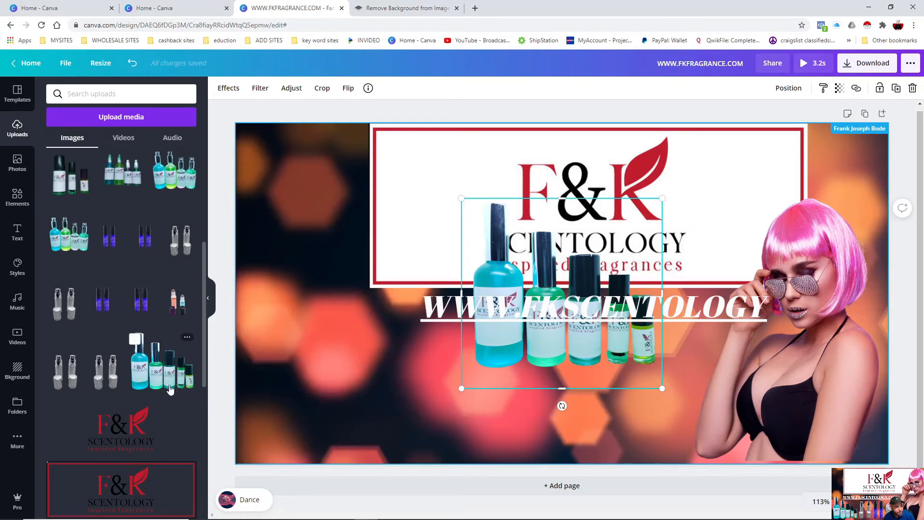
# Step: In the Canva design, place the five-bottle product image in the page's lower-left corner and the uploaded silver atomizers beside it
pyautogui.moveTo(483, 351); pyautogui.dragTo(262, 438)
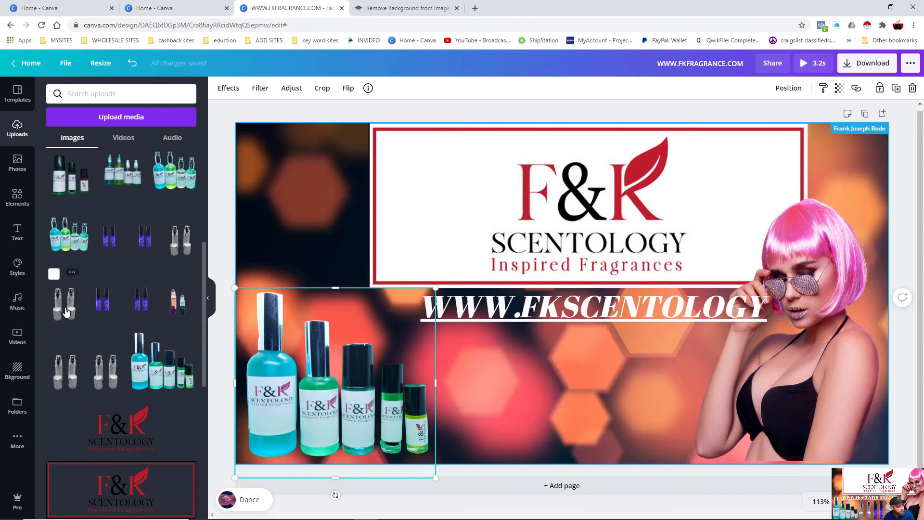
pyautogui.moveTo(64, 308)
pyautogui.mouseDown()
pyautogui.moveTo(544, 337)
pyautogui.moveTo(519, 392)
pyautogui.moveTo(466, 414)
pyautogui.mouseUp()
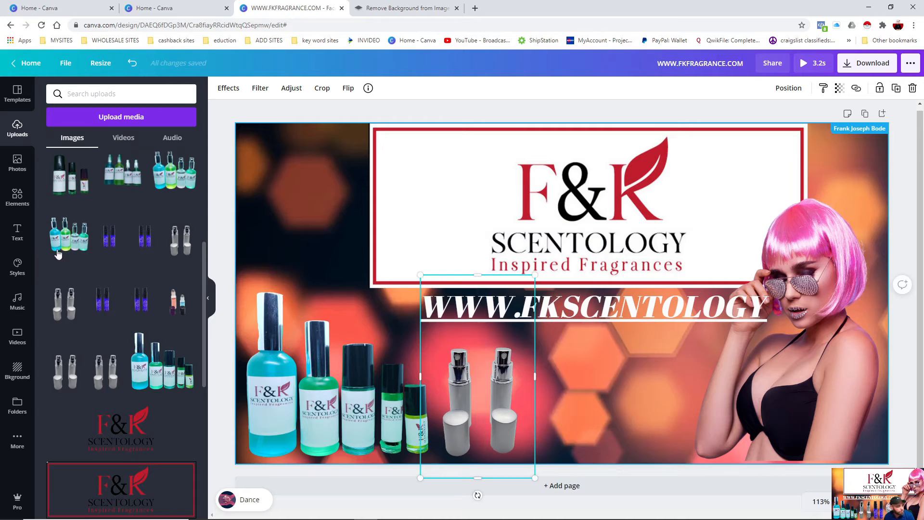
# Step: Add the uploaded purple spray bottles, crop their empty margins, enlarge them slightly and place them beside the silver atomizers
pyautogui.click(111, 237)
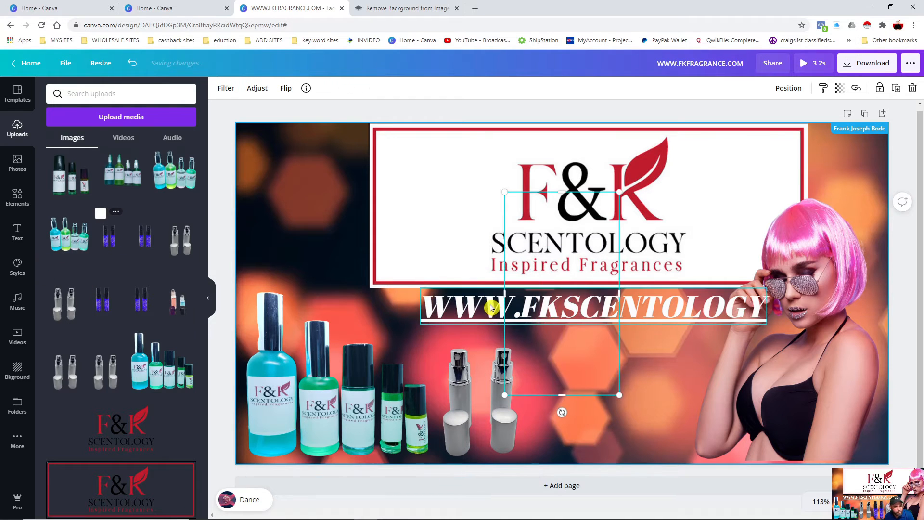
pyautogui.moveTo(563, 365); pyautogui.dragTo(585, 477)
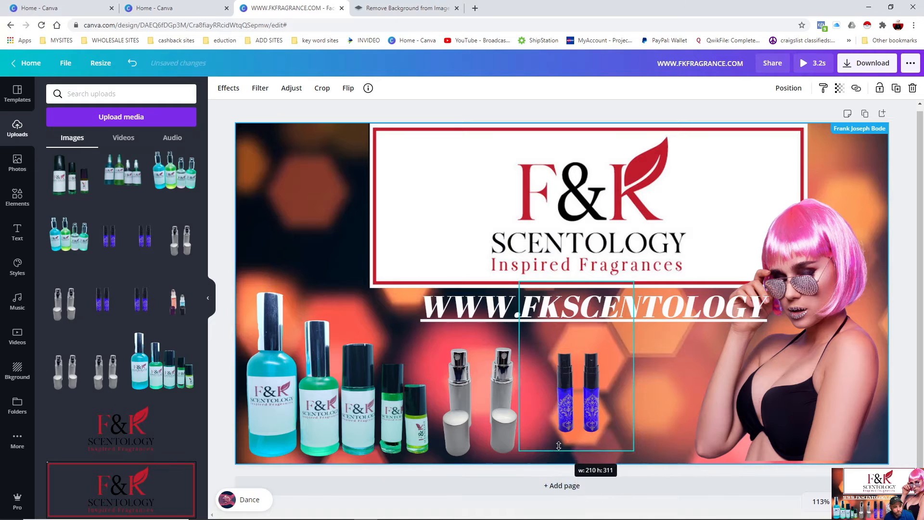
pyautogui.moveTo(542, 382); pyautogui.dragTo(546, 415)
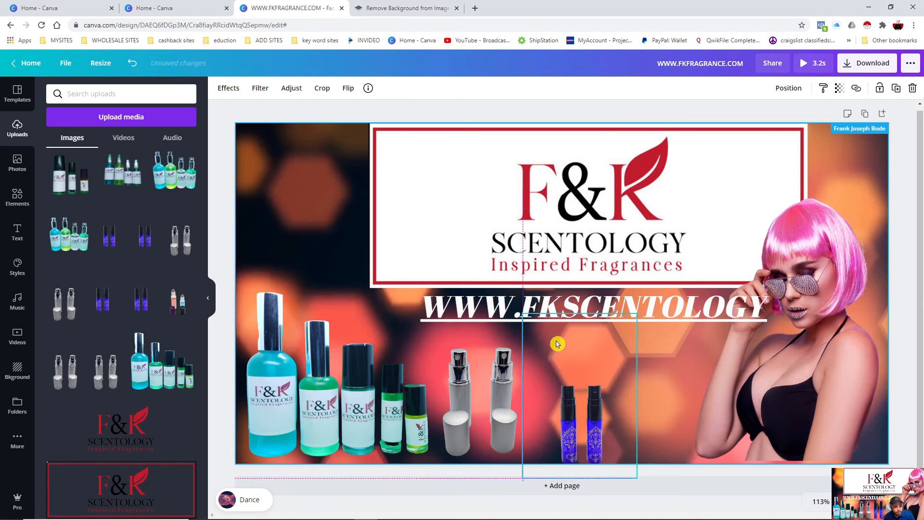
pyautogui.moveTo(579, 316); pyautogui.dragTo(589, 377)
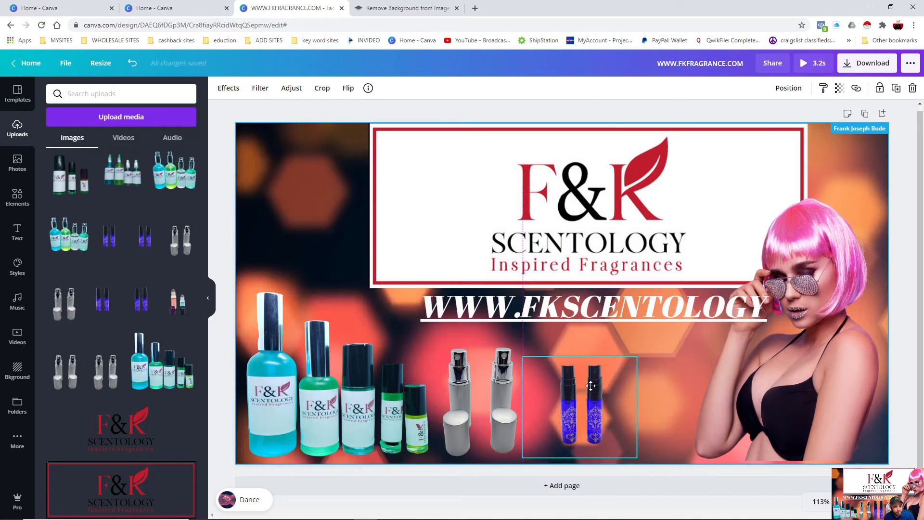
pyautogui.moveTo(523, 356); pyautogui.dragTo(506, 342)
pyautogui.moveTo(503, 340); pyautogui.dragTo(496, 335)
pyautogui.moveTo(572, 381); pyautogui.dragTo(563, 386)
pyautogui.click(659, 361)
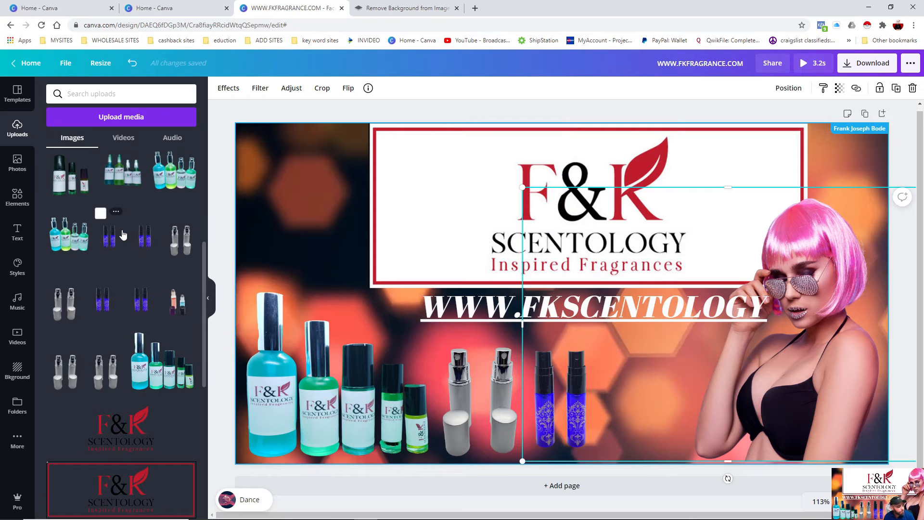
# Step: Add the uploaded photo of the whipped cream jar to the page and remove its background
pyautogui.scroll(2, 130, 236)
pyautogui.scroll(4, 136, 244)
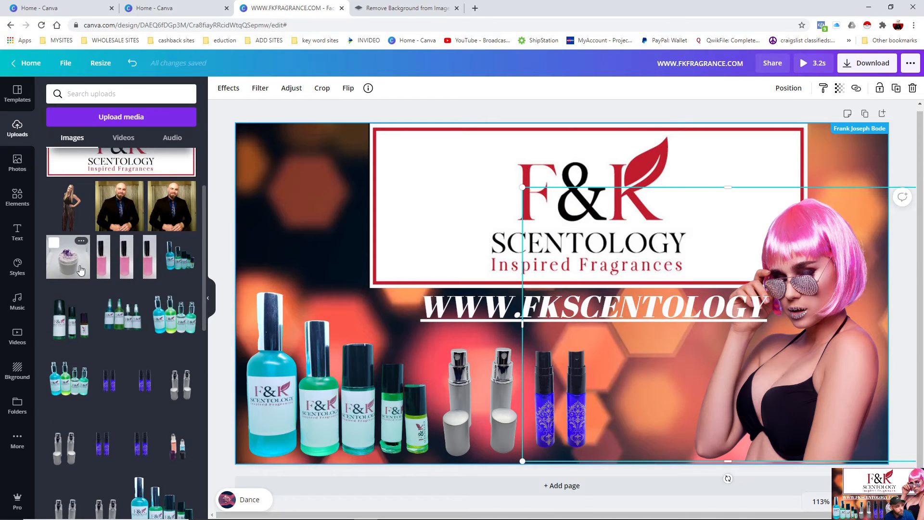
pyautogui.click(68, 257)
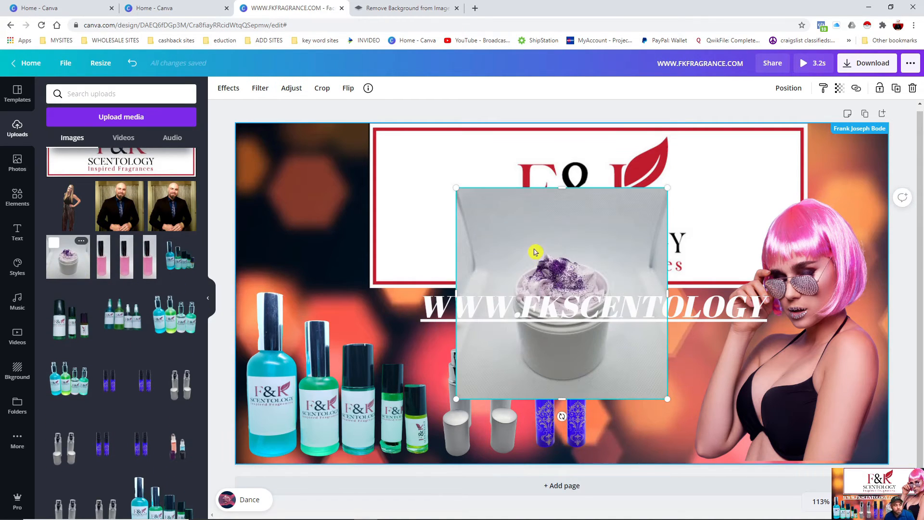
pyautogui.moveTo(535, 252); pyautogui.dragTo(606, 302)
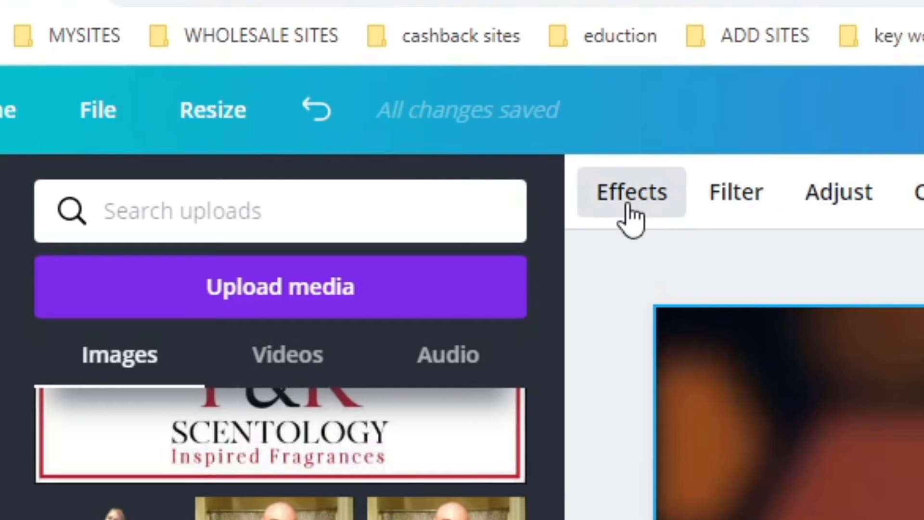
pyautogui.click(632, 218)
pyautogui.click(305, 338)
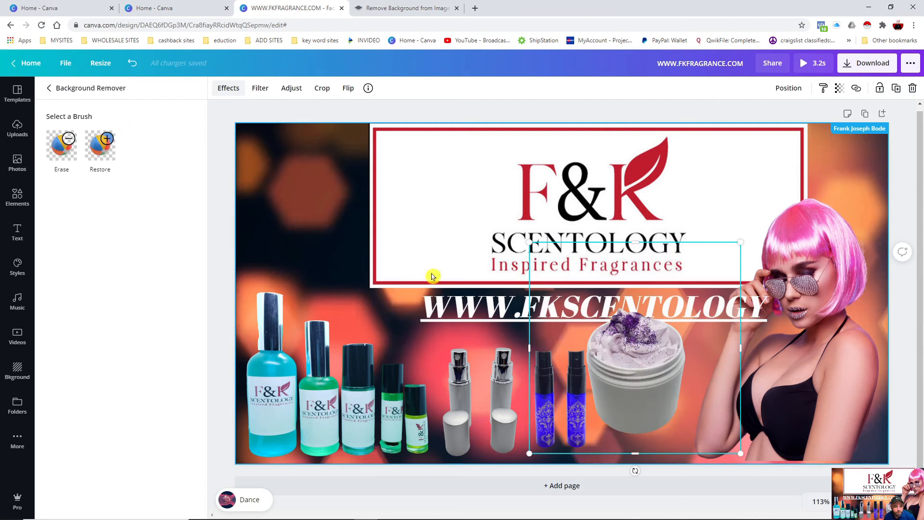
# Step: Shrink the cream jar cutout, crop its empty top and bottom margins, and fit it between the purple spray bottles and the woman
pyautogui.moveTo(642, 366); pyautogui.dragTo(659, 395)
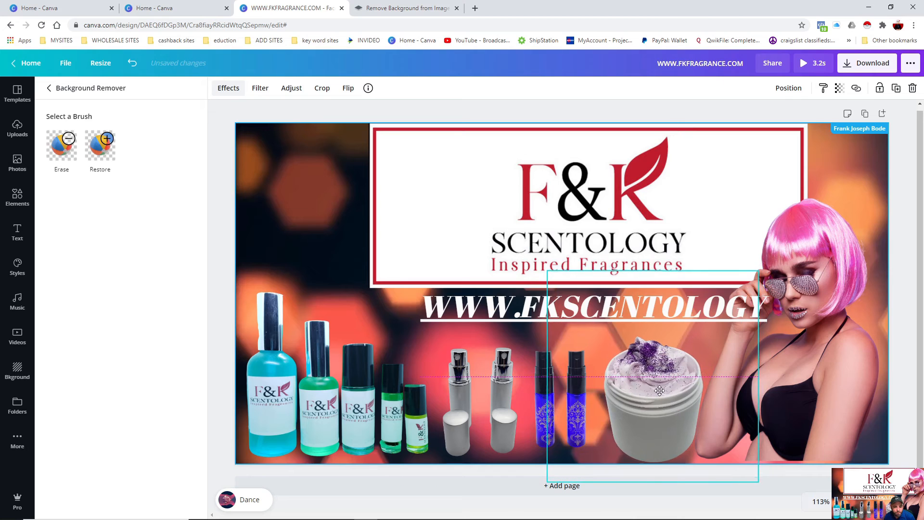
pyautogui.moveTo(756, 482); pyautogui.dragTo(741, 465)
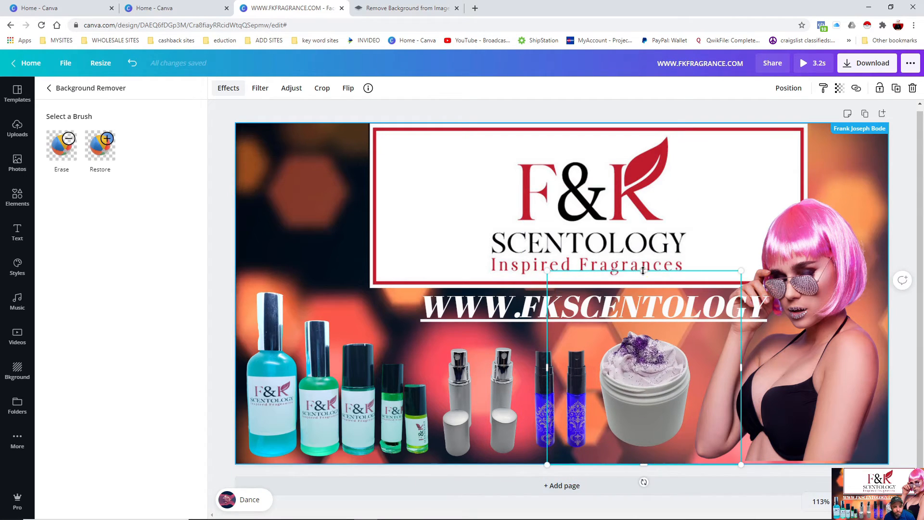
pyautogui.moveTo(643, 277); pyautogui.dragTo(645, 326)
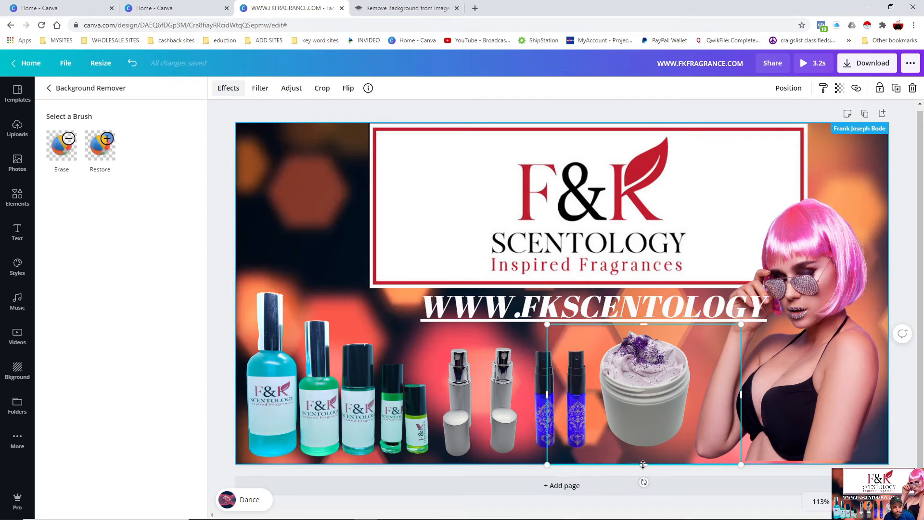
pyautogui.moveTo(642, 464); pyautogui.dragTo(644, 455)
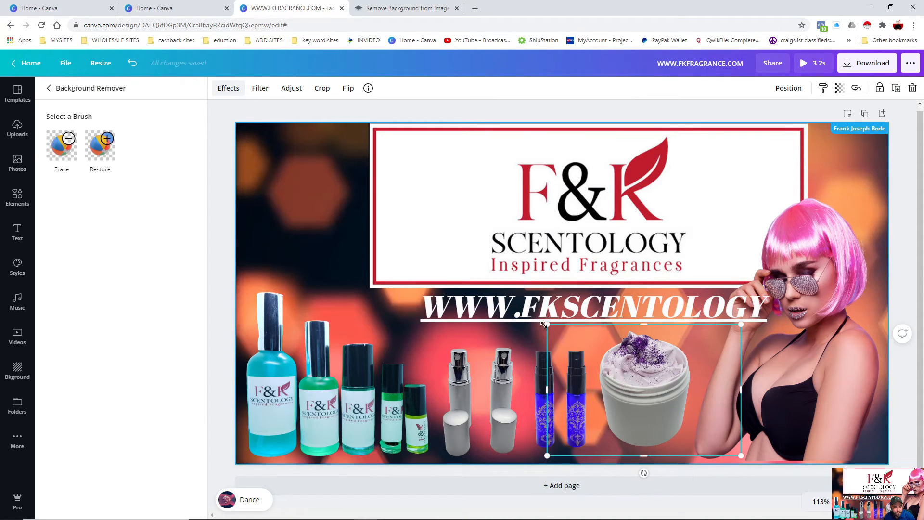
pyautogui.moveTo(554, 330); pyautogui.dragTo(566, 338)
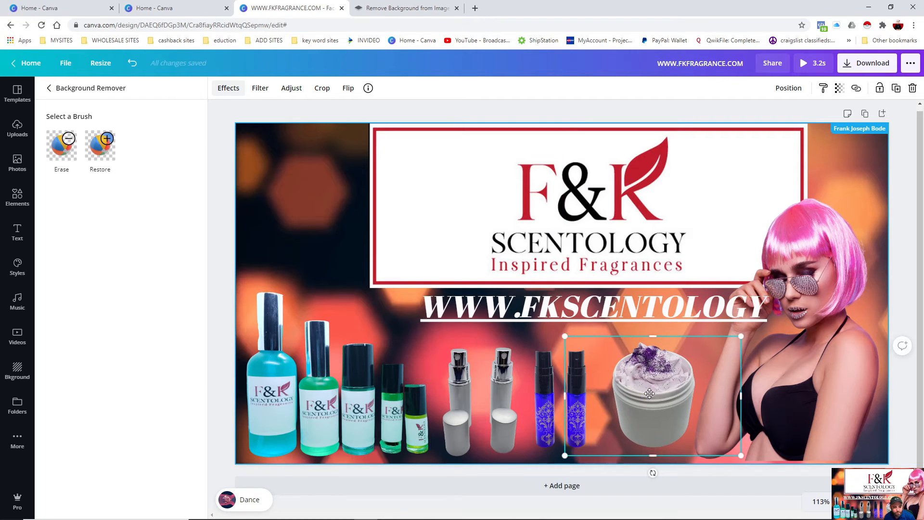
pyautogui.moveTo(651, 387); pyautogui.dragTo(643, 391)
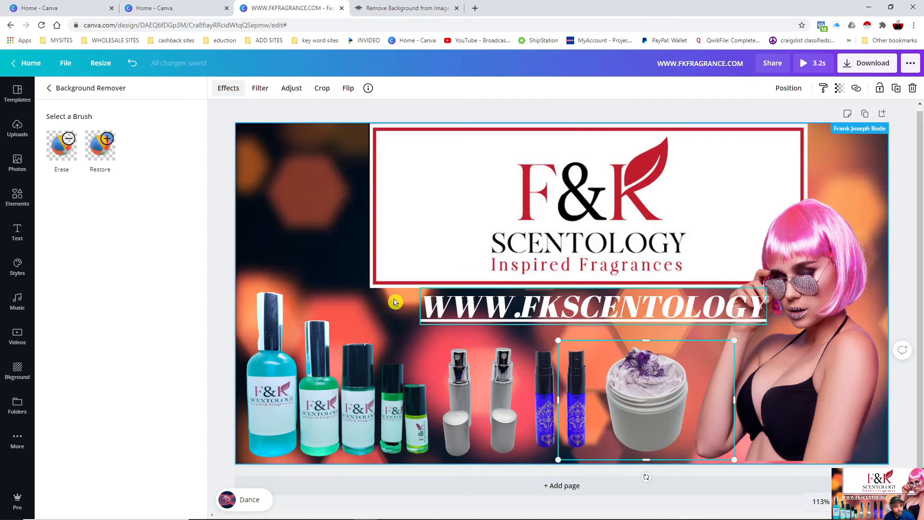
pyautogui.click(342, 253)
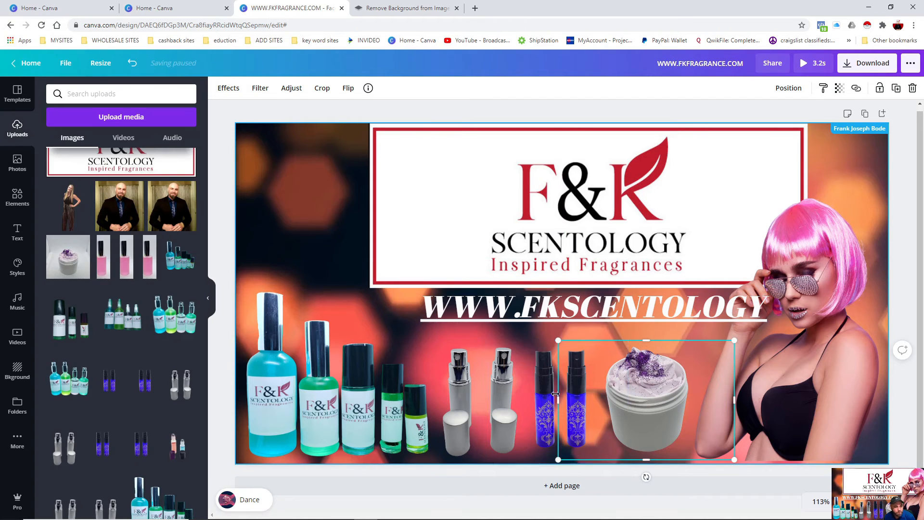
pyautogui.click(309, 265)
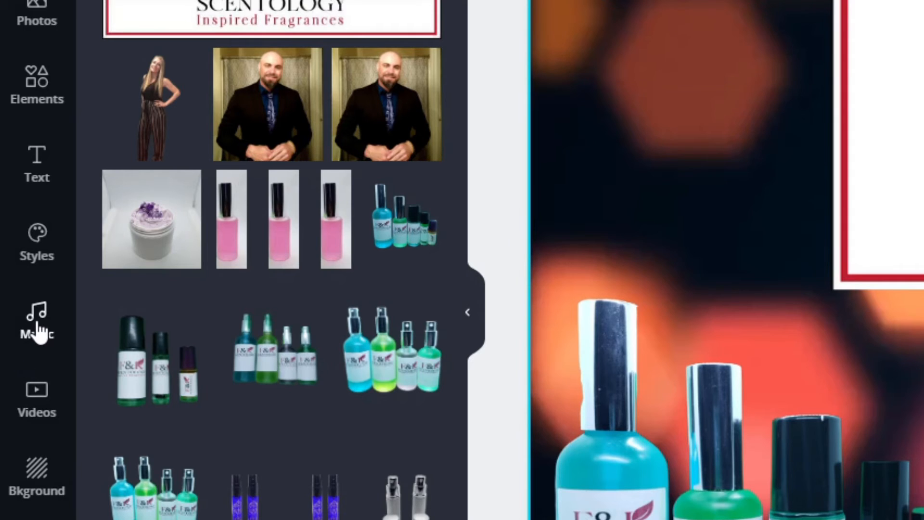
# Step: Add the music track Dance to the design and shift the played section further into the song
pyautogui.click(39, 331)
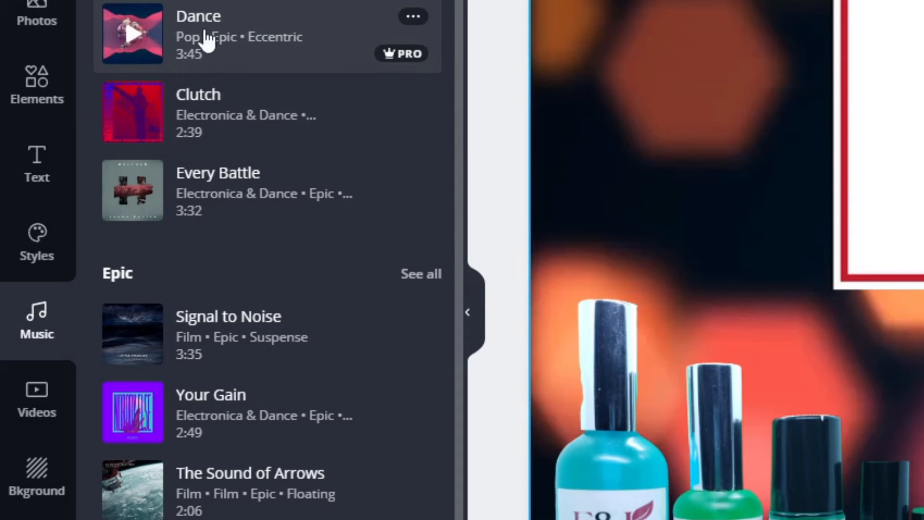
pyautogui.moveTo(399, 67)
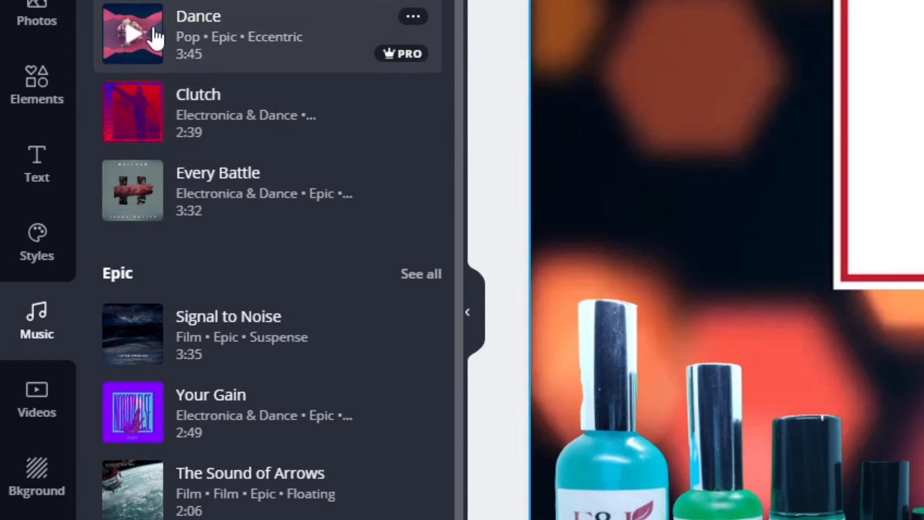
pyautogui.click(128, 35)
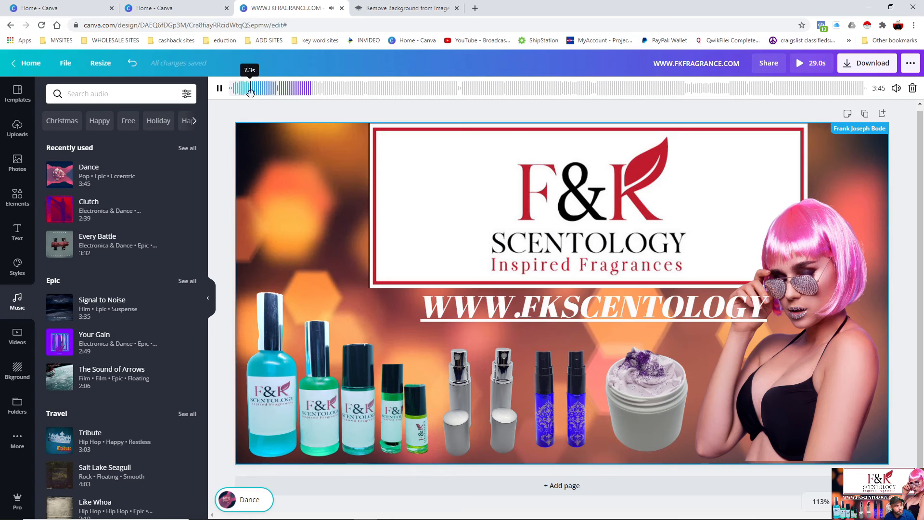
pyautogui.moveTo(250, 92); pyautogui.dragTo(335, 94)
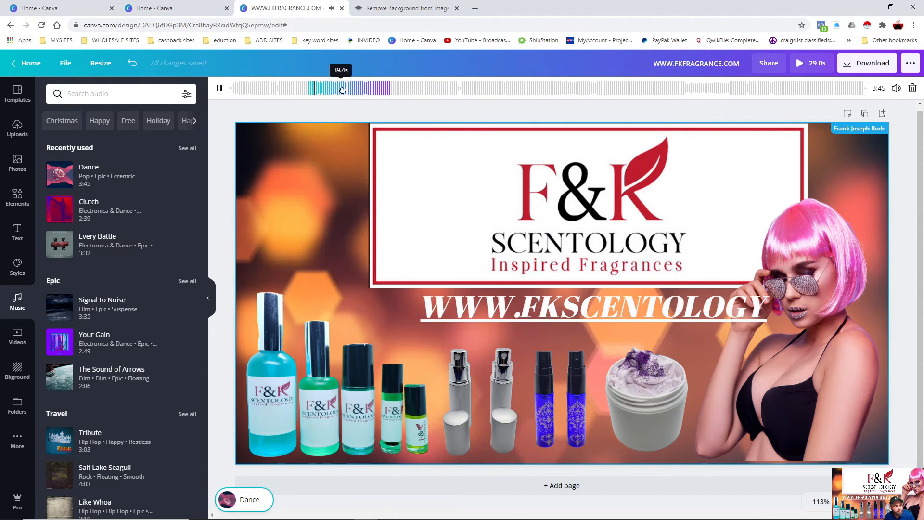
pyautogui.moveTo(340, 89); pyautogui.dragTo(377, 86)
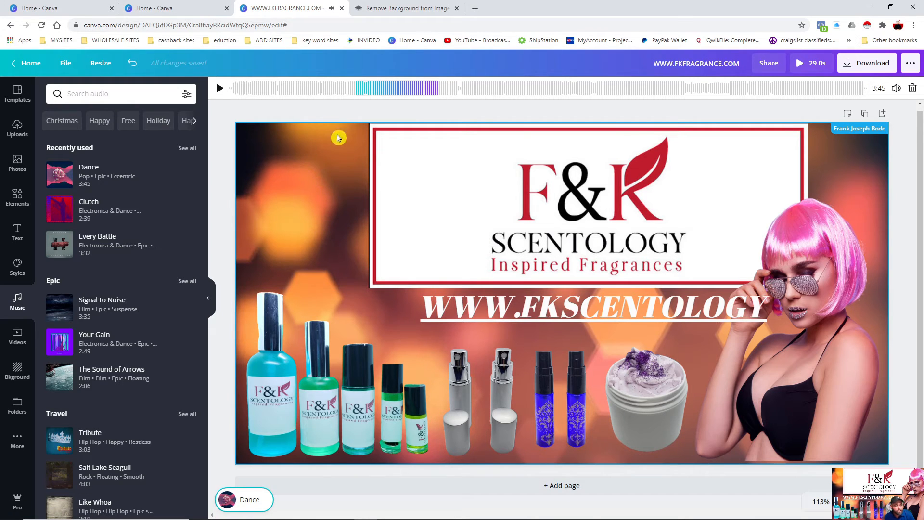
# Step: Trim the end of the full-page background video so the clip runs 6.0 seconds
pyautogui.click(296, 219)
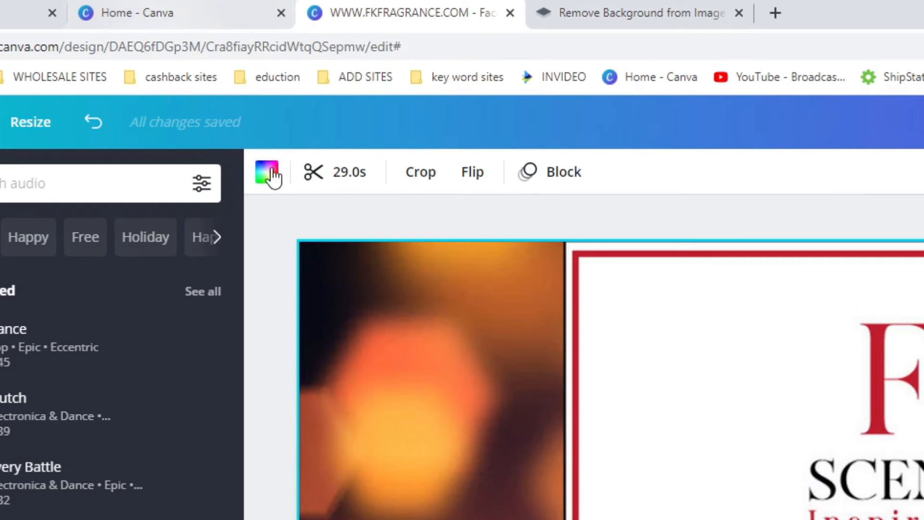
pyautogui.click(348, 177)
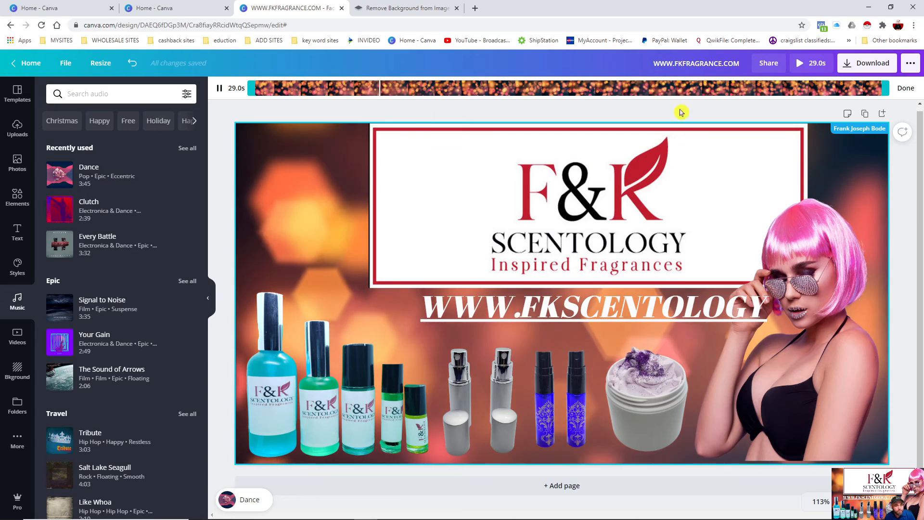
pyautogui.moveTo(887, 91); pyautogui.dragTo(353, 88)
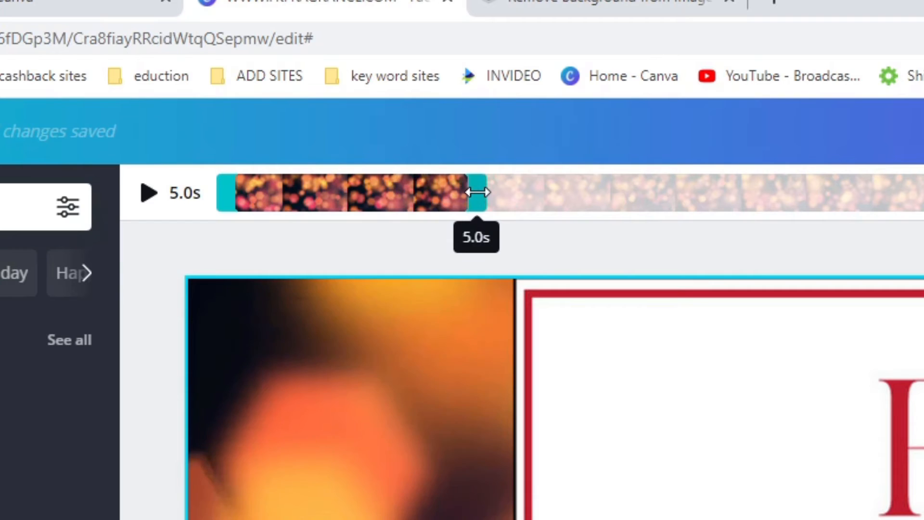
pyautogui.moveTo(476, 192); pyautogui.dragTo(533, 196)
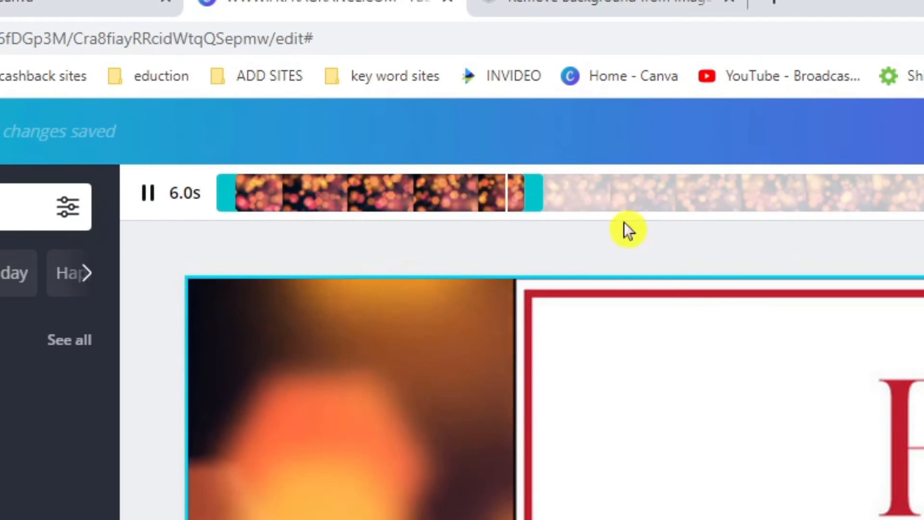
# Step: Try other start and end points for the background video, reset the trim to its first 6.0 seconds and finish trimming
pyautogui.moveTo(235, 192); pyautogui.dragTo(264, 200)
pyautogui.moveTo(558, 197); pyautogui.dragTo(828, 190)
pyautogui.moveTo(266, 194); pyautogui.dragTo(393, 200)
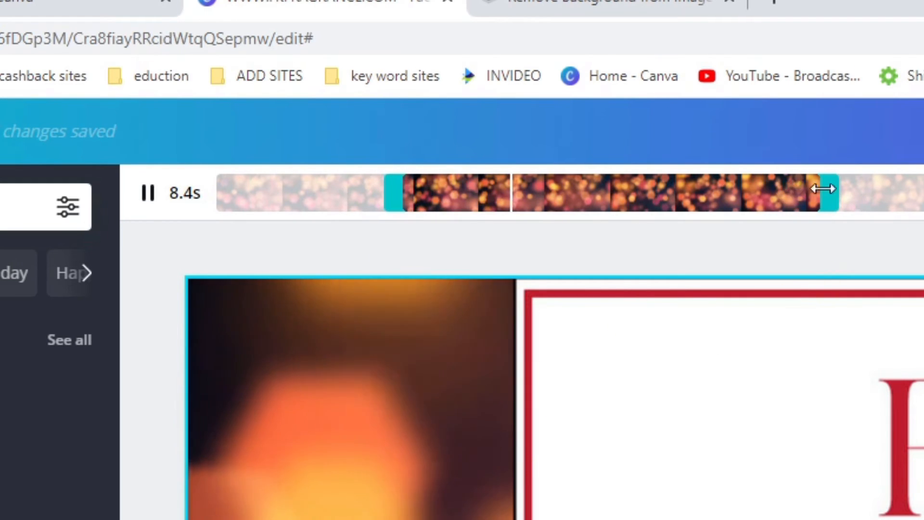
pyautogui.moveTo(394, 194); pyautogui.dragTo(165, 192)
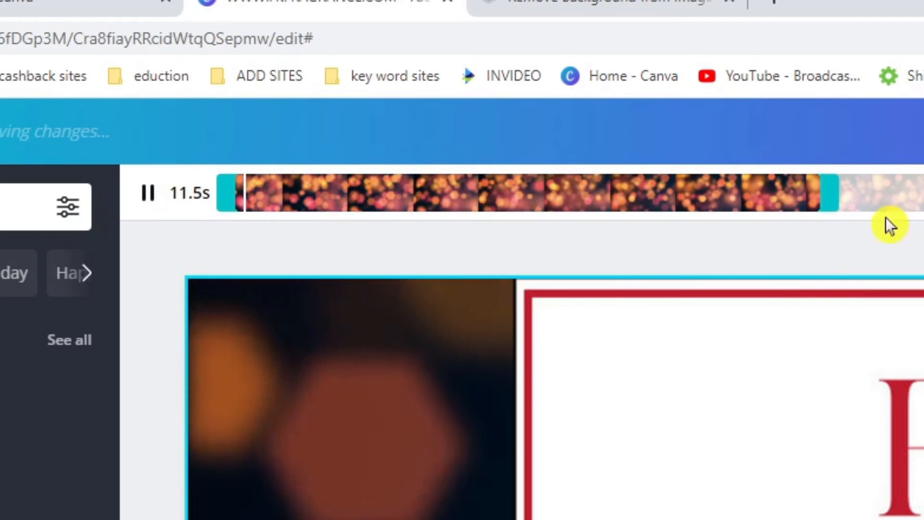
pyautogui.moveTo(830, 195); pyautogui.dragTo(532, 192)
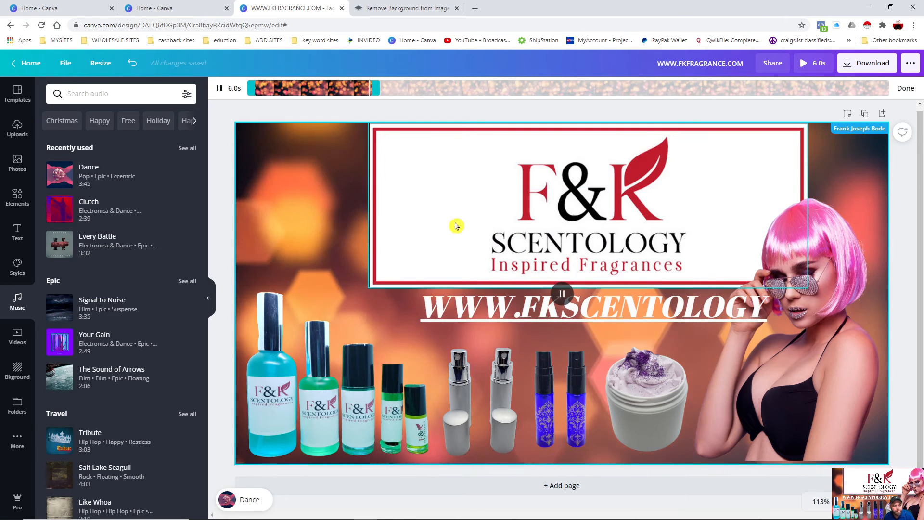
pyautogui.click(562, 294)
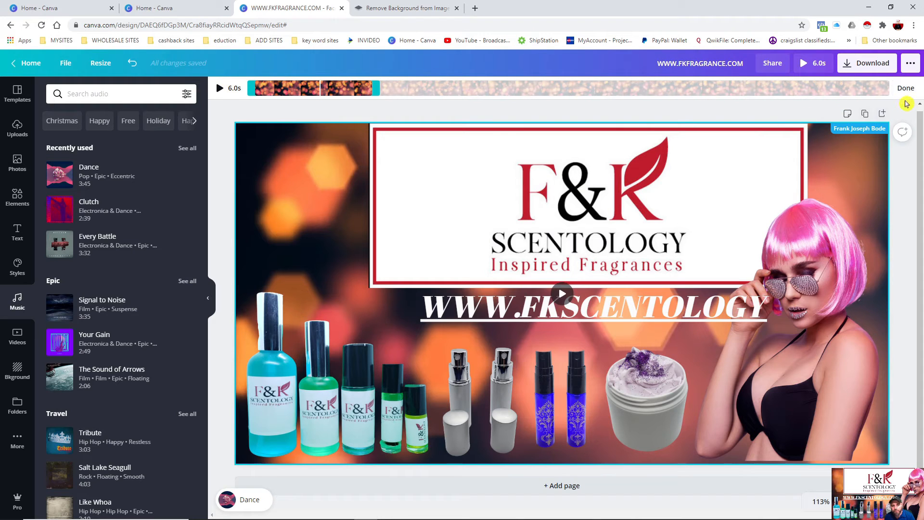
pyautogui.click(905, 89)
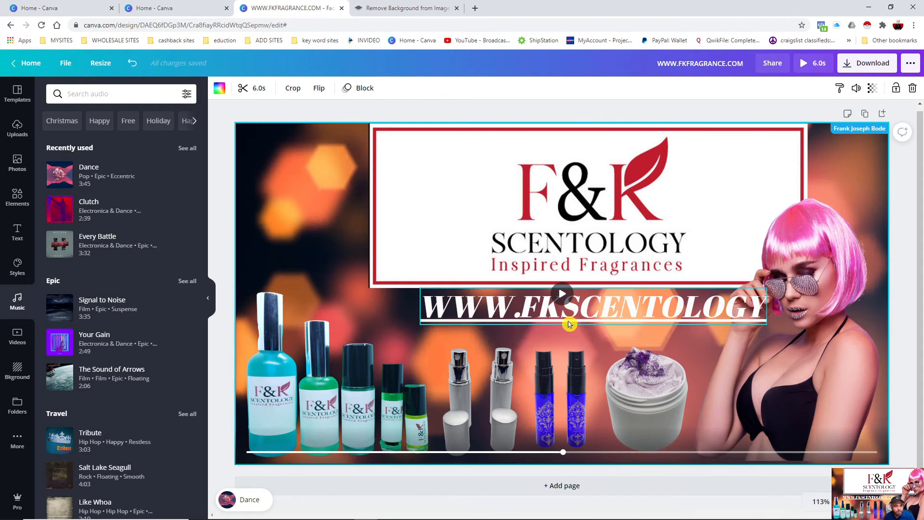
# Step: Play the trimmed background video on the page, and preview the complete design with its music
pyautogui.click(561, 295)
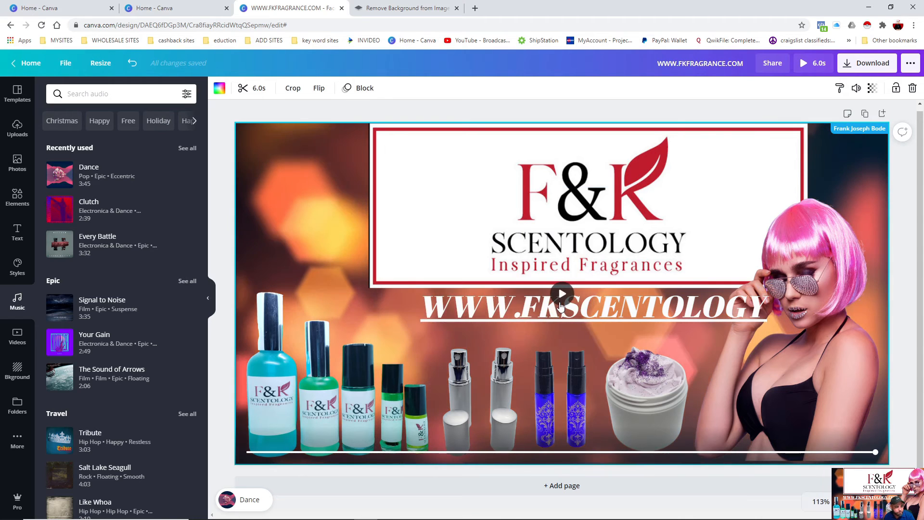
pyautogui.click(561, 296)
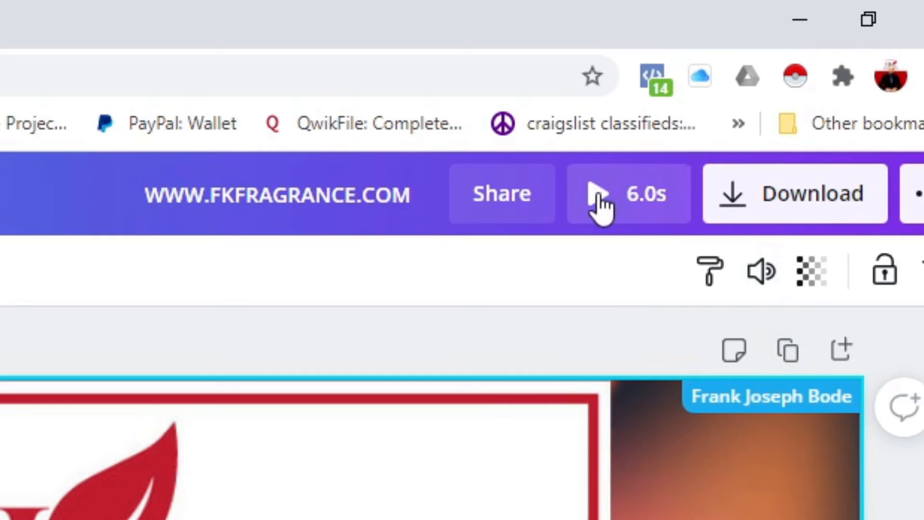
pyautogui.click(598, 197)
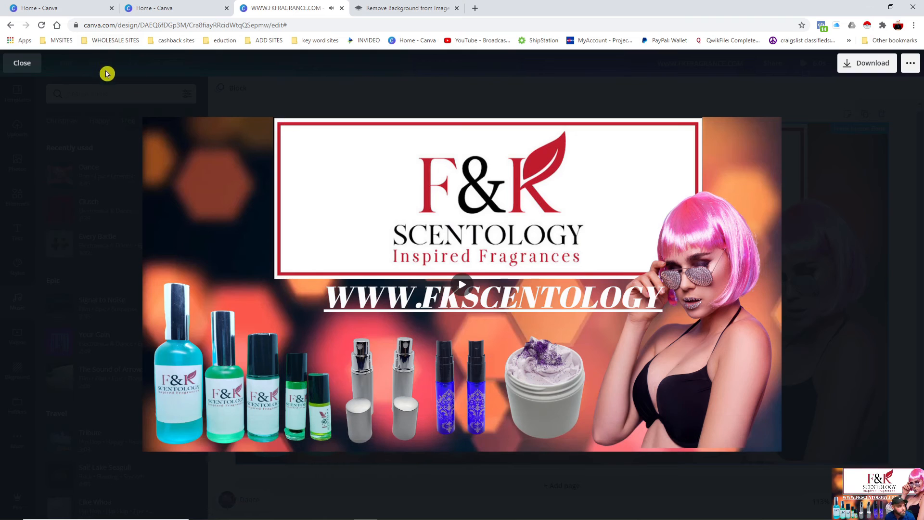
pyautogui.click(24, 66)
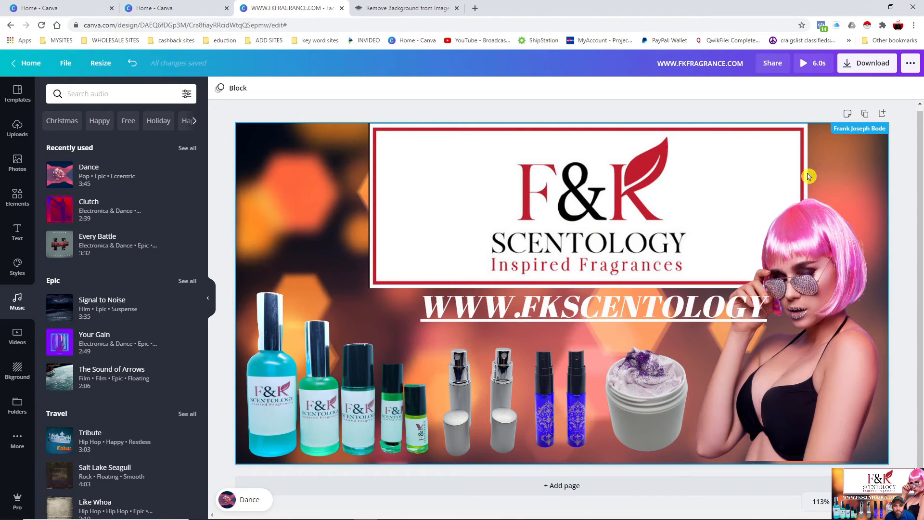
pyautogui.click(514, 321)
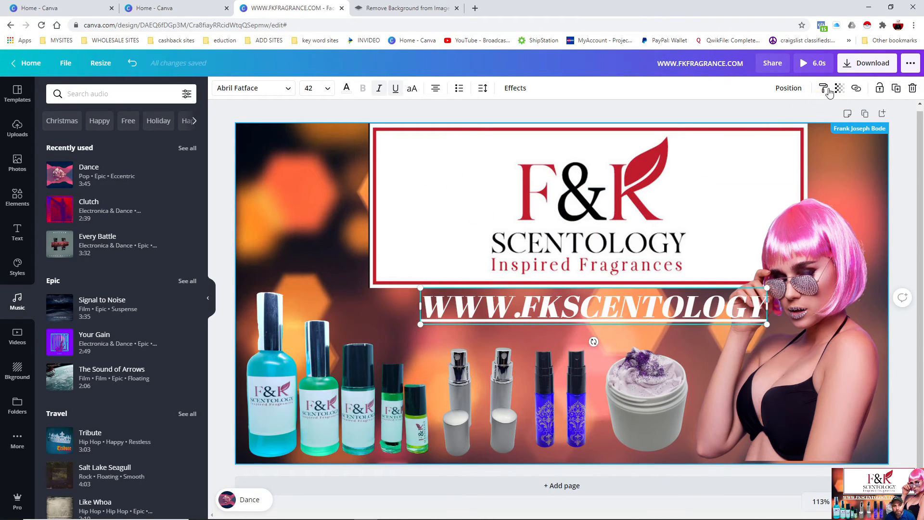
pyautogui.click(879, 89)
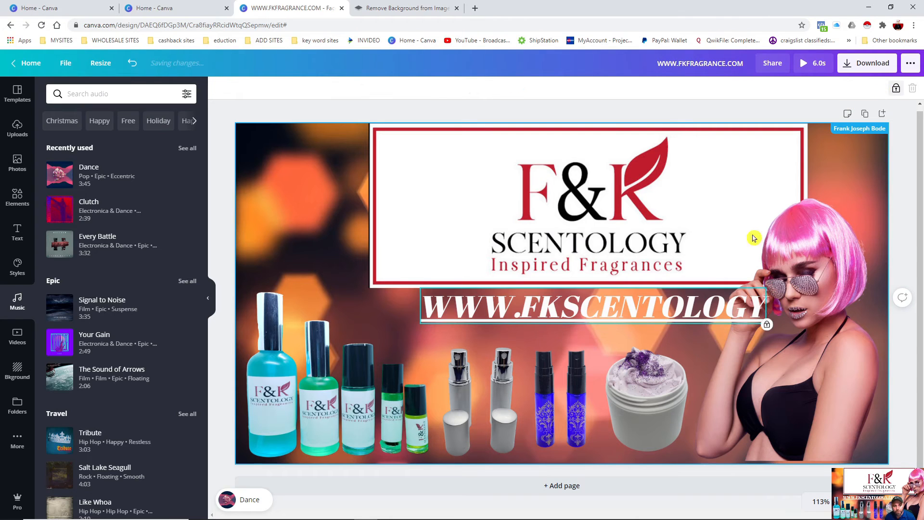
pyautogui.click(509, 313)
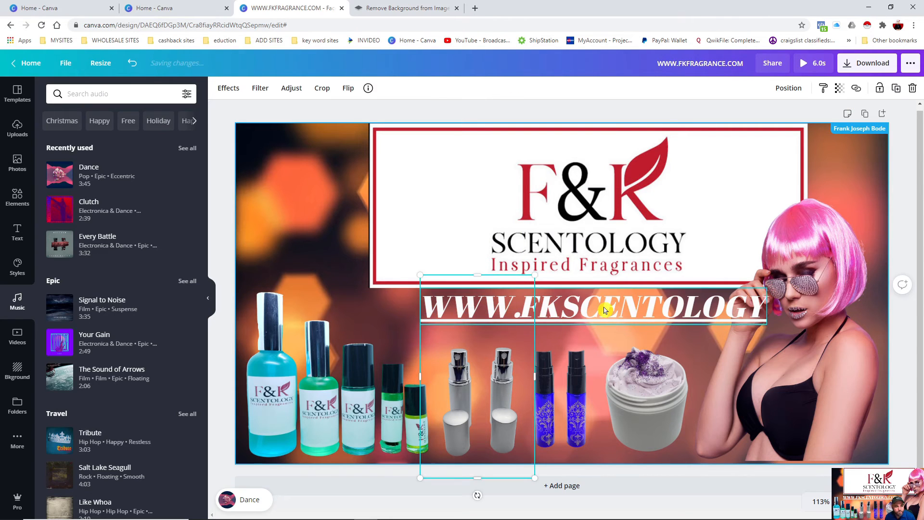
pyautogui.click(583, 305)
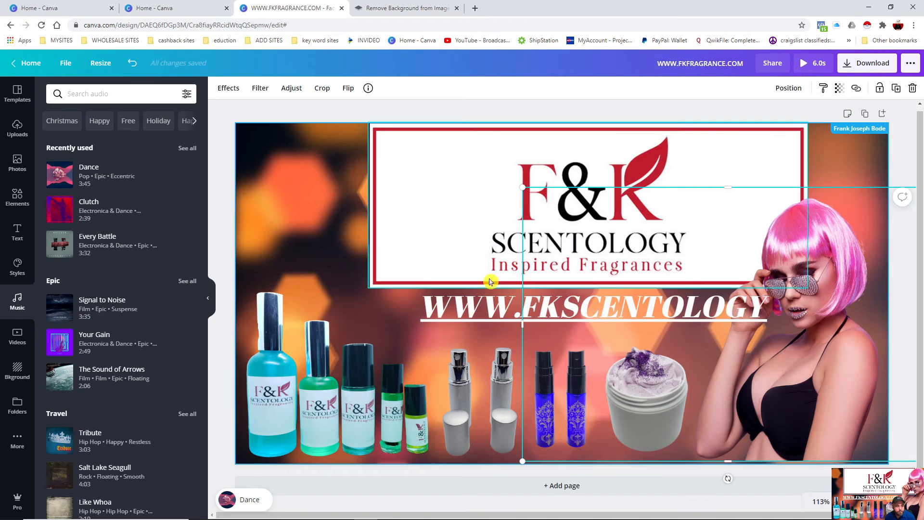
pyautogui.click(481, 315)
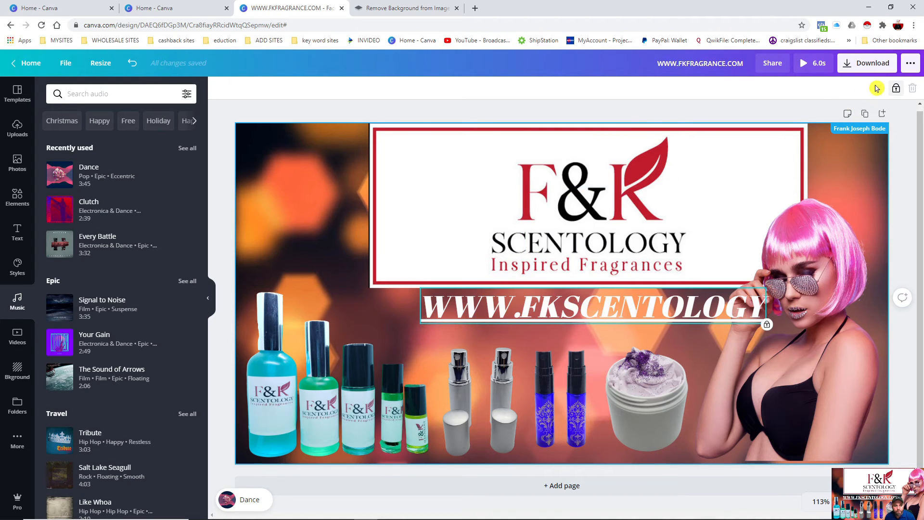
pyautogui.click(896, 91)
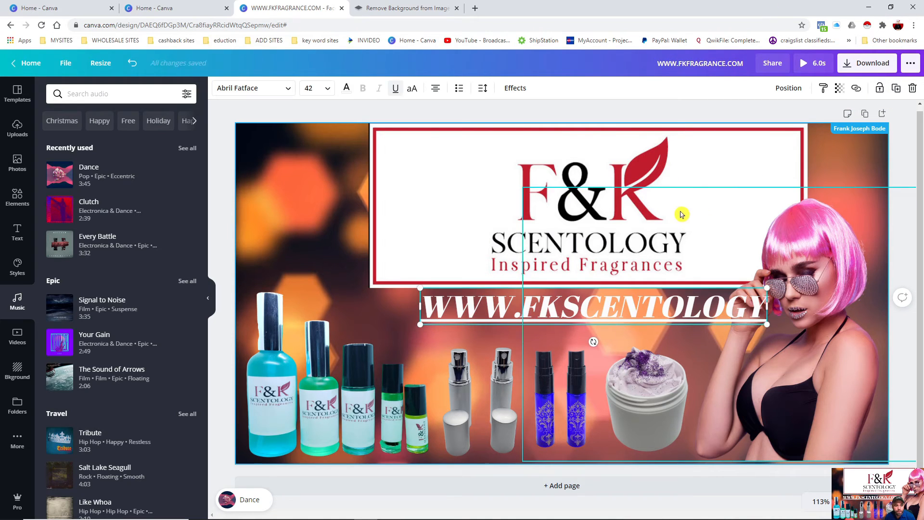
# Step: Open the page's notes field for viewing and close it without adding a note
pyautogui.click(680, 207)
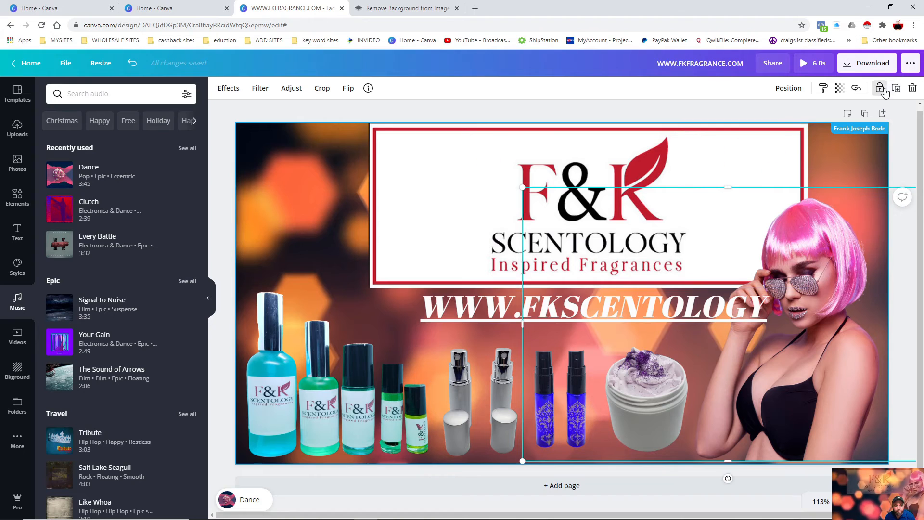
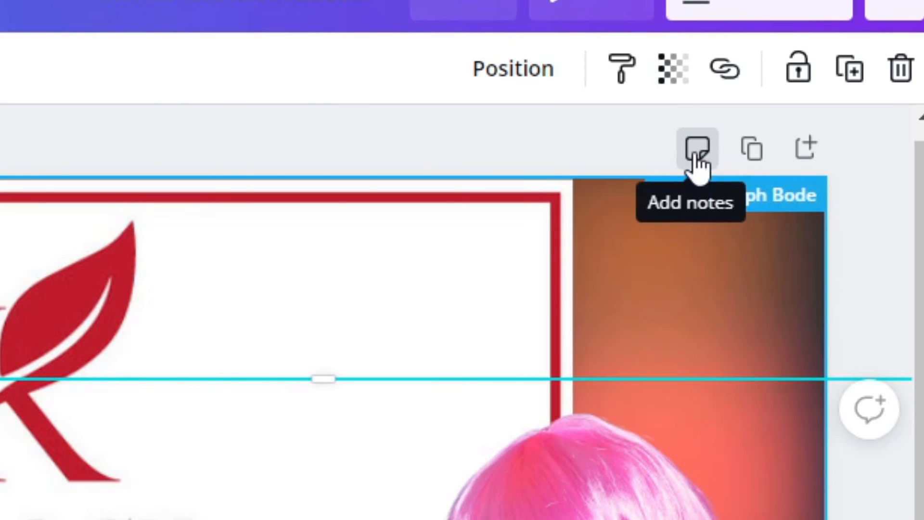
pyautogui.click(696, 157)
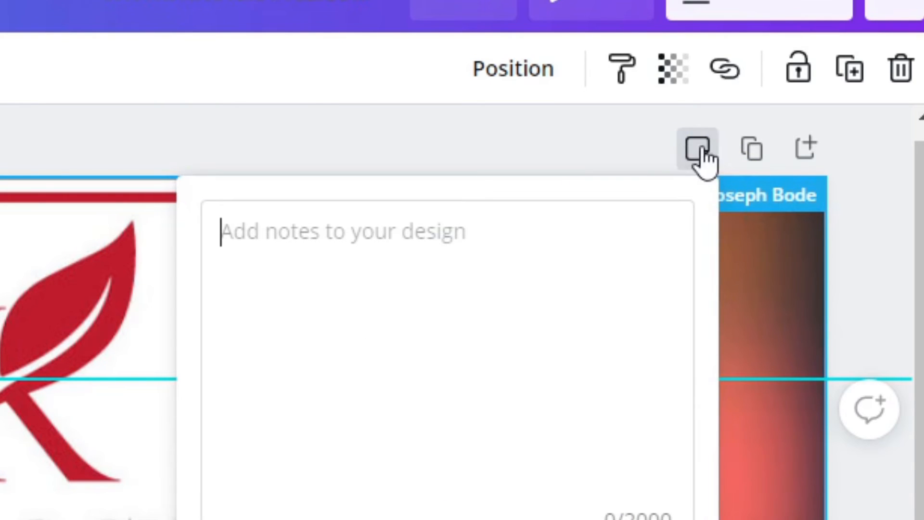
pyautogui.click(631, 144)
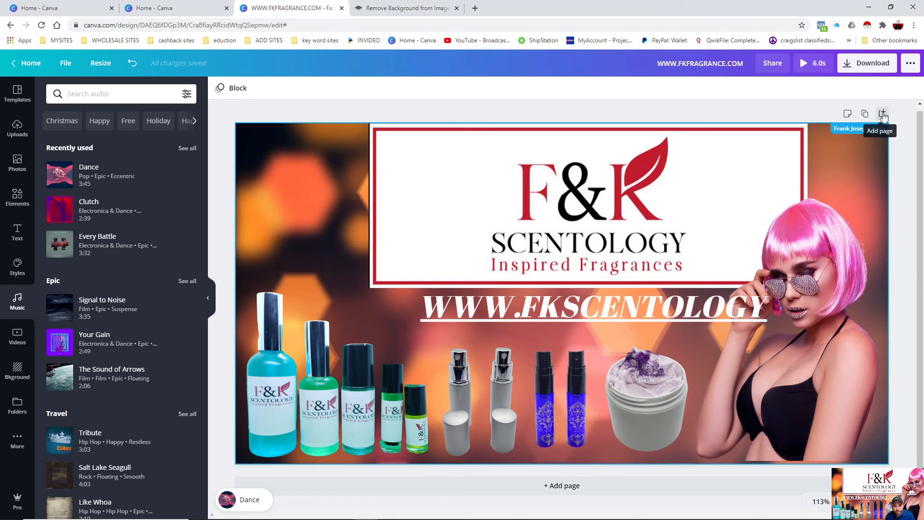
# Step: Add a blank second page below the ad and delete it
pyautogui.click(882, 115)
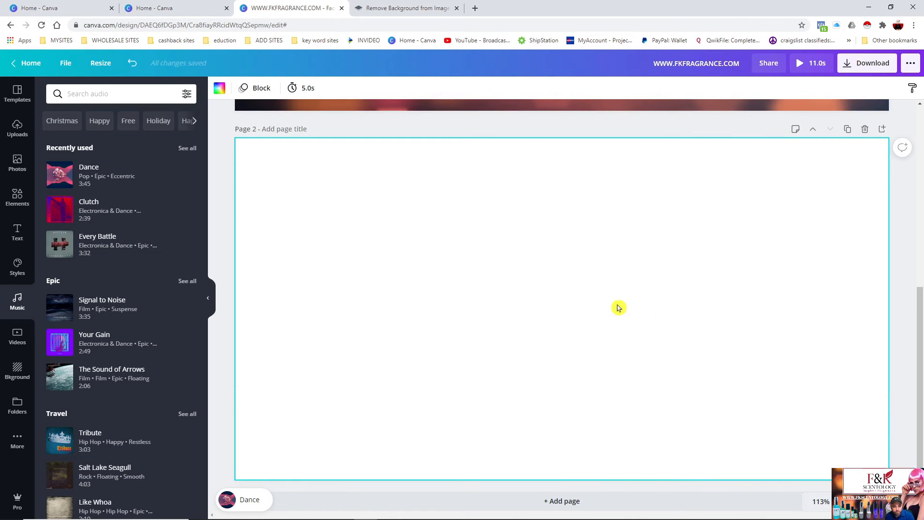
pyautogui.scroll(8, 708, 282)
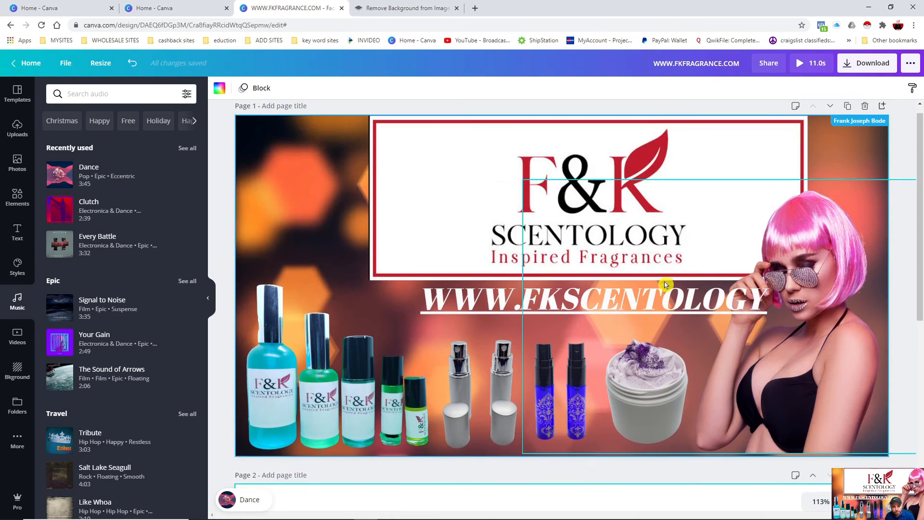
pyautogui.scroll(-4, 802, 321)
pyautogui.click(866, 295)
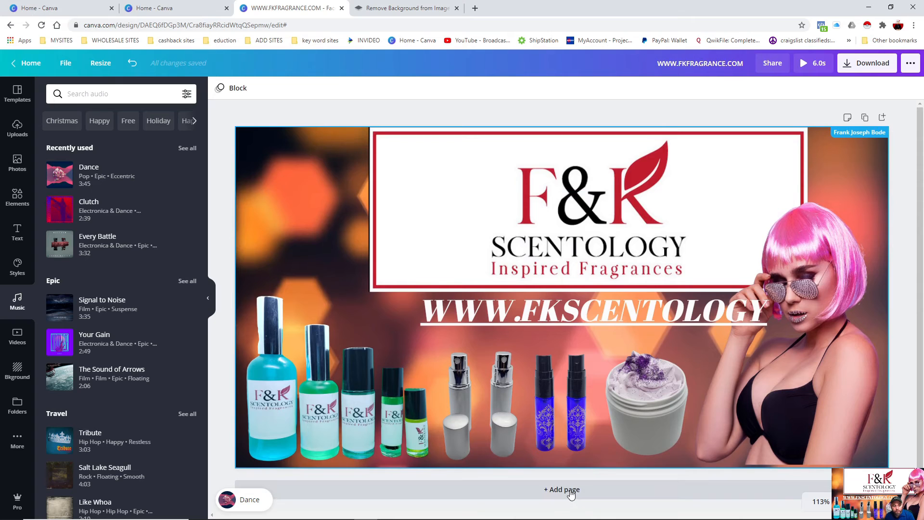
# Step: Duplicate the ad page as page 2 and compare the copy with the original
pyautogui.click(864, 118)
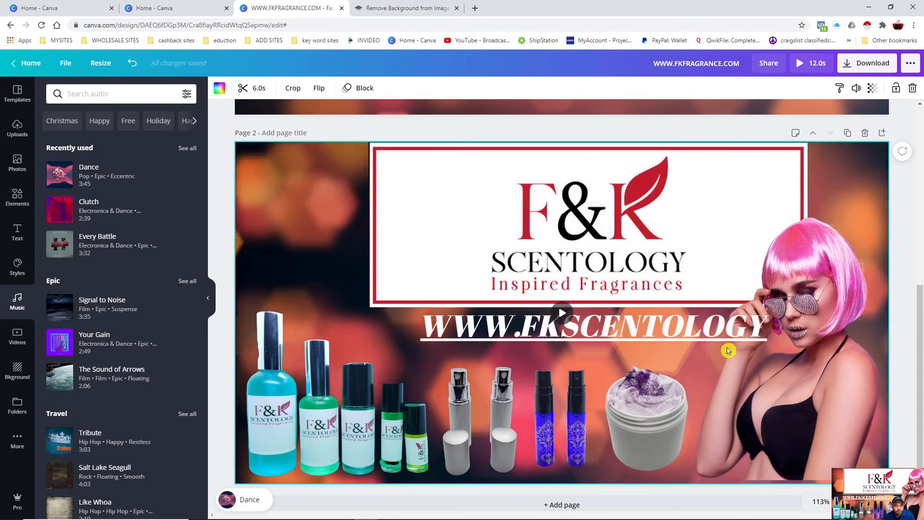
pyautogui.scroll(5, 720, 394)
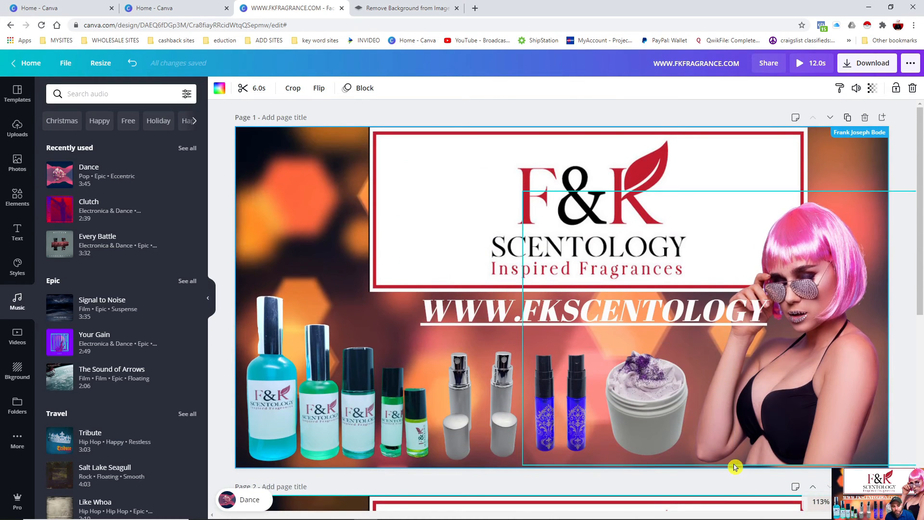
pyautogui.scroll(-5, 728, 466)
pyautogui.scroll(2, 672, 440)
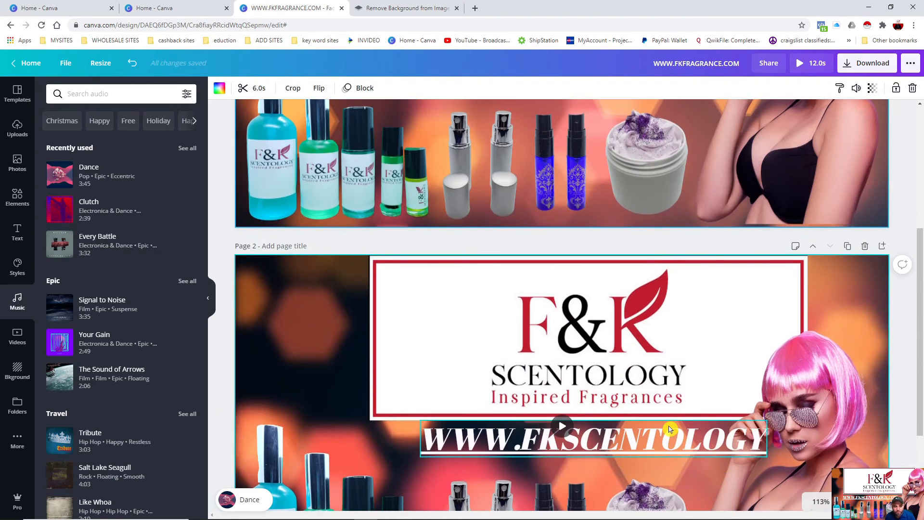
pyautogui.scroll(-3, 669, 426)
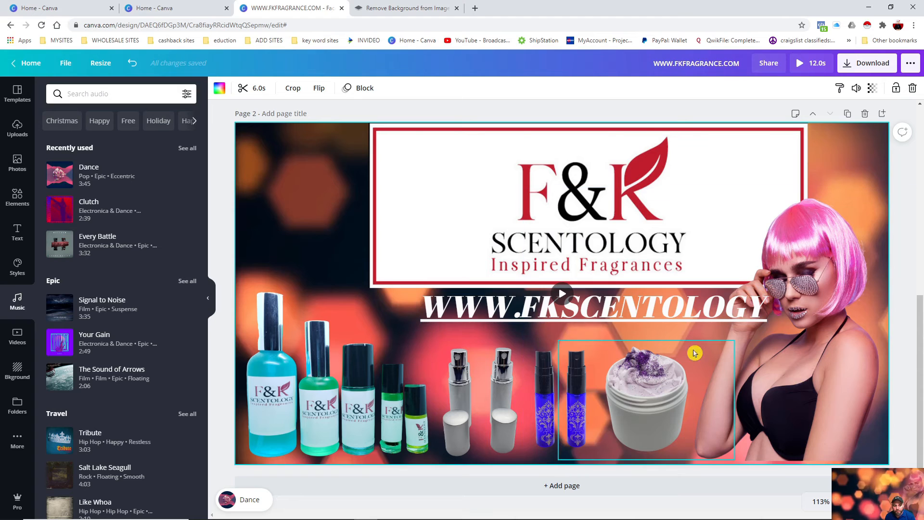
# Step: Delete the pink-haired model cutout from page 2 of the ad
pyautogui.click(802, 380)
pyautogui.rightClick(802, 379)
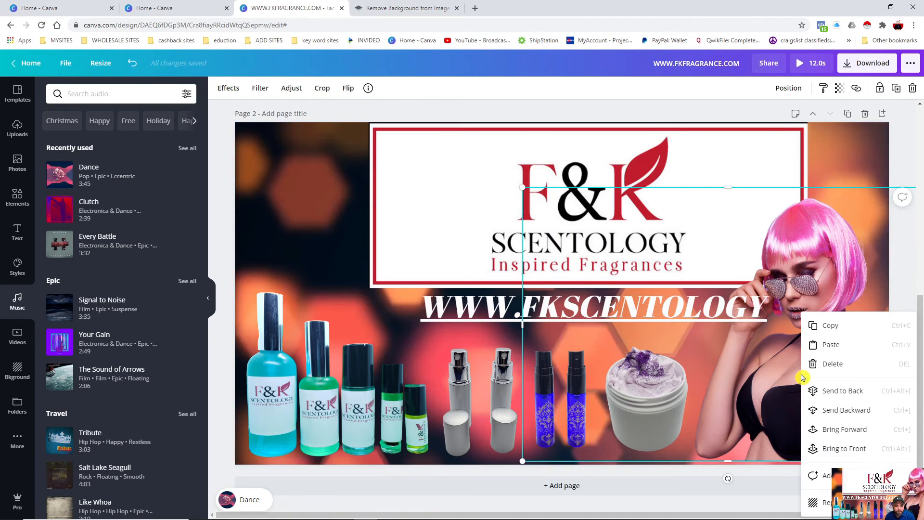
pyautogui.click(827, 364)
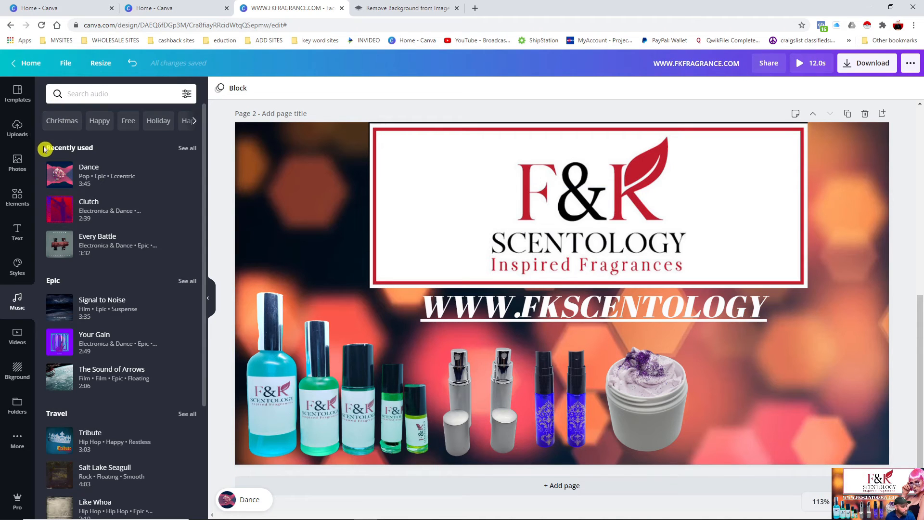
# Step: Try a stock photo of a long-haired woman holding a black book on page 2, remove its background, and delete it
pyautogui.click(18, 166)
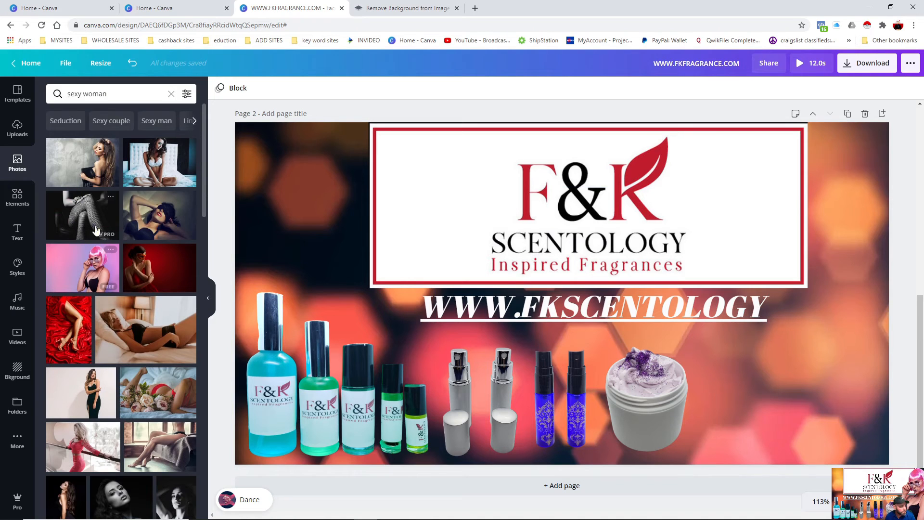
pyautogui.click(83, 164)
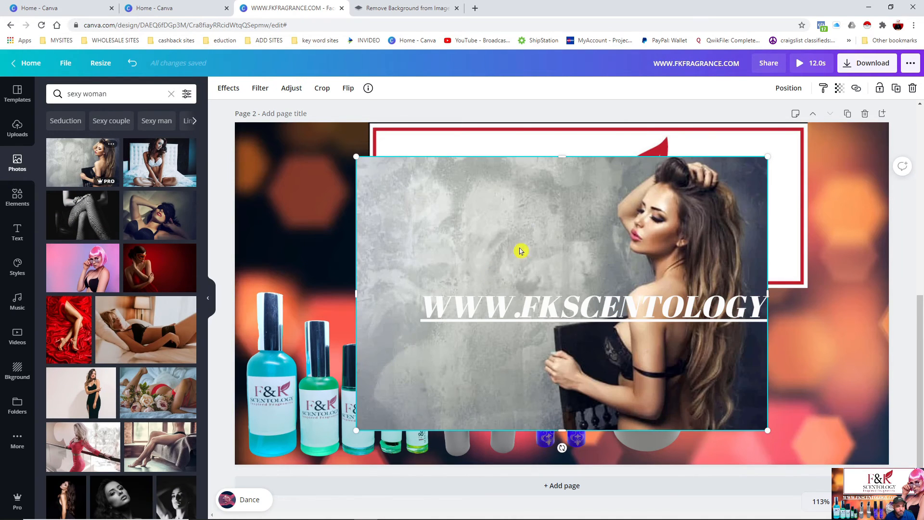
pyautogui.click(226, 91)
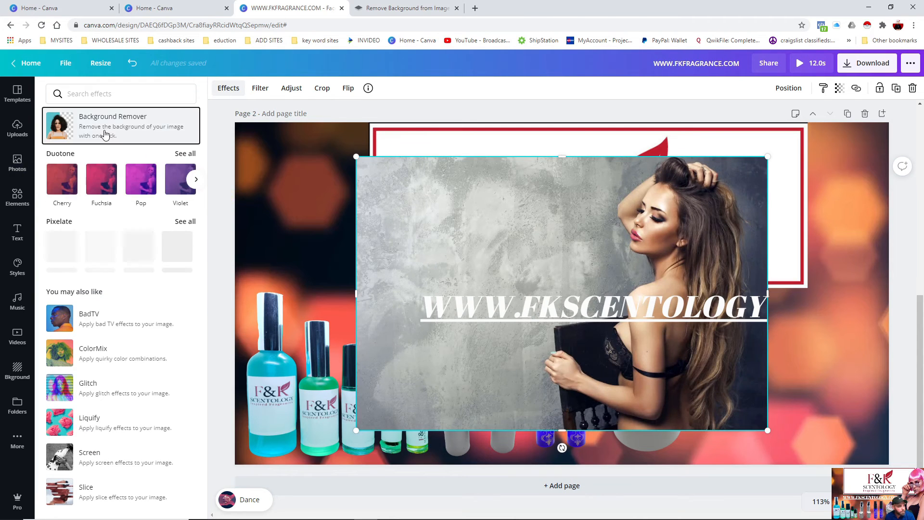
pyautogui.click(105, 134)
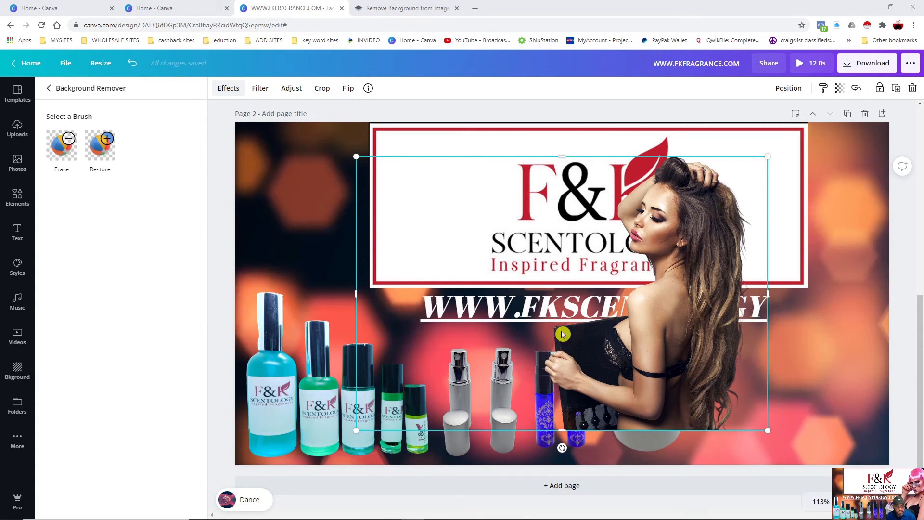
pyautogui.rightClick(584, 348)
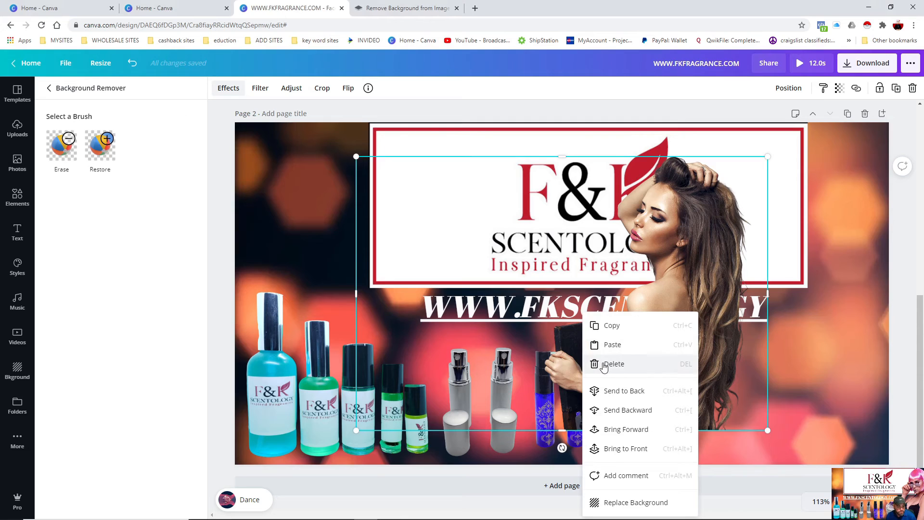
pyautogui.click(591, 363)
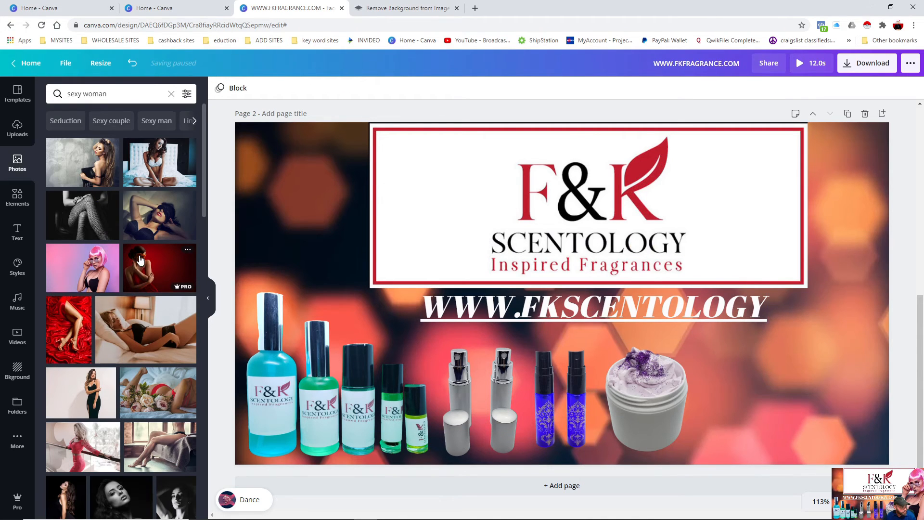
# Step: Add the stock photo of the woman in a long black dress to page 2 and remove its background
pyautogui.scroll(-2, 139, 260)
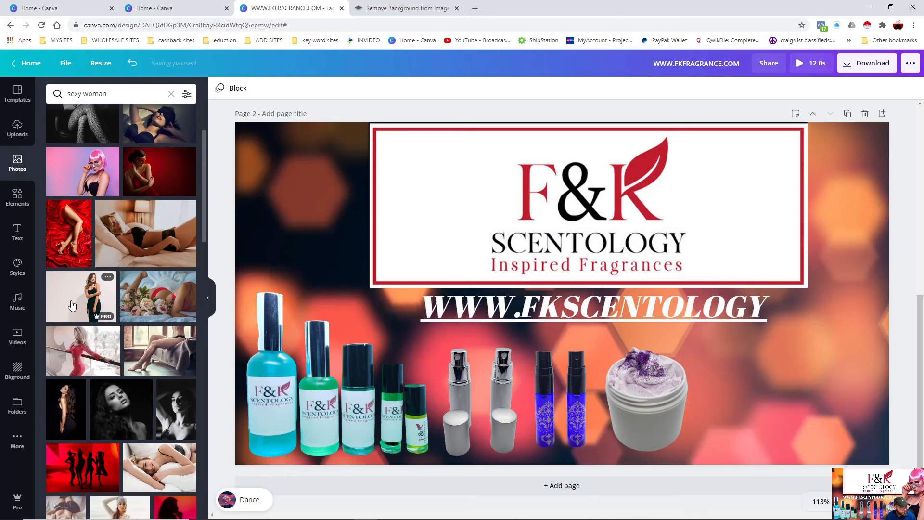
pyautogui.click(83, 305)
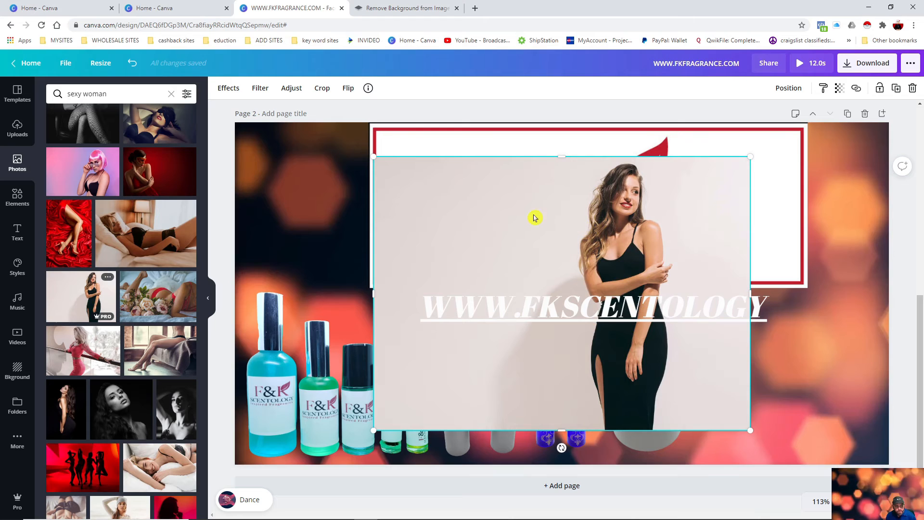
pyautogui.click(227, 88)
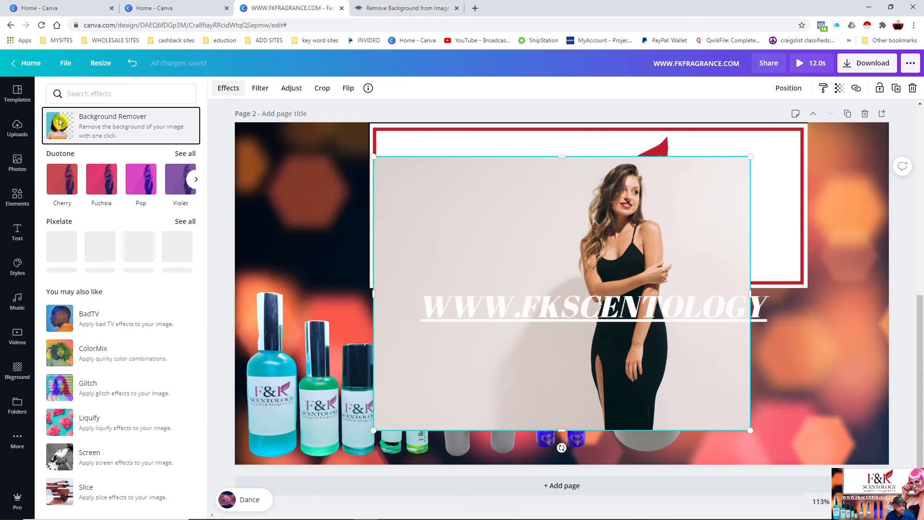
pyautogui.click(59, 123)
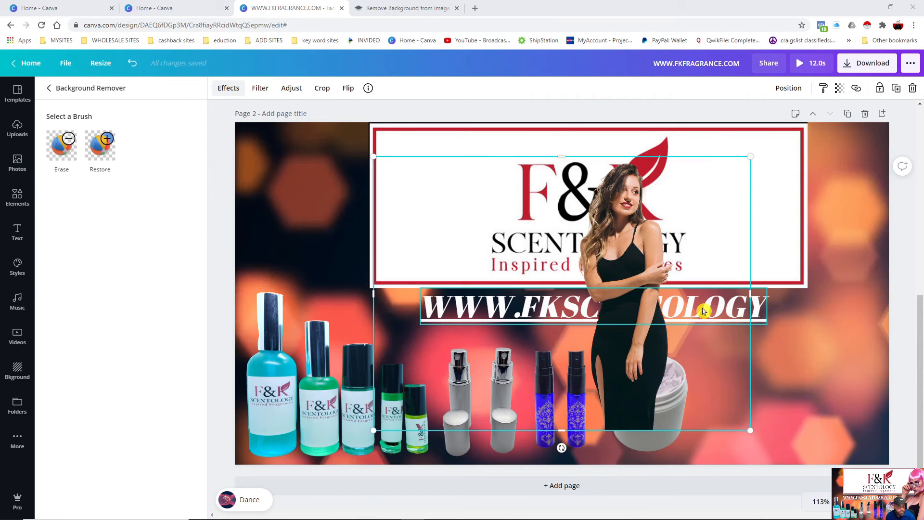
# Step: Enlarge the black-dress woman cutout to about the full page height and place it along the page's right edge
pyautogui.moveTo(692, 254); pyautogui.dragTo(864, 282)
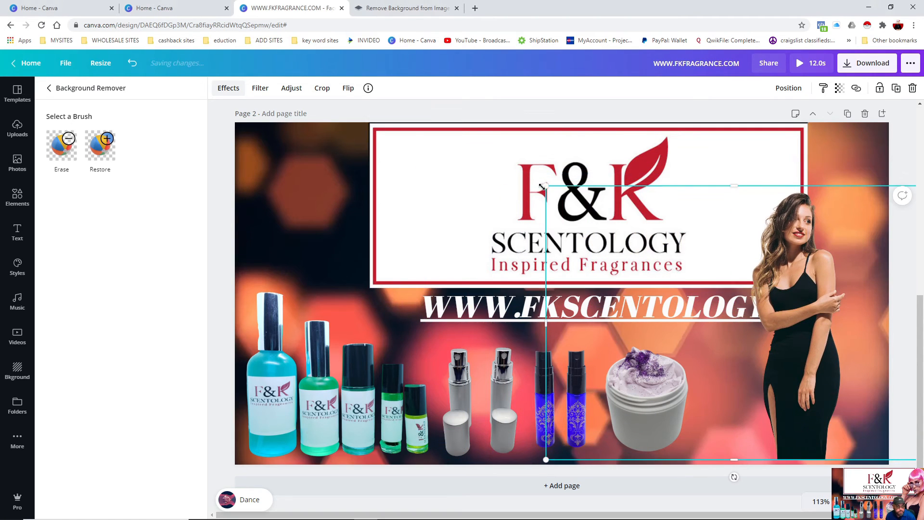
pyautogui.moveTo(532, 173); pyautogui.dragTo(440, 103)
pyautogui.moveTo(719, 253)
pyautogui.mouseDown()
pyautogui.moveTo(728, 257)
pyautogui.moveTo(725, 248)
pyautogui.mouseUp()
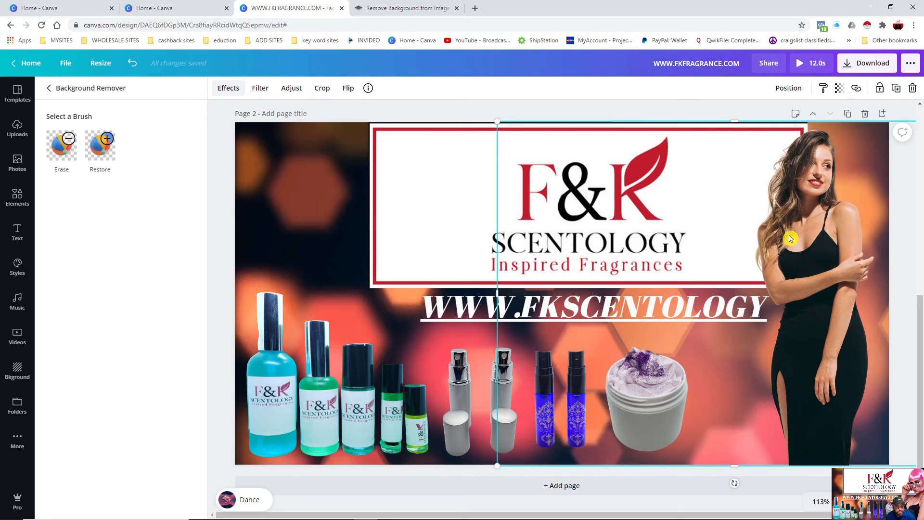
# Step: Swap sides on page 2, placing the black-dress woman along the left edge and the F&K bottles at lower right beside the cream jar
pyautogui.moveTo(827, 279); pyautogui.dragTo(281, 250)
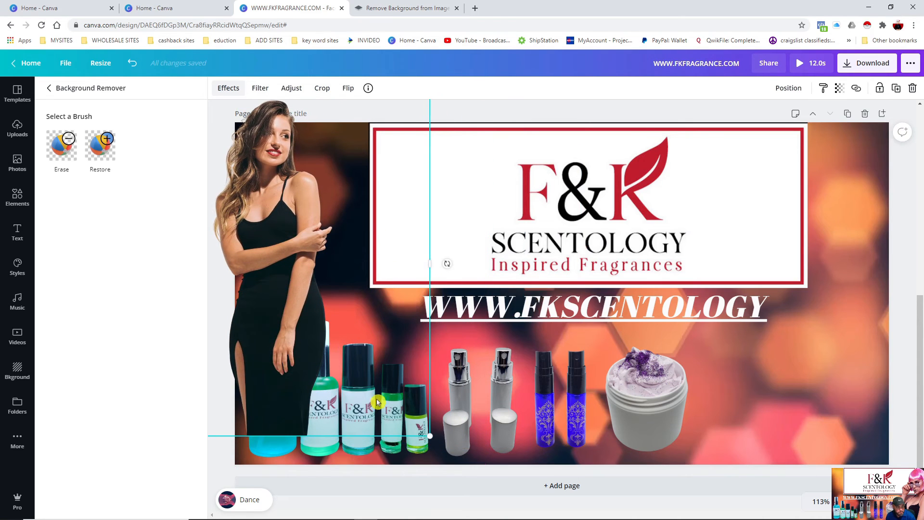
pyautogui.moveTo(347, 308); pyautogui.dragTo(339, 233)
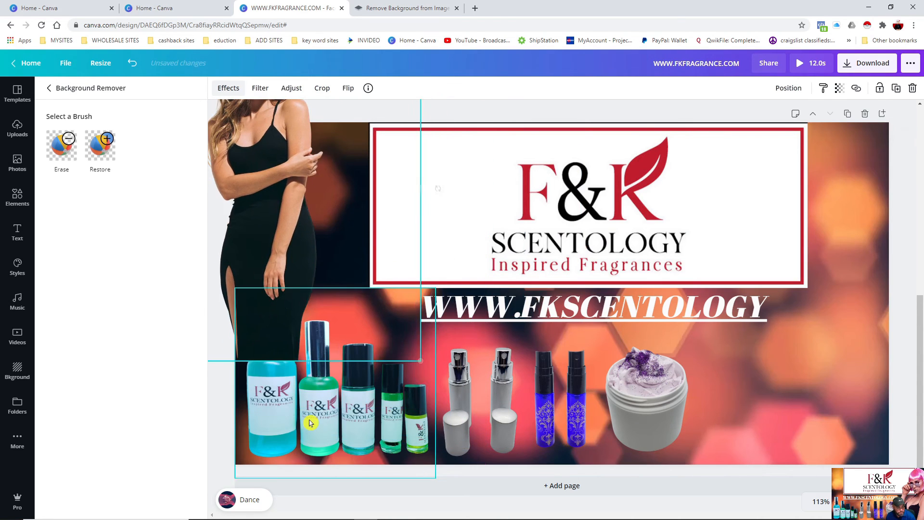
pyautogui.moveTo(305, 432); pyautogui.dragTo(764, 416)
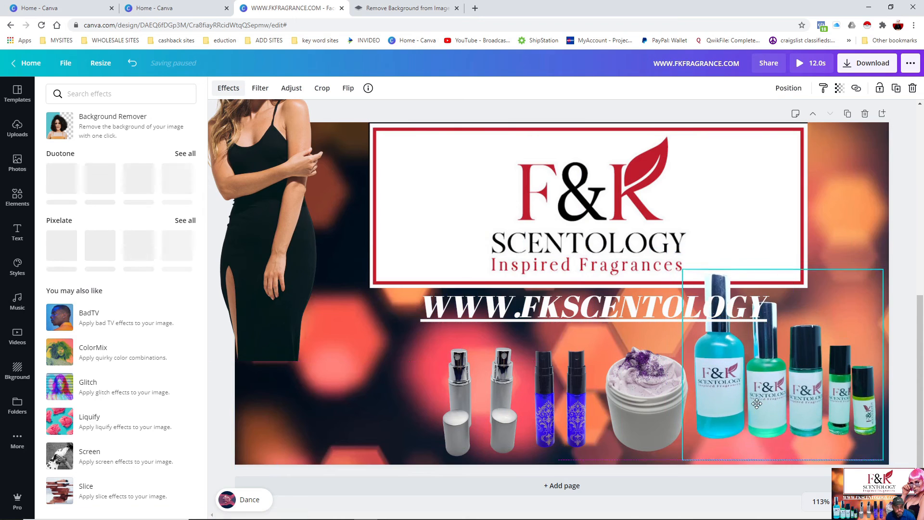
pyautogui.moveTo(288, 225); pyautogui.dragTo(302, 320)
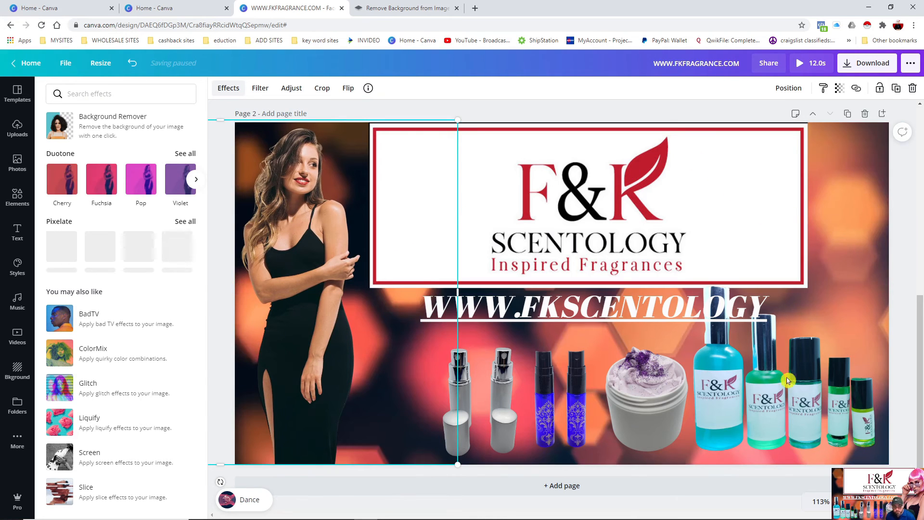
pyautogui.moveTo(757, 399); pyautogui.dragTo(757, 405)
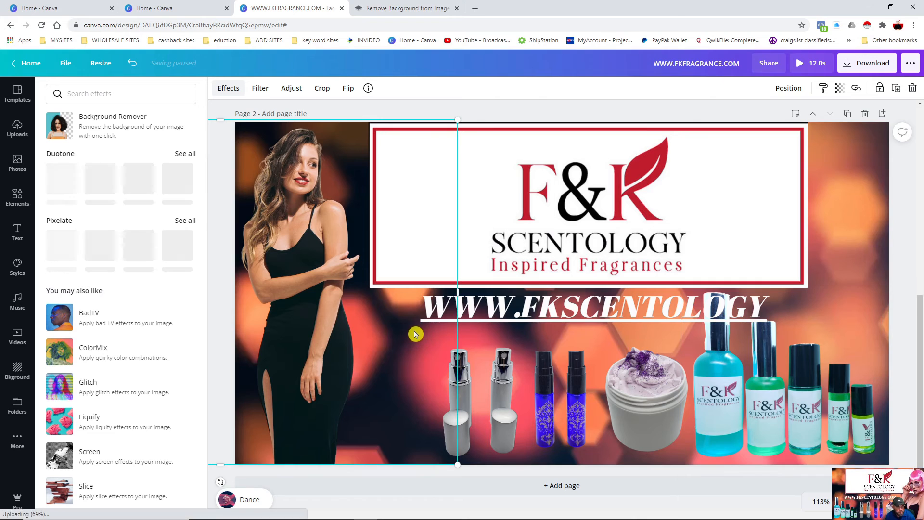
pyautogui.moveTo(575, 300); pyautogui.dragTo(511, 301)
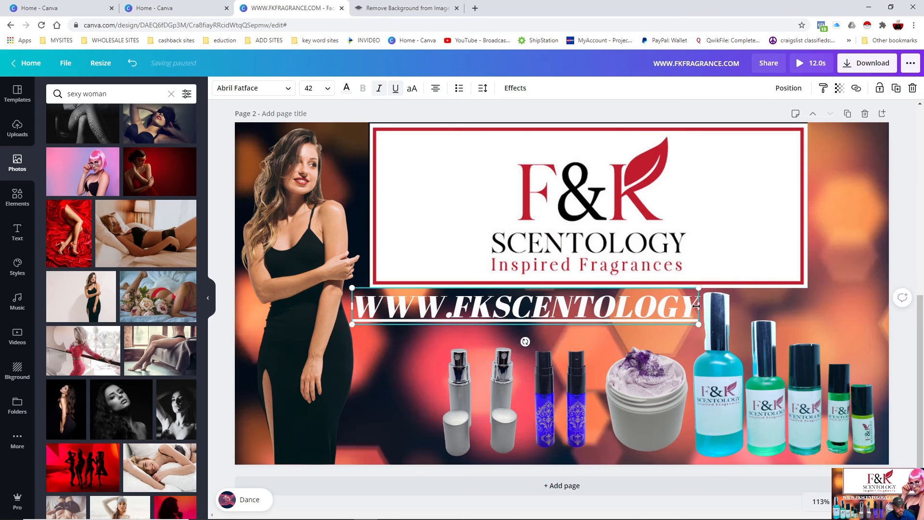
pyautogui.moveTo(697, 306); pyautogui.dragTo(675, 321)
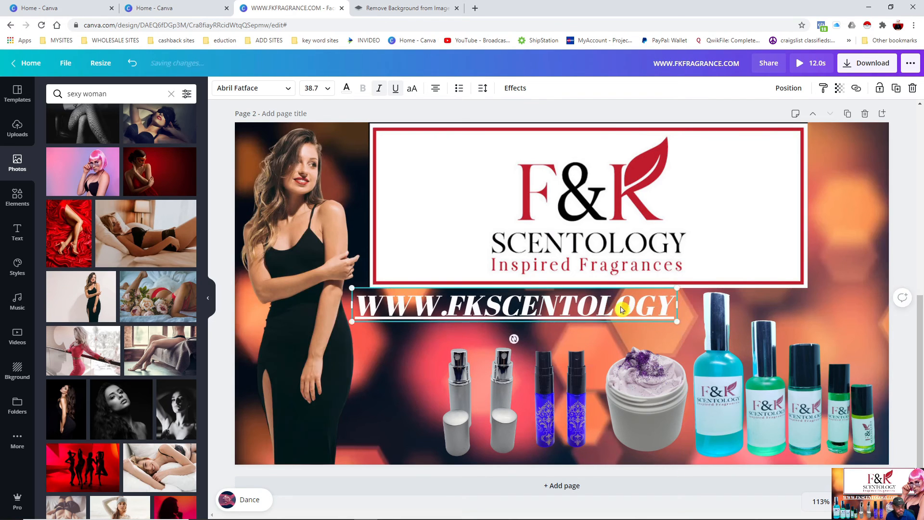
pyautogui.moveTo(624, 307); pyautogui.dragTo(640, 306)
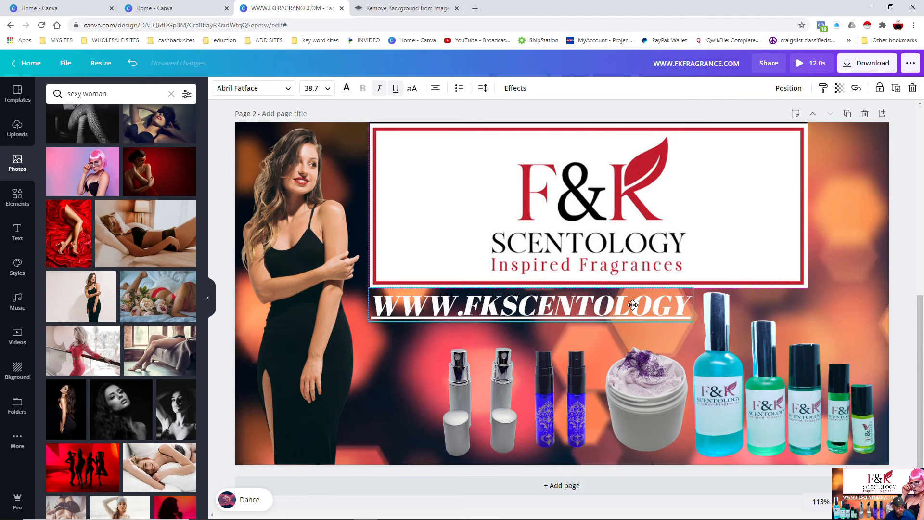
pyautogui.click(848, 282)
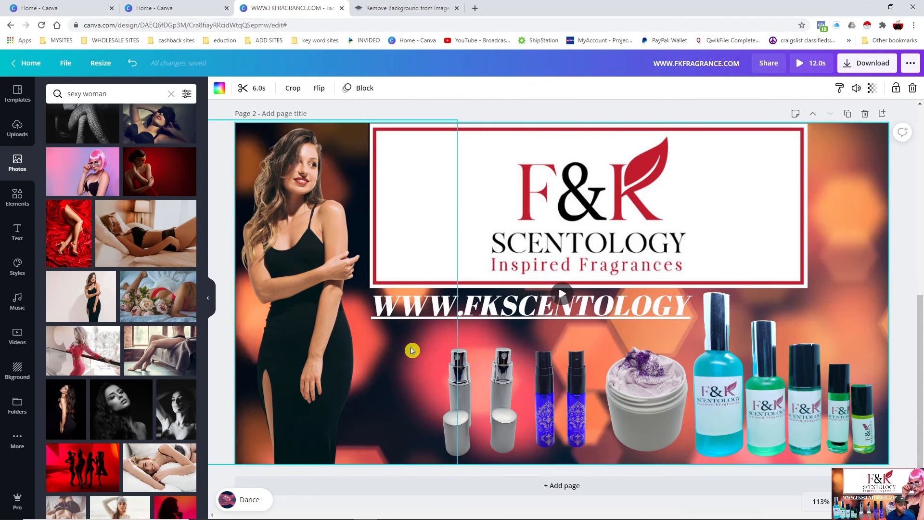
# Step: Compare the two ad pages, play the full video preview, and return to editing
pyautogui.scroll(8, 620, 273)
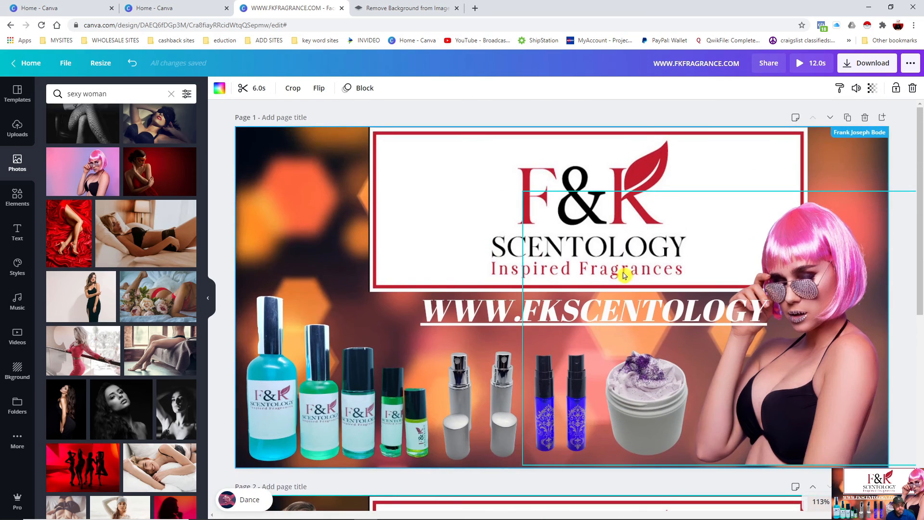
pyautogui.scroll(-3, 620, 272)
pyautogui.scroll(-5, 621, 272)
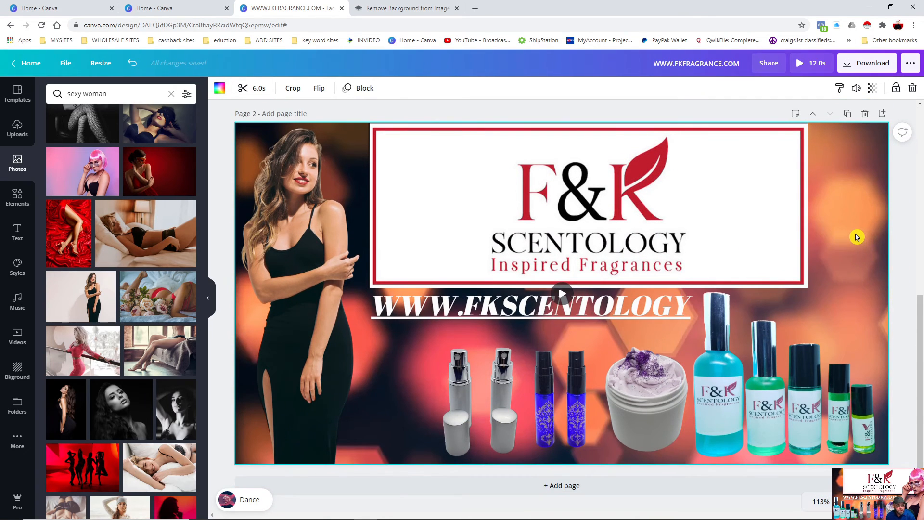
pyautogui.scroll(4, 859, 254)
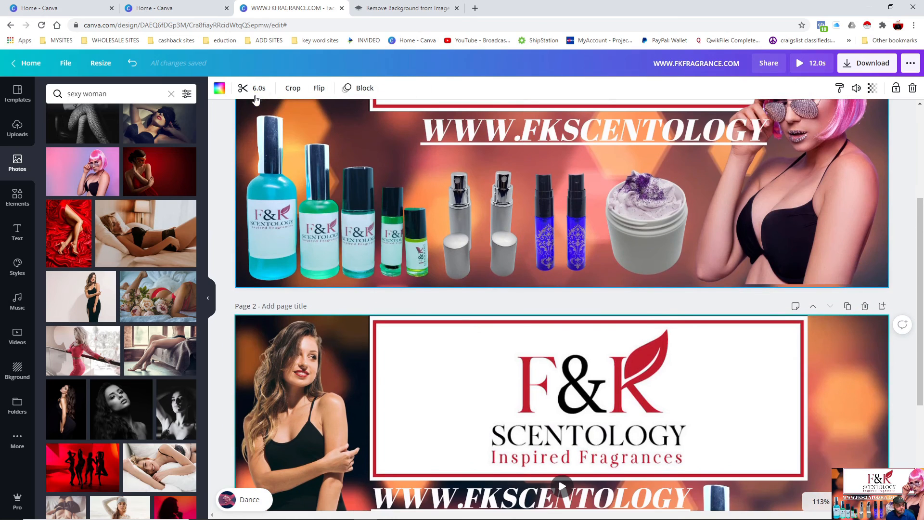
pyautogui.scroll(4, 612, 289)
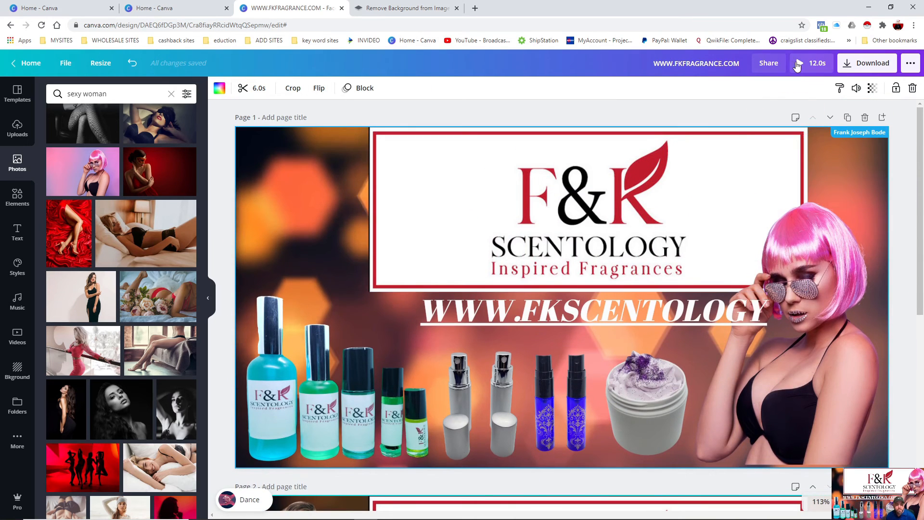
pyautogui.click(797, 65)
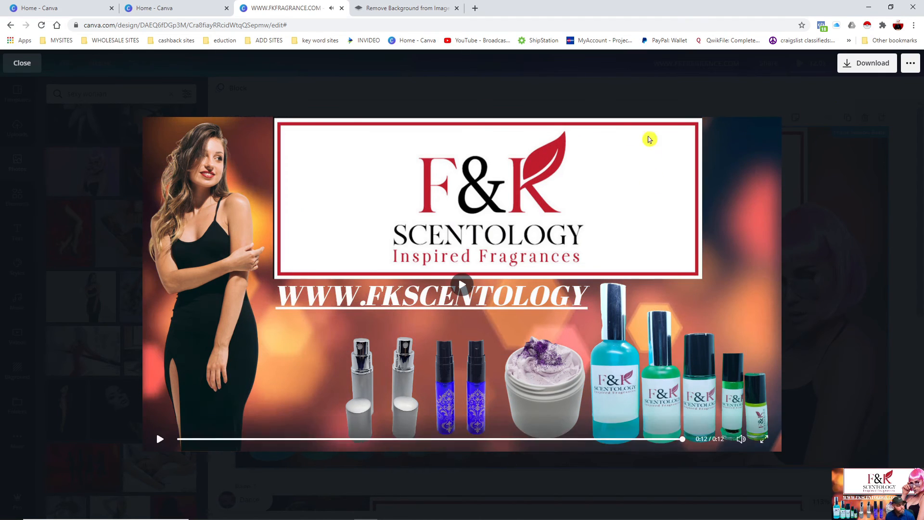
pyautogui.click(21, 68)
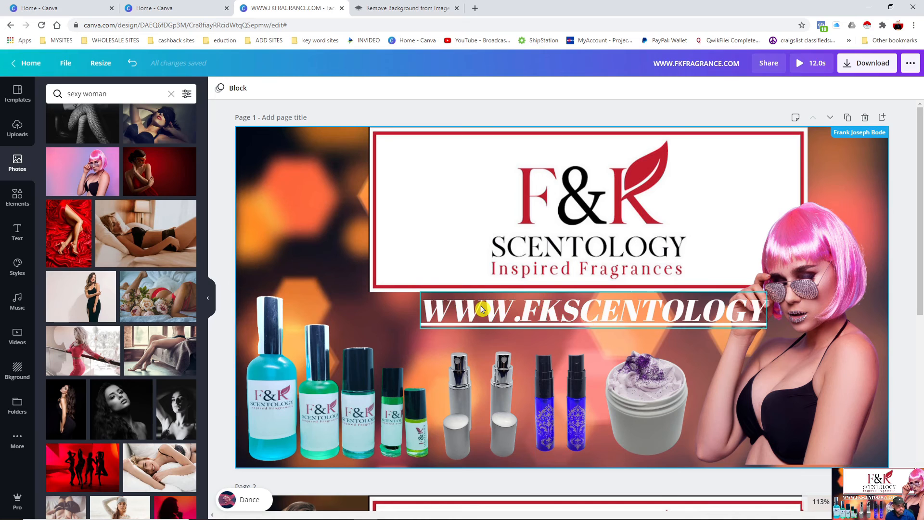
# Step: Try the Breathe, Fade and Pan animations on page 1 and settle on Block
pyautogui.click(465, 311)
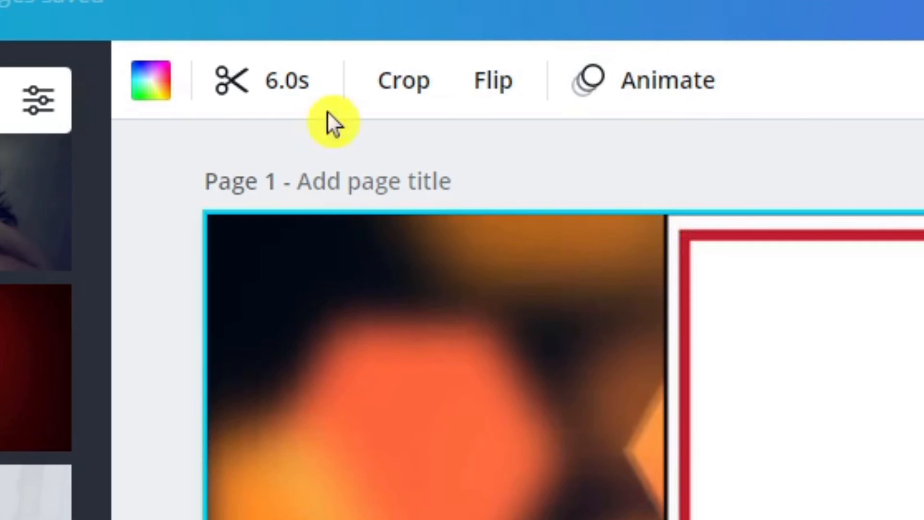
pyautogui.click(657, 94)
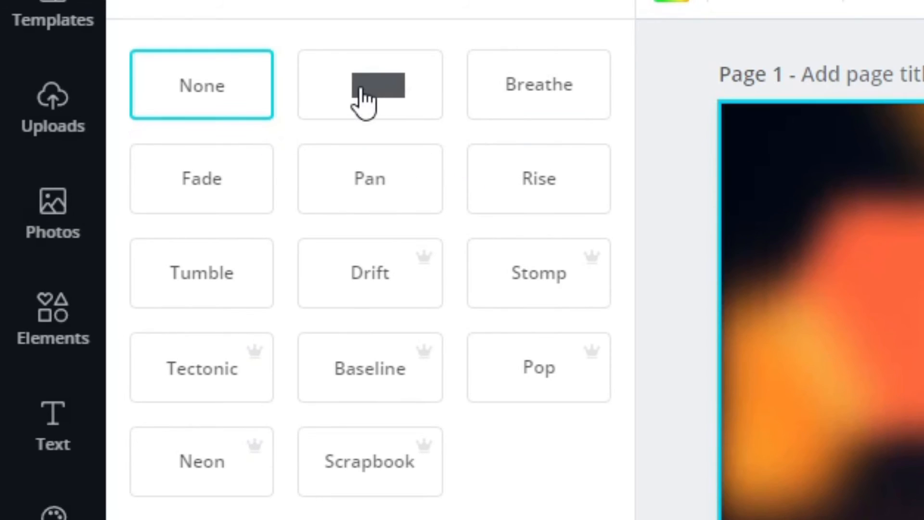
pyautogui.click(363, 101)
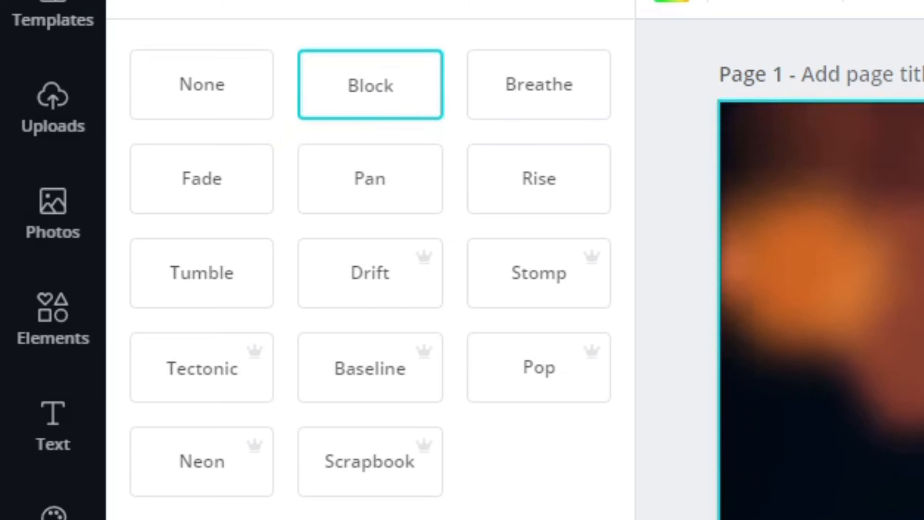
pyautogui.click(567, 93)
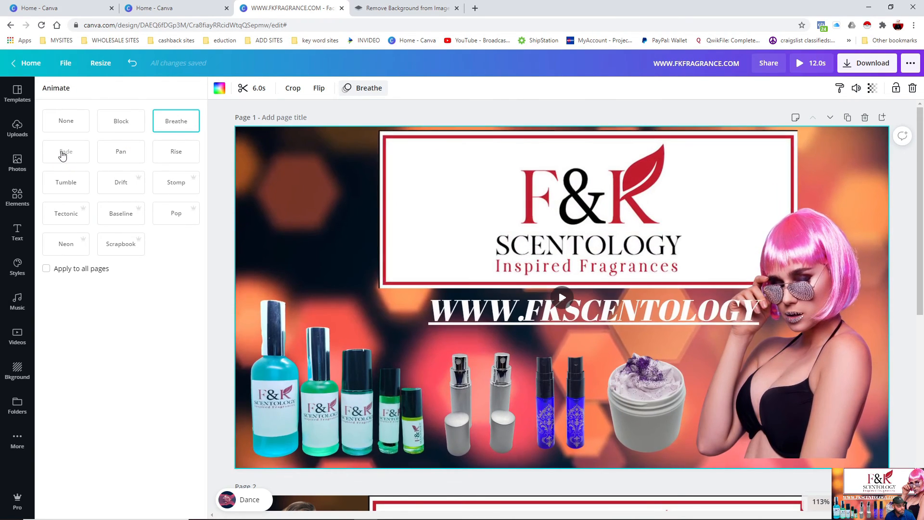
pyautogui.click(63, 153)
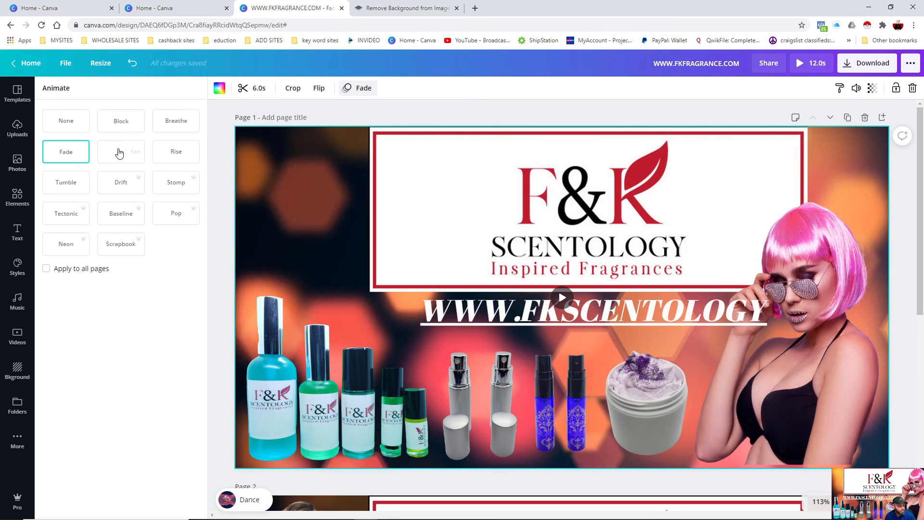
pyautogui.click(119, 153)
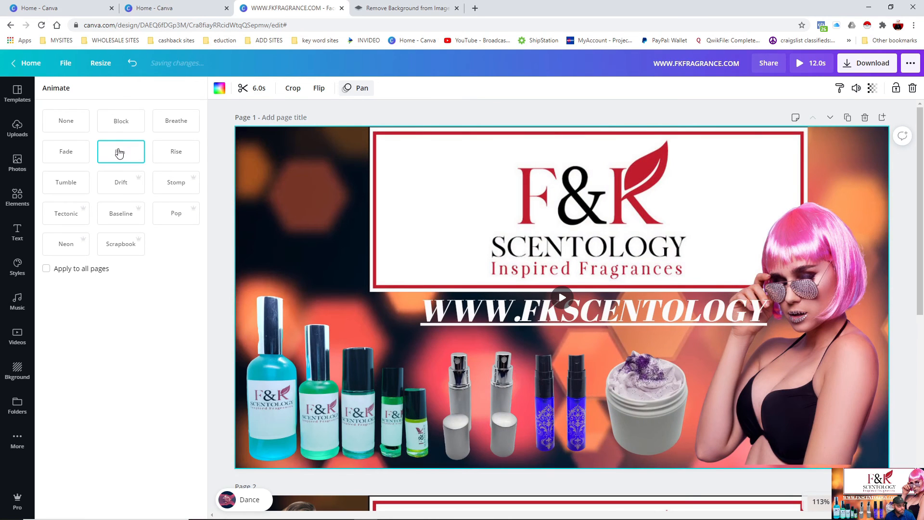
pyautogui.click(118, 126)
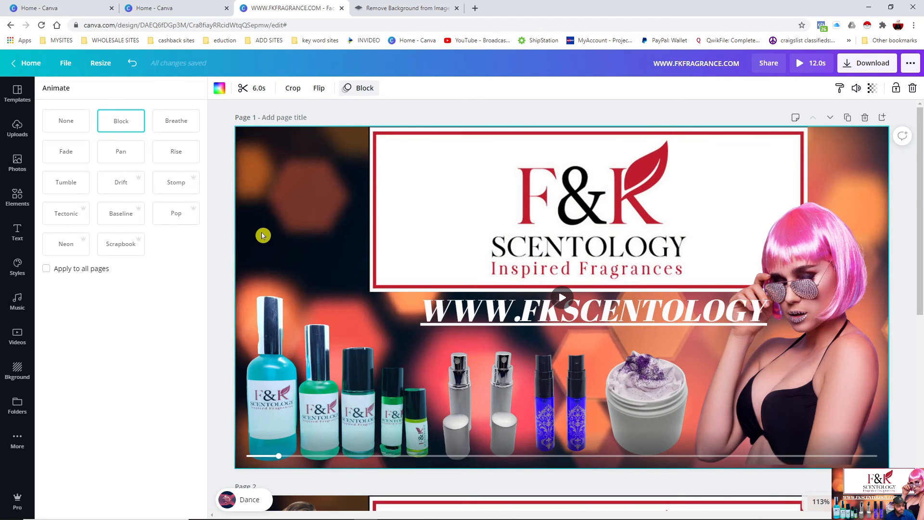
# Step: Set page 2's animation to Fade and compare it with page 1's Block animation
pyautogui.scroll(-7, 262, 235)
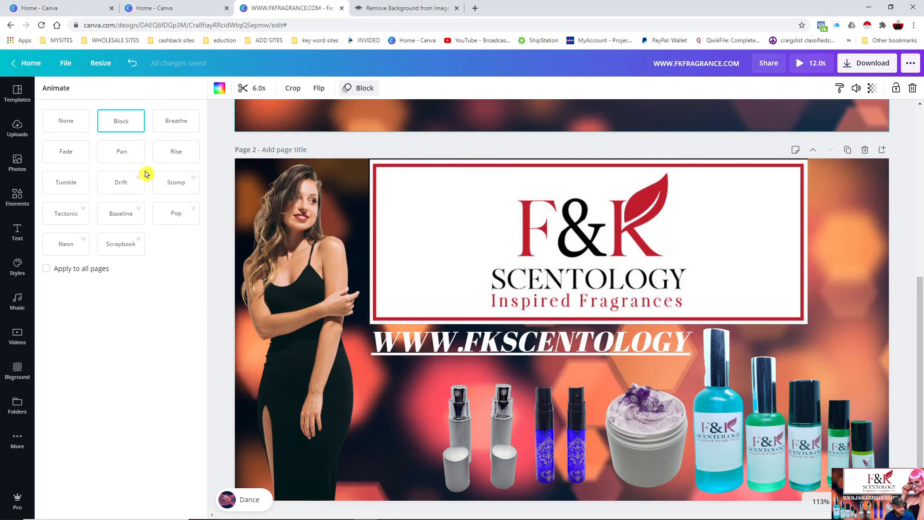
pyautogui.click(397, 389)
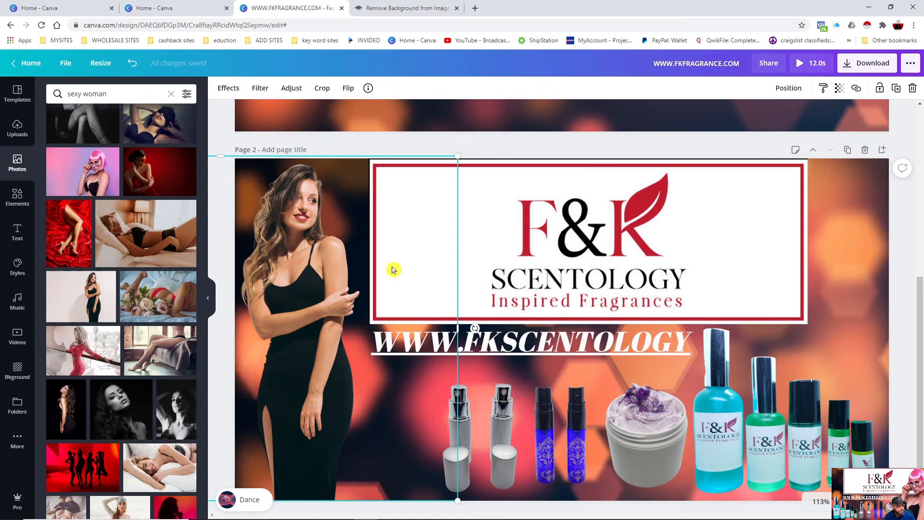
pyautogui.click(844, 255)
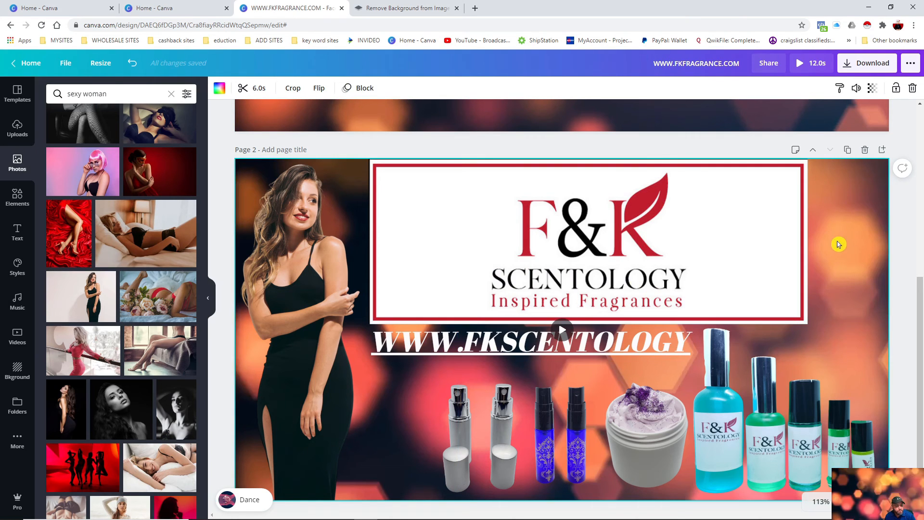
pyautogui.click(360, 87)
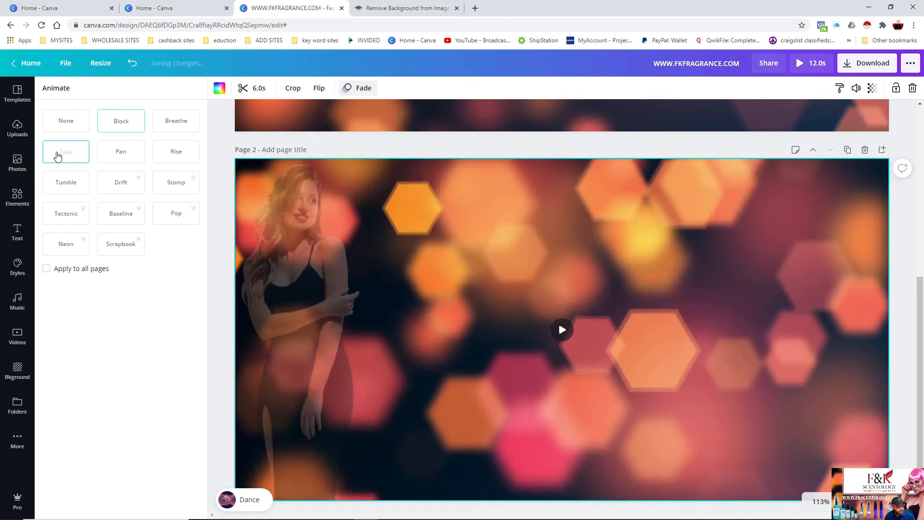
pyautogui.click(58, 155)
pyautogui.scroll(3, 366, 259)
pyautogui.scroll(5, 336, 231)
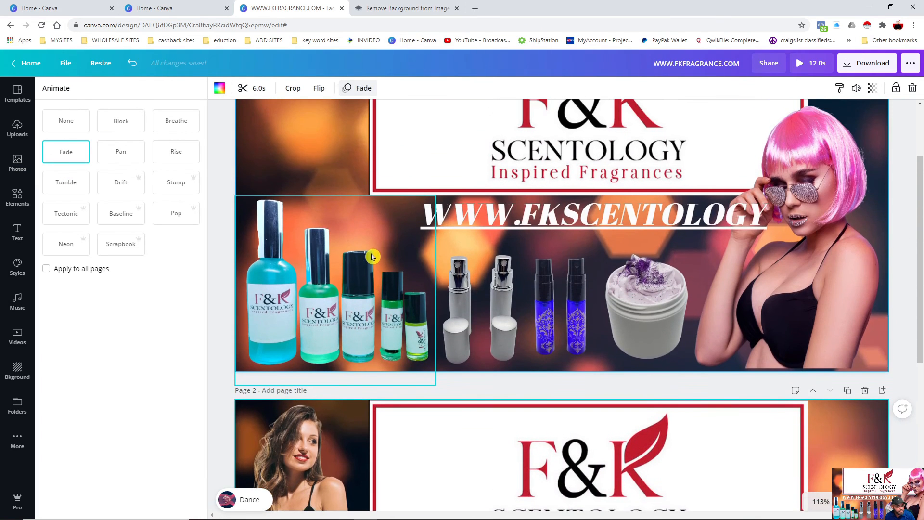
pyautogui.hotkey('ctrl', 'z')
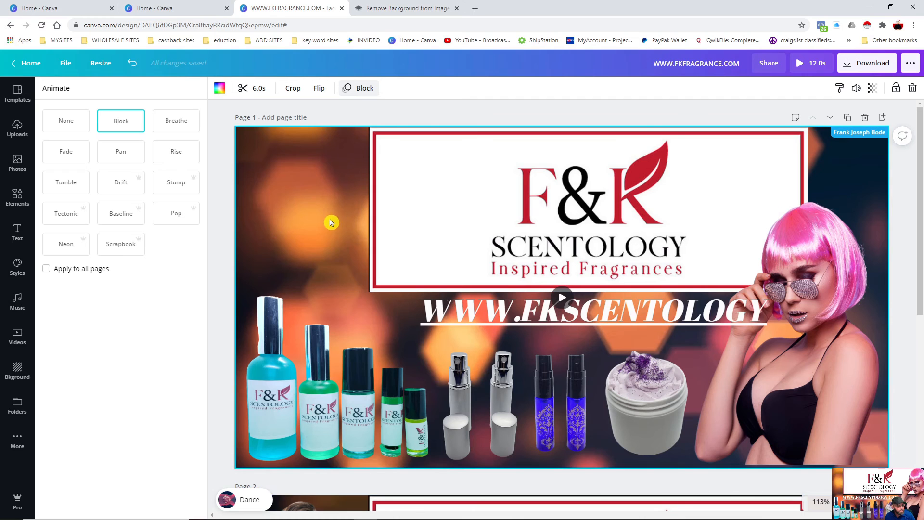
pyautogui.scroll(-7, 331, 223)
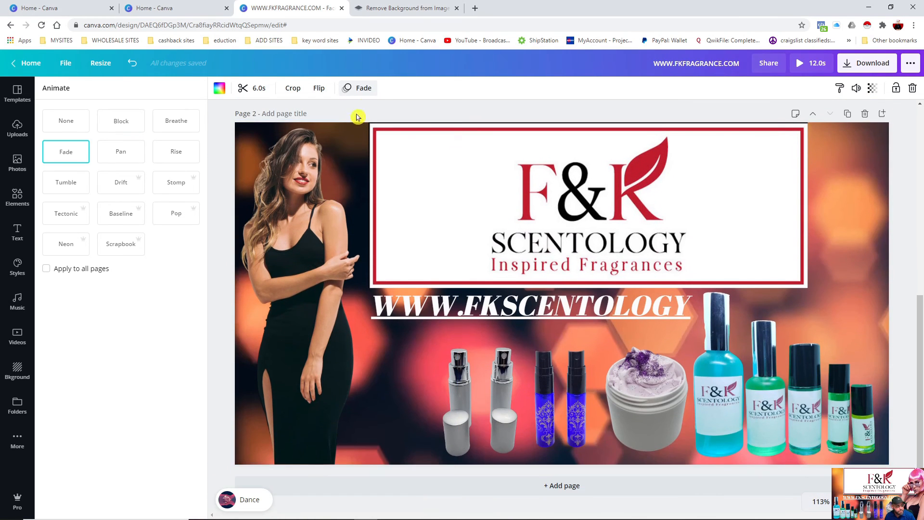
pyautogui.scroll(7, 362, 211)
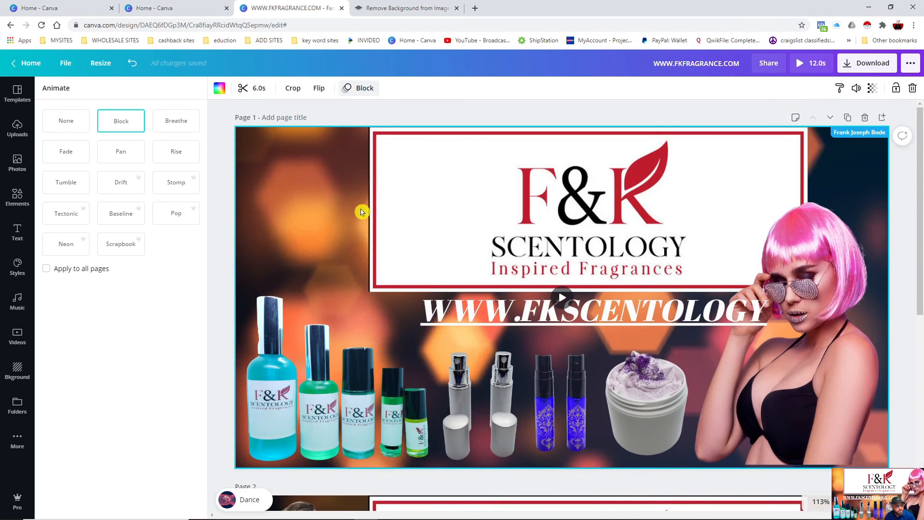
pyautogui.scroll(-6, 281, 167)
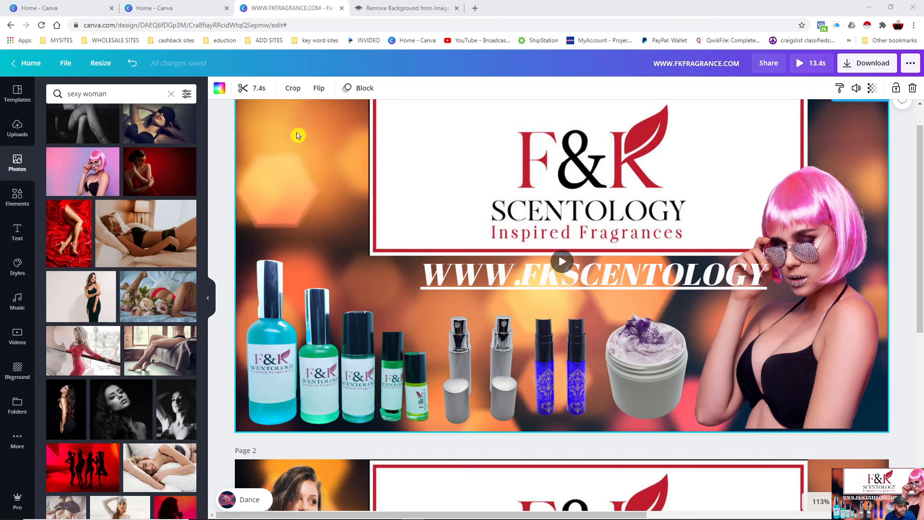
# Step: Trim page 1's background video to 5.0 seconds
pyautogui.scroll(-7, 312, 167)
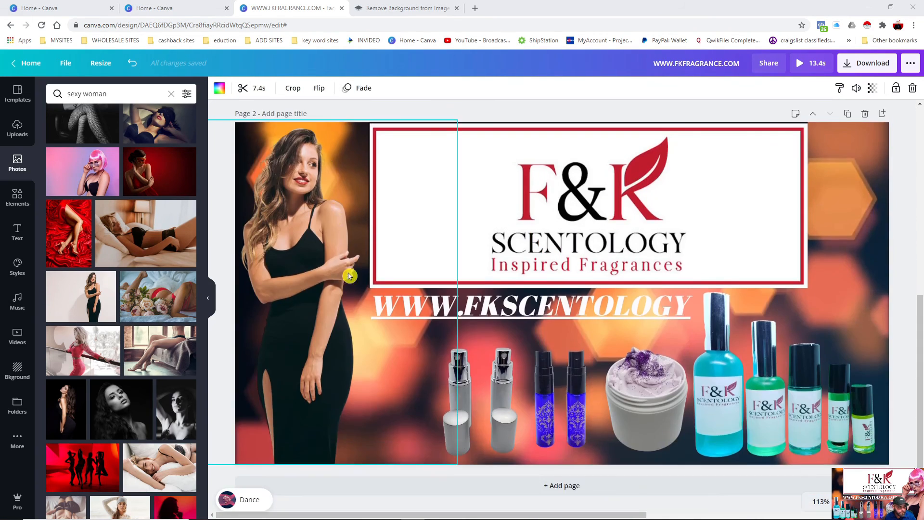
pyautogui.scroll(7, 370, 318)
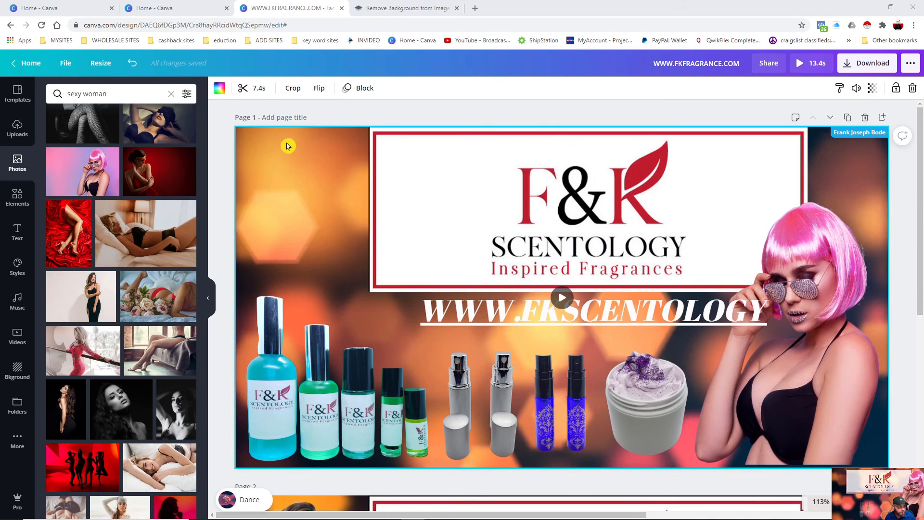
pyautogui.click(255, 91)
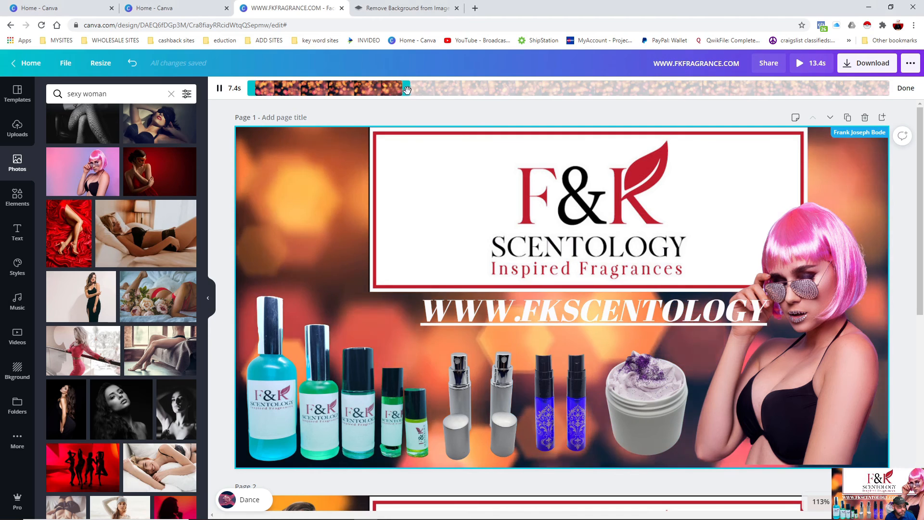
pyautogui.moveTo(411, 90); pyautogui.dragTo(355, 88)
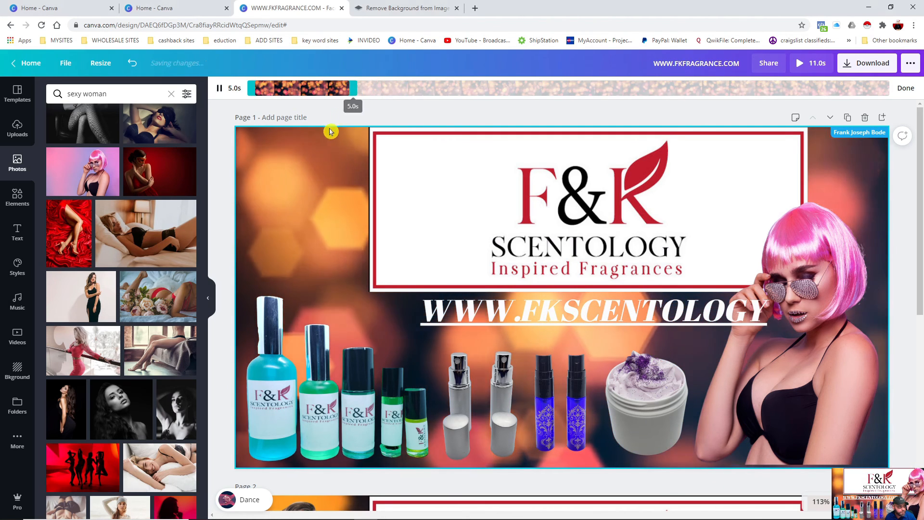
pyautogui.click(905, 91)
# Step: Extend page 2's background video to 6.5 seconds
pyautogui.scroll(-5, 291, 207)
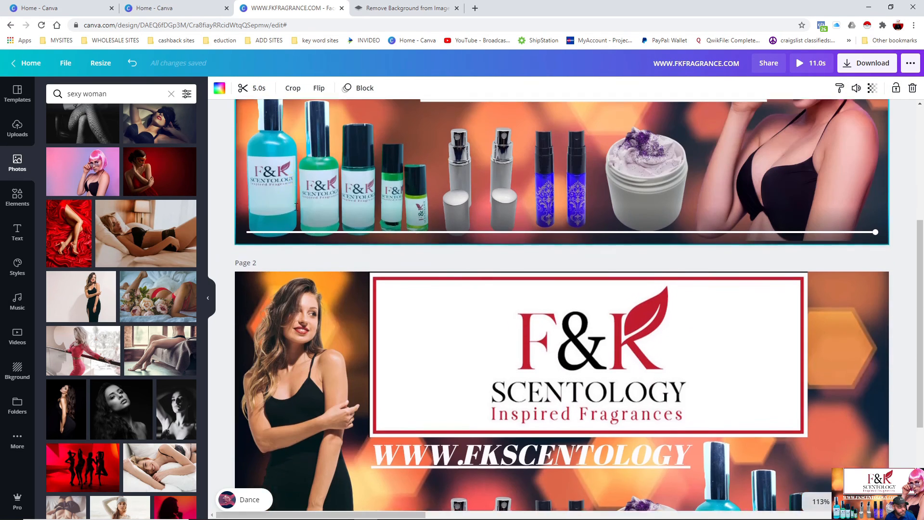
pyautogui.scroll(-3, 296, 206)
pyautogui.click(327, 256)
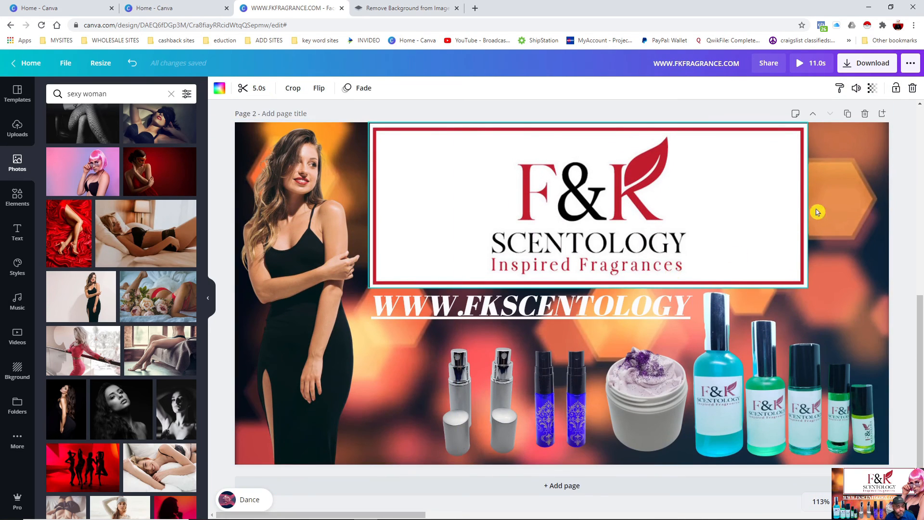
pyautogui.click(861, 198)
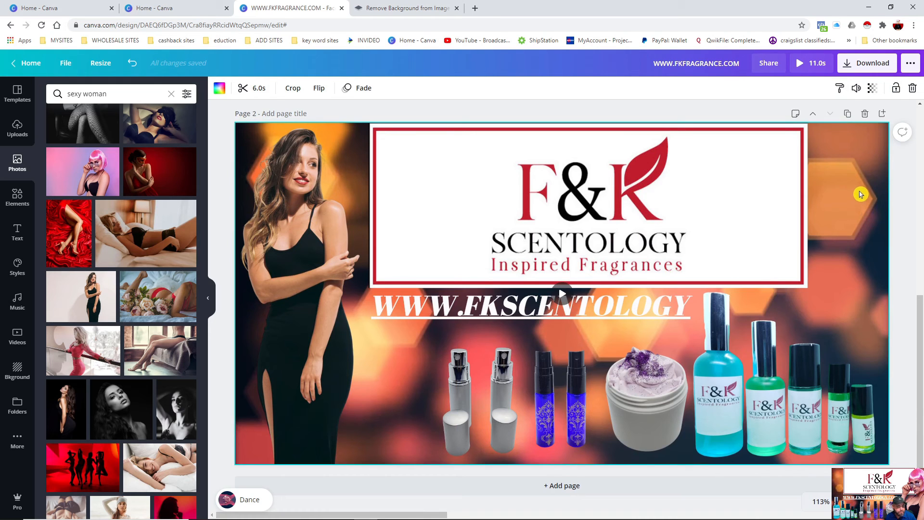
pyautogui.click(258, 89)
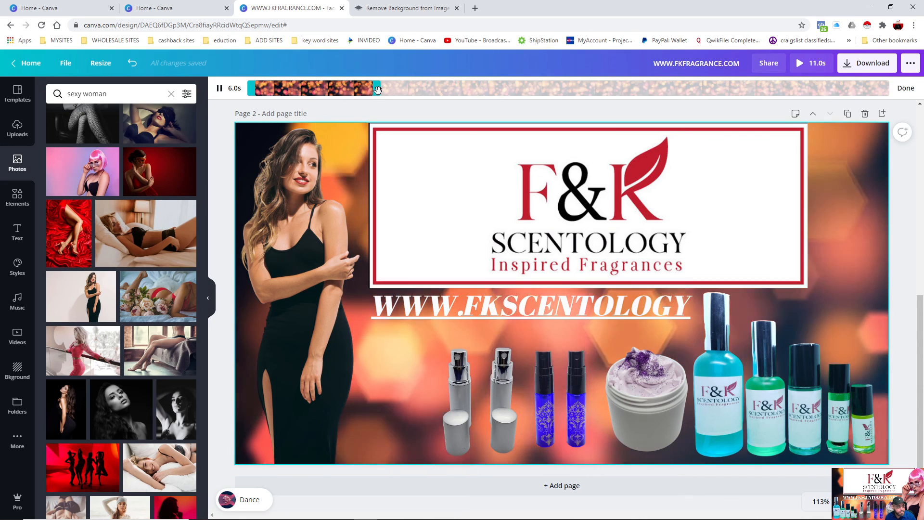
pyautogui.moveTo(378, 90); pyautogui.dragTo(389, 91)
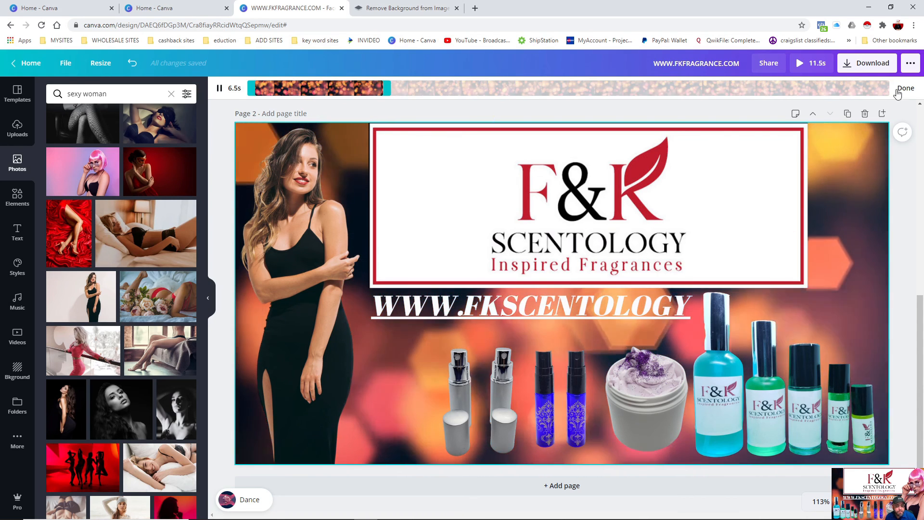
pyautogui.click(905, 89)
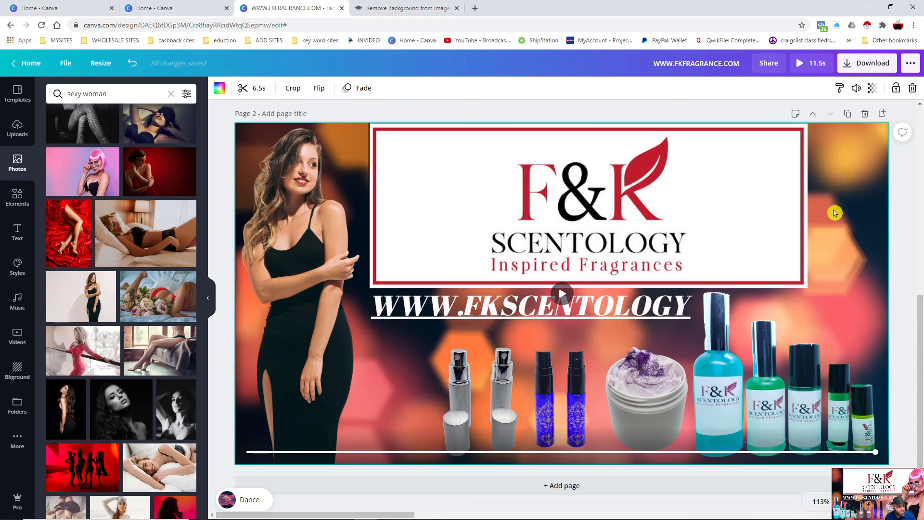
# Step: Review the finished layouts, clip durations and animations of page 1 and page 2
pyautogui.scroll(7, 837, 227)
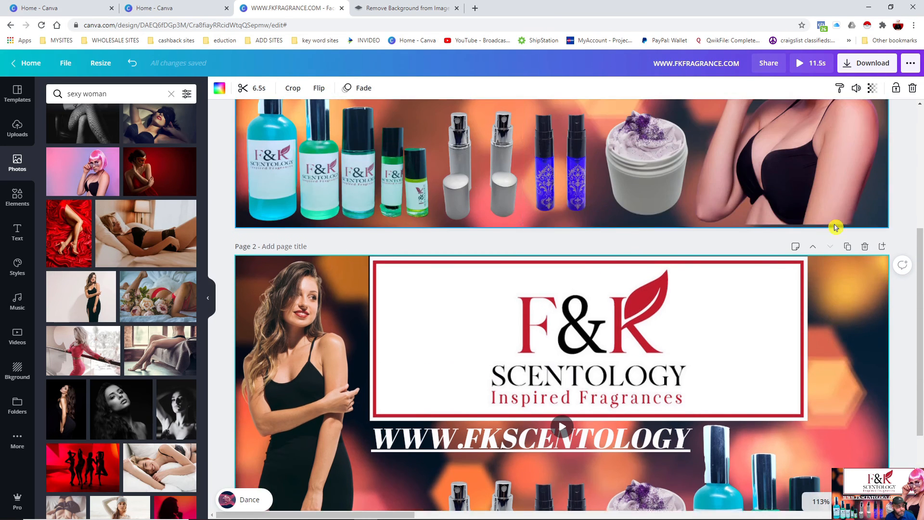
pyautogui.click(299, 181)
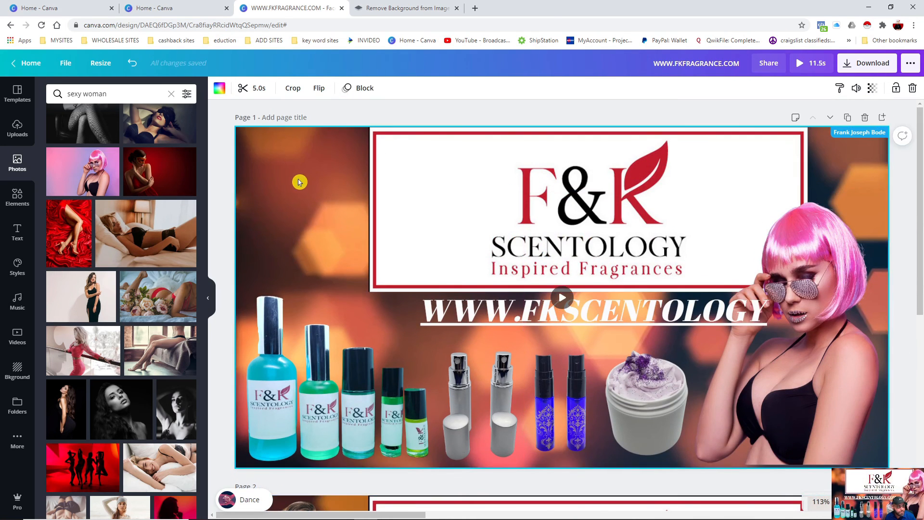
pyautogui.click(306, 211)
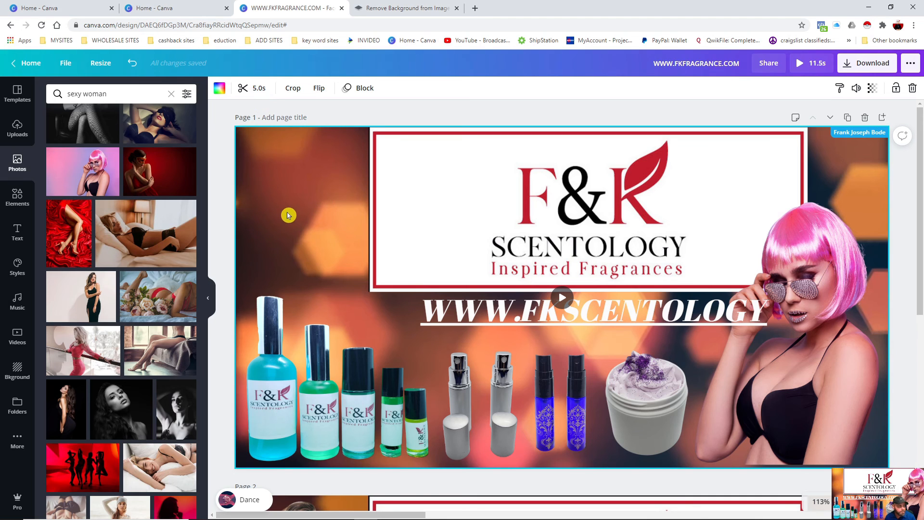
pyautogui.scroll(-8, 299, 229)
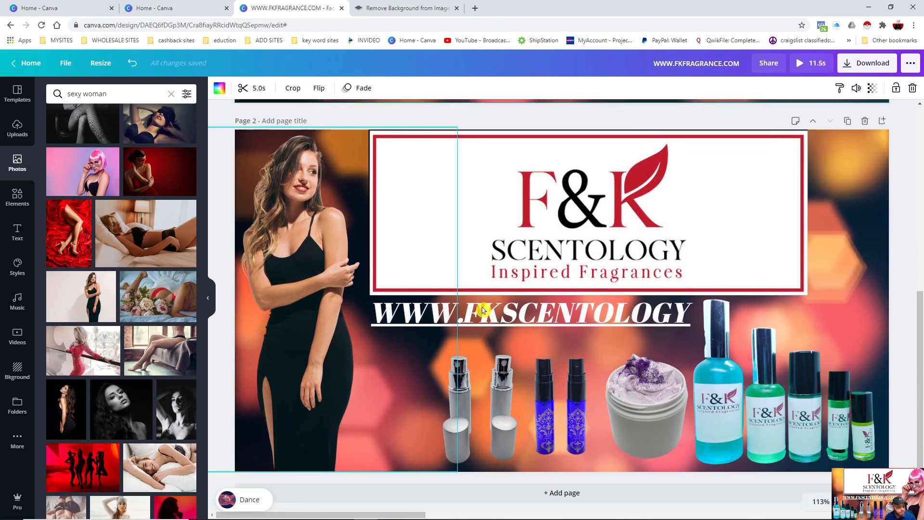
pyautogui.scroll(8, 531, 342)
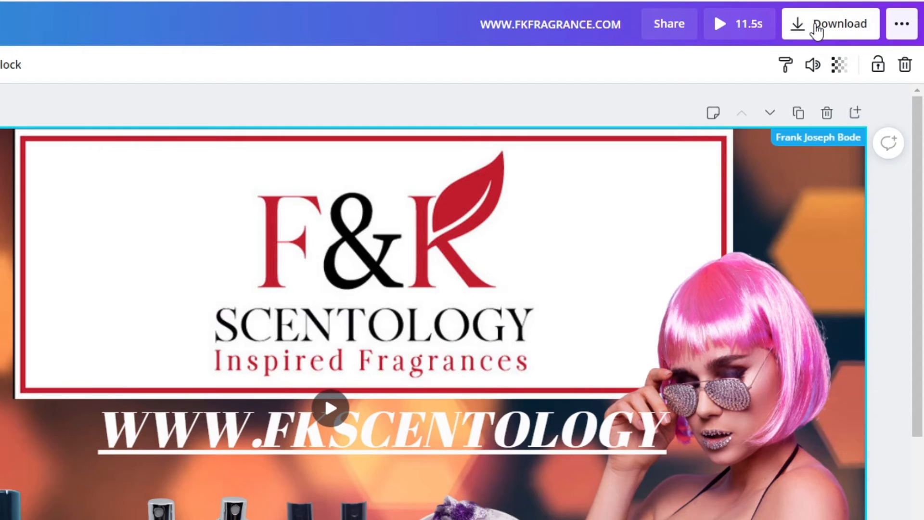
# Step: Try to connect the Facebook account for publishing the design to a Facebook Page, retry once, and abandon the connection
pyautogui.click(902, 27)
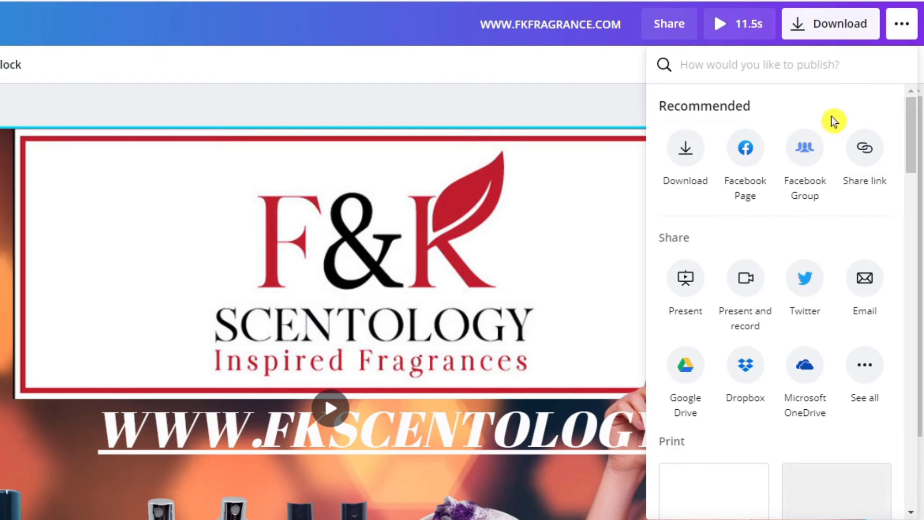
pyautogui.click(744, 153)
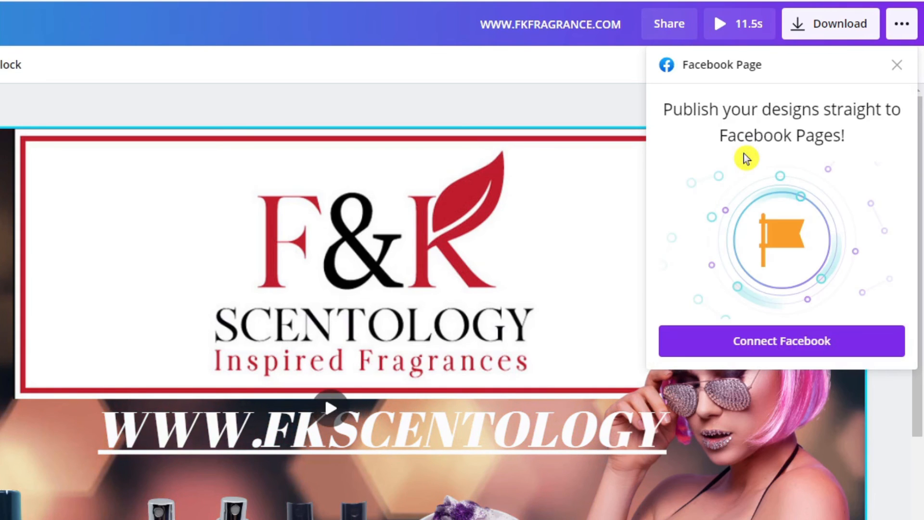
pyautogui.click(762, 355)
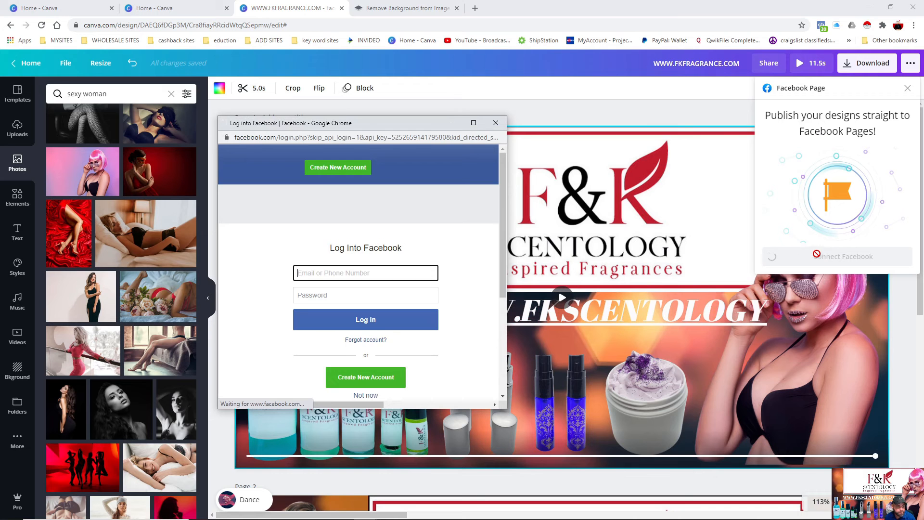
pyautogui.click(19, 453)
pyautogui.click(373, 323)
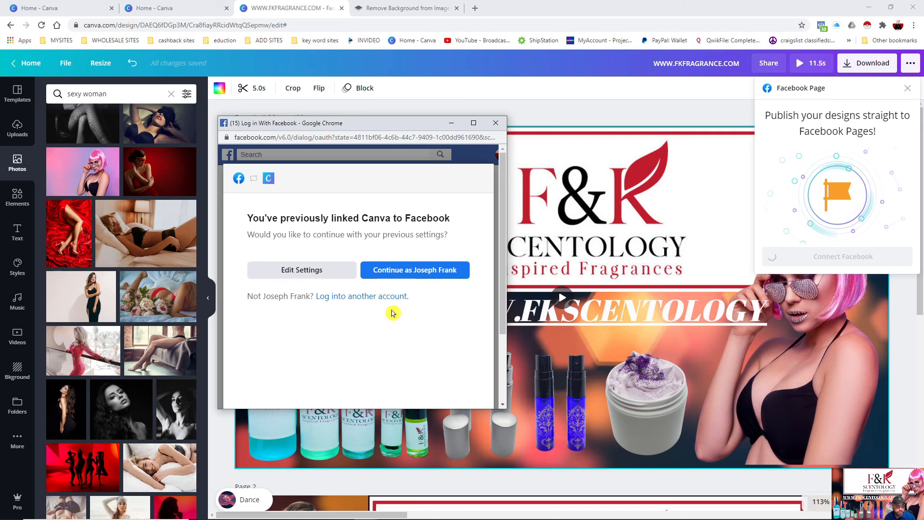
pyautogui.click(413, 272)
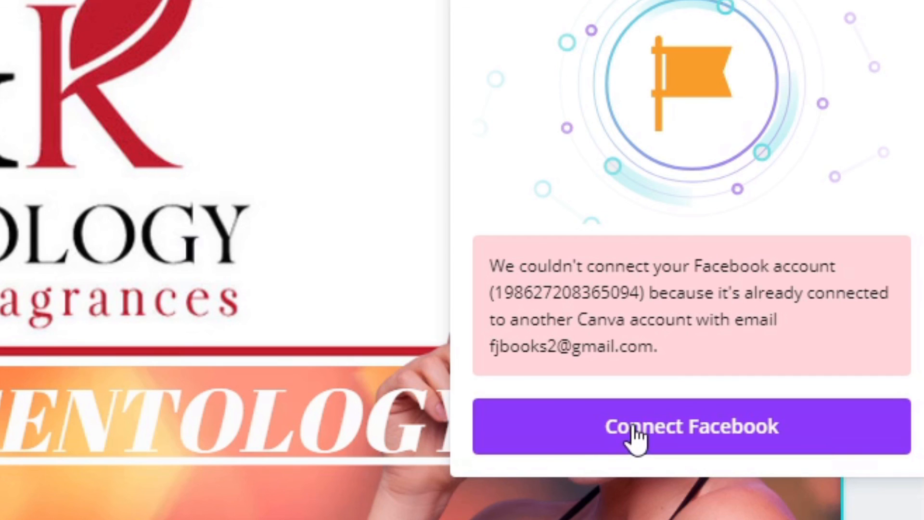
pyautogui.click(588, 438)
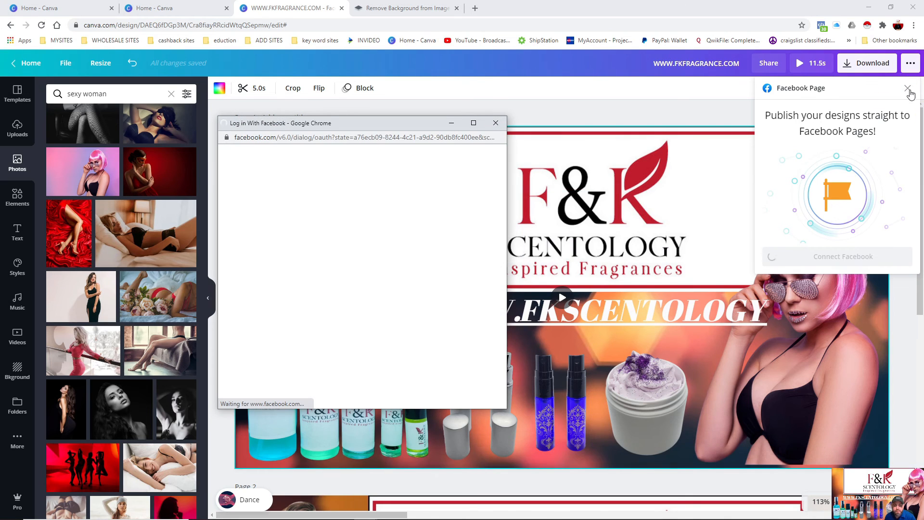
pyautogui.click(907, 88)
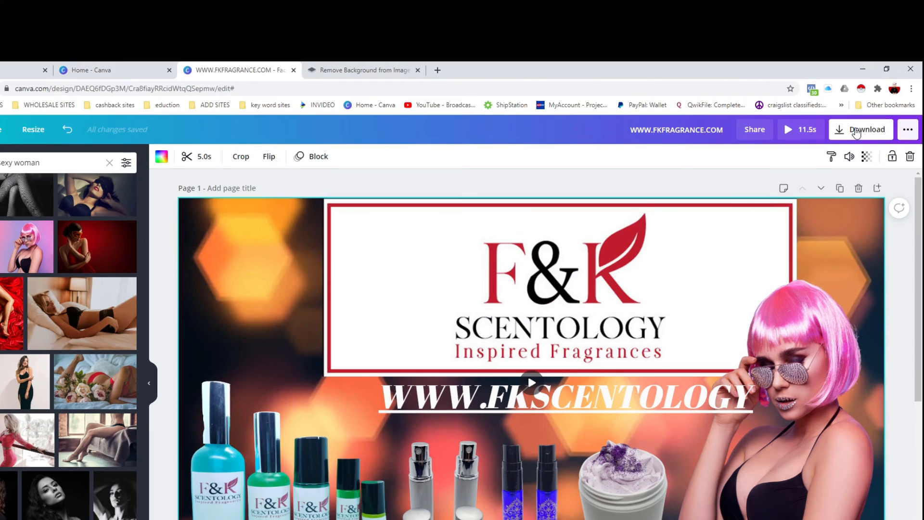
# Step: Review the available download formats for the design and choose MP4 Video as the file type
pyautogui.click(862, 67)
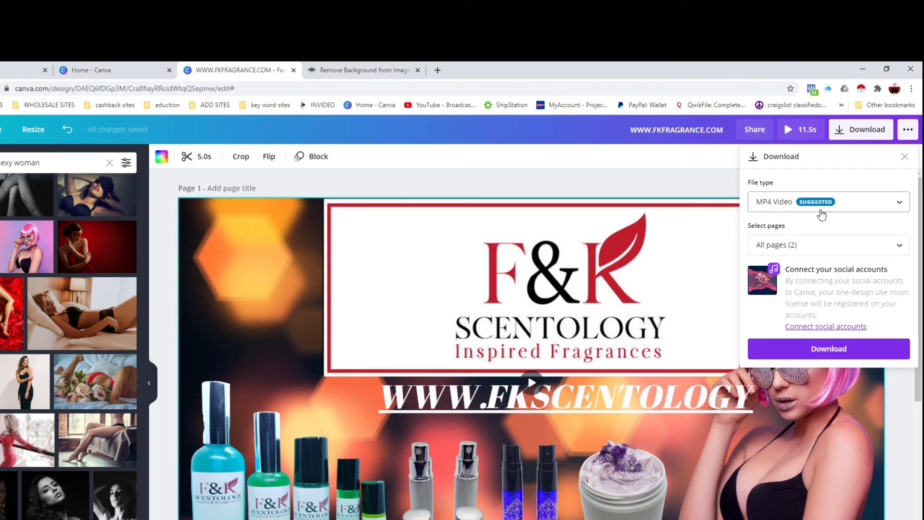
pyautogui.click(899, 206)
pyautogui.scroll(1, 843, 238)
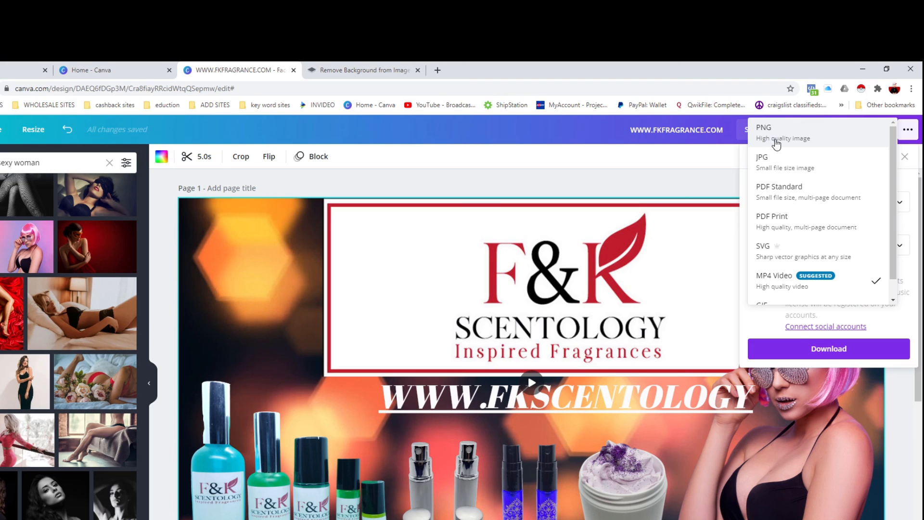
pyautogui.scroll(-1, 796, 158)
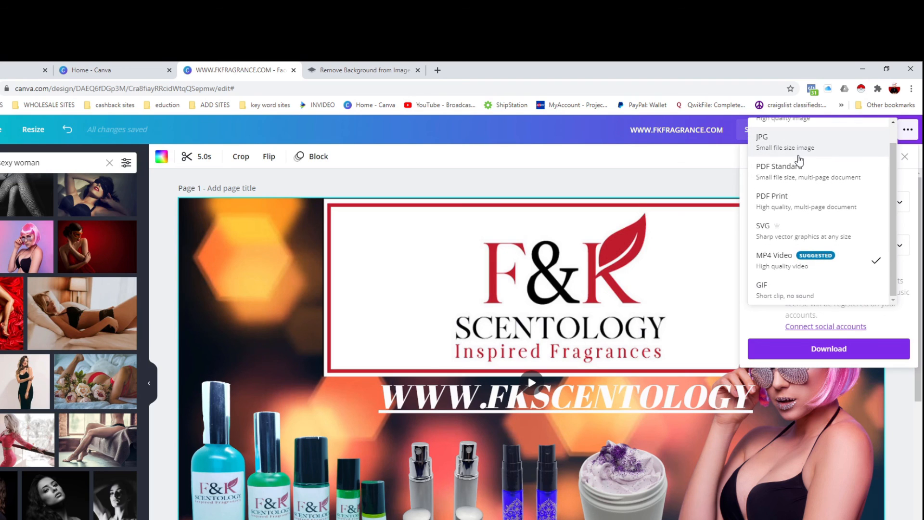
pyautogui.scroll(1, 813, 176)
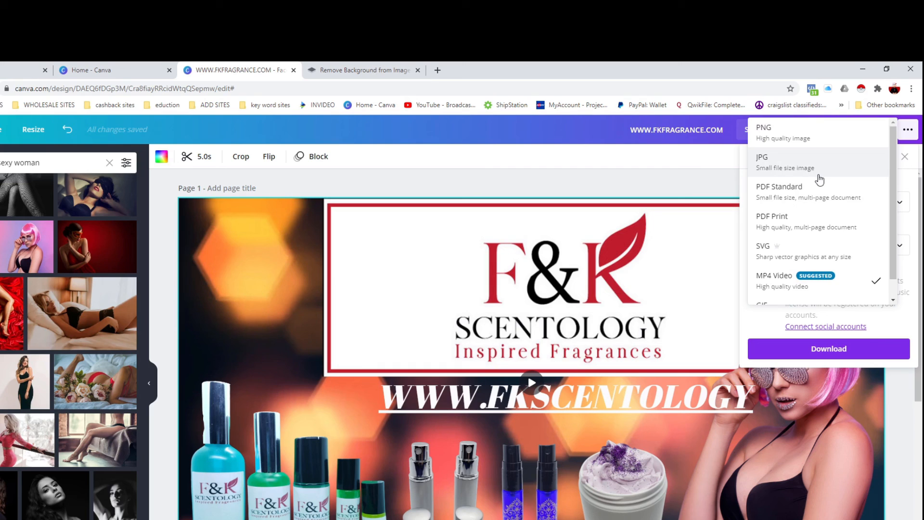
pyautogui.scroll(-1, 819, 178)
pyautogui.scroll(1, 819, 178)
pyautogui.scroll(-1, 819, 178)
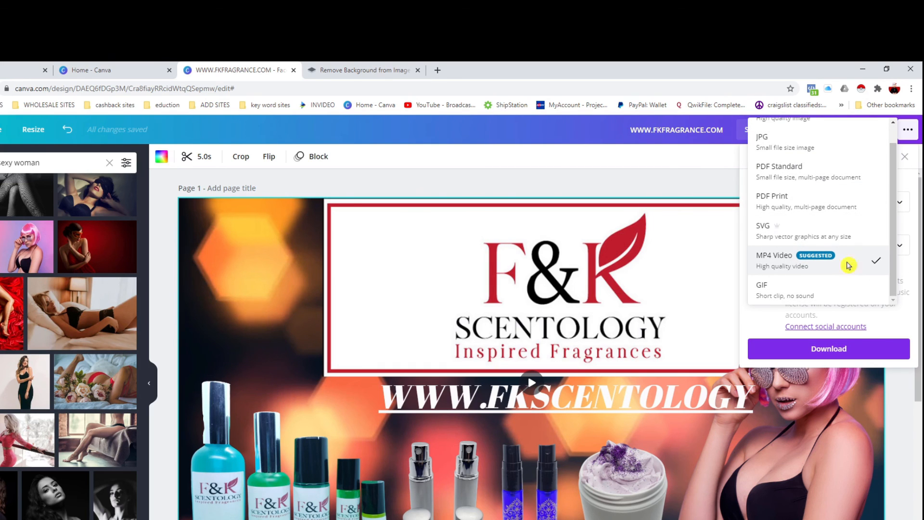
pyautogui.click(848, 265)
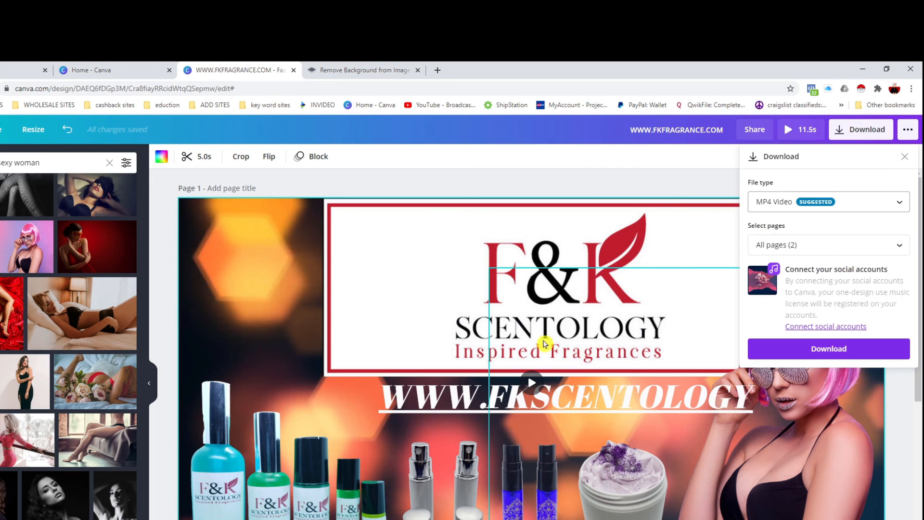
# Step: Include all pages (1–2) in the download and start downloading the video
pyautogui.scroll(-4, 552, 339)
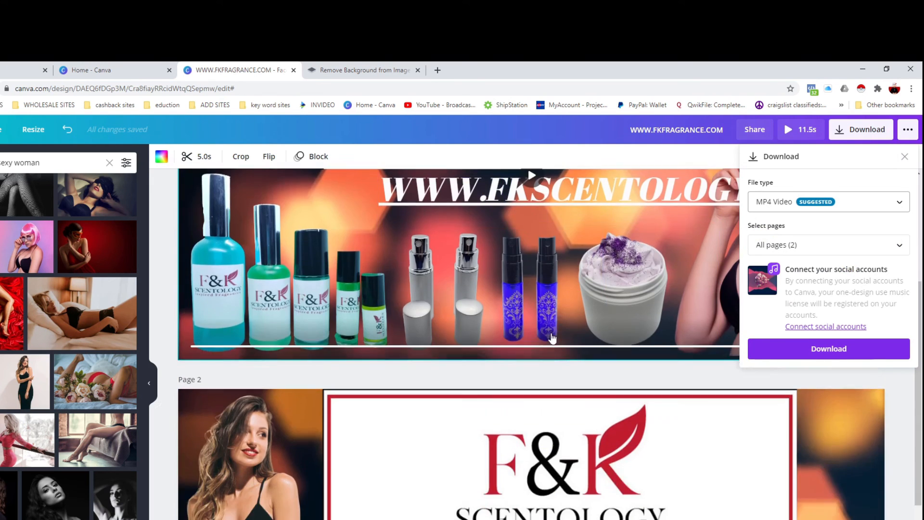
pyautogui.scroll(4, 552, 338)
pyautogui.scroll(-4, 553, 392)
pyautogui.scroll(4, 544, 388)
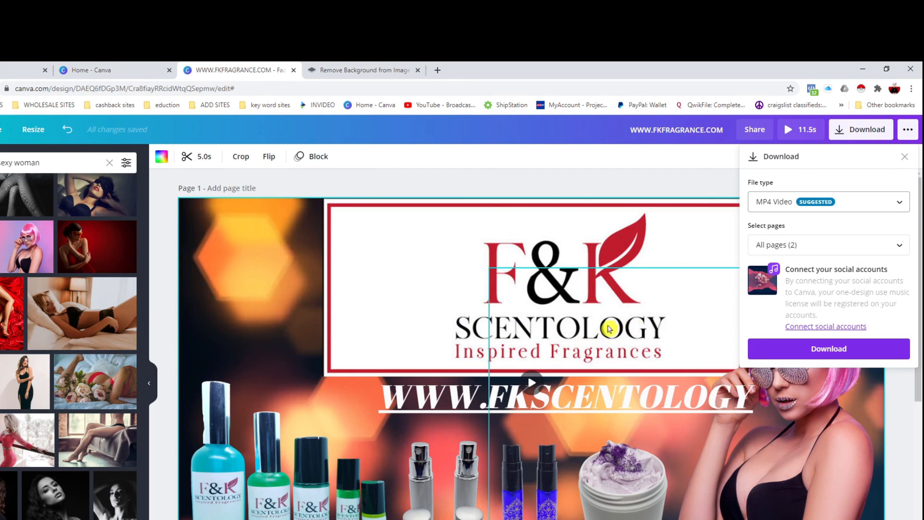
pyautogui.click(900, 246)
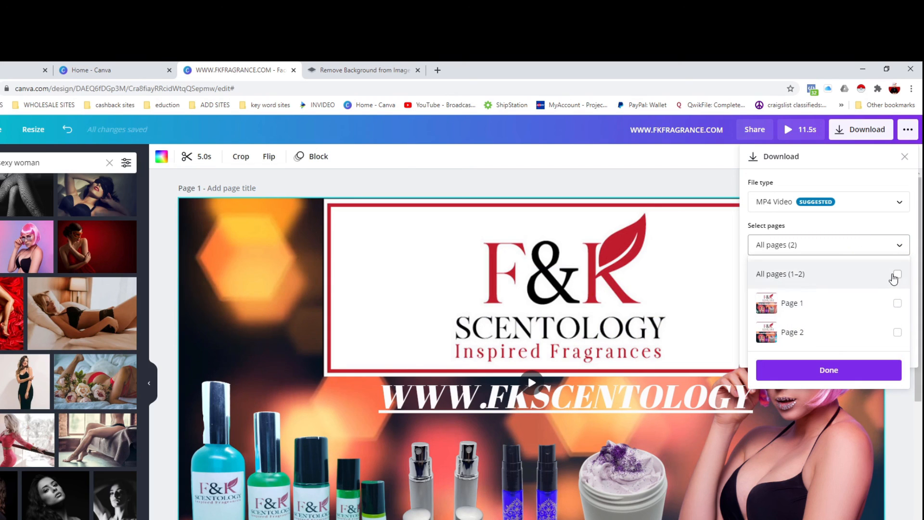
pyautogui.click(897, 274)
pyautogui.click(832, 363)
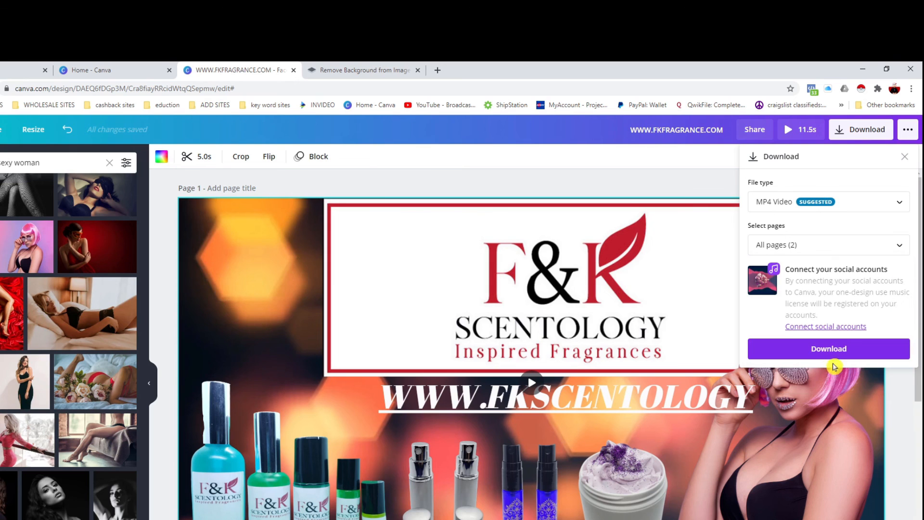
pyautogui.click(821, 351)
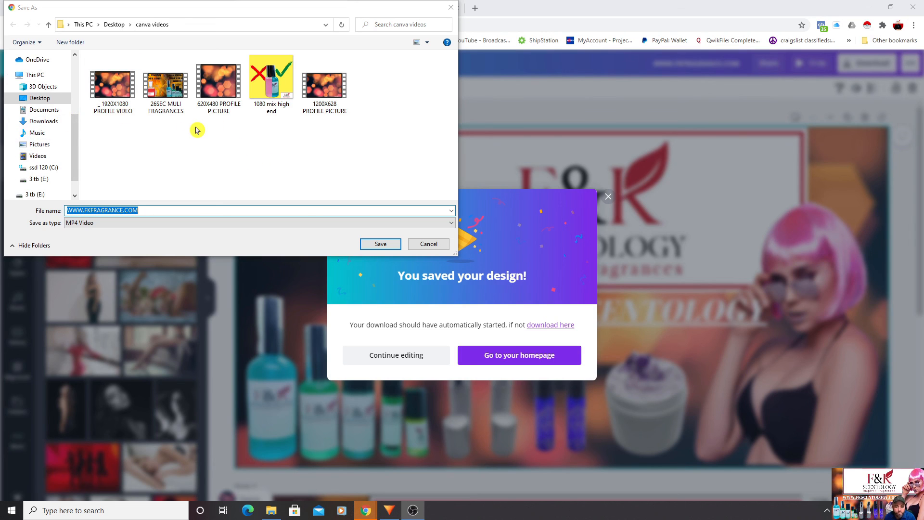
# Step: Browse to the Downloads folder as the save location, cancel the save, and return to the design editor
pyautogui.click(48, 121)
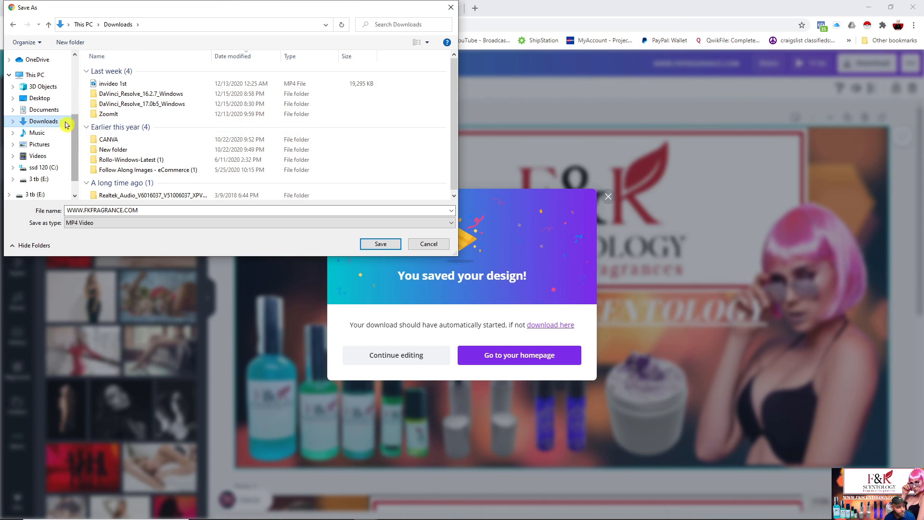
pyautogui.click(451, 7)
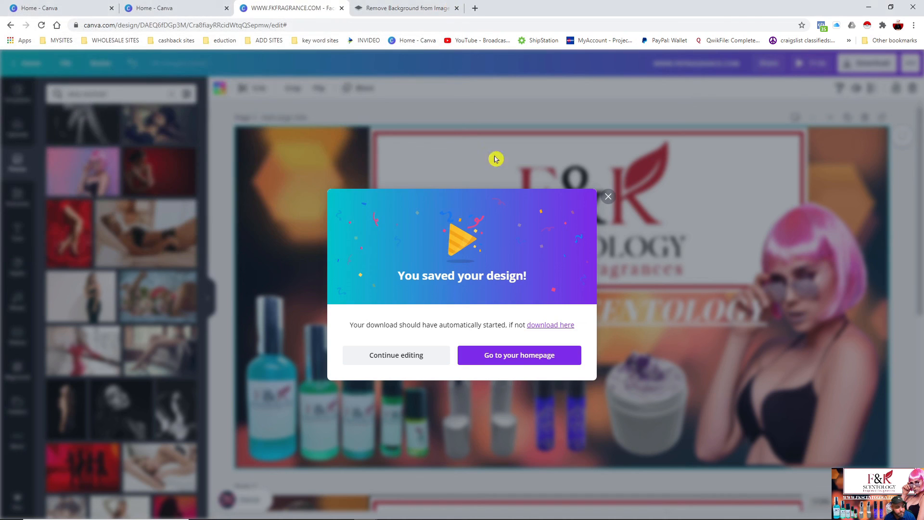
pyautogui.click(608, 197)
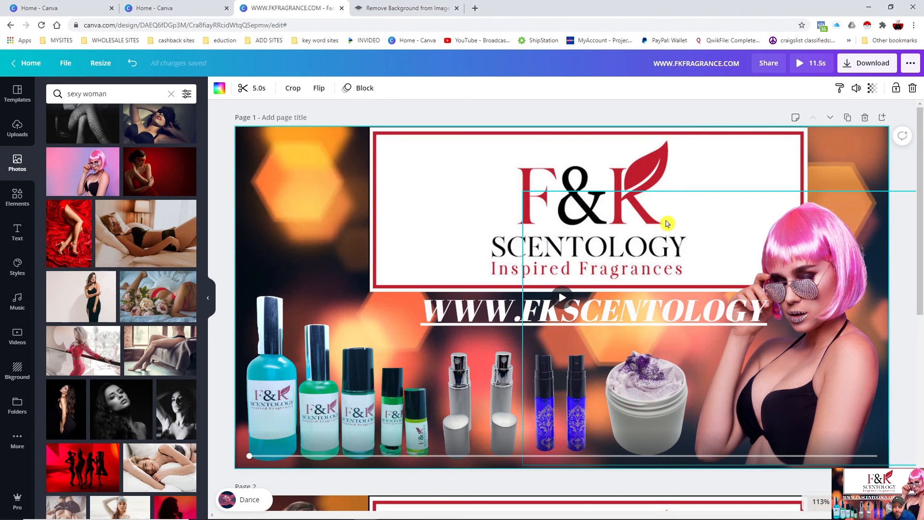